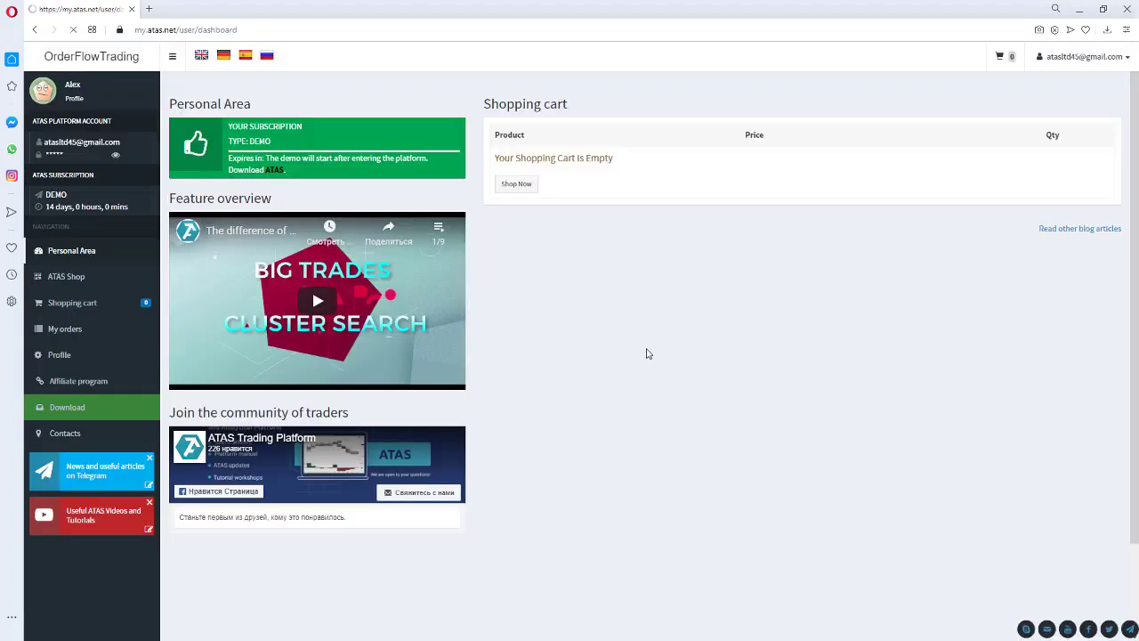
# Download the ATASv5.exe installer from the personal area's Download page
pyautogui.click(74, 408)
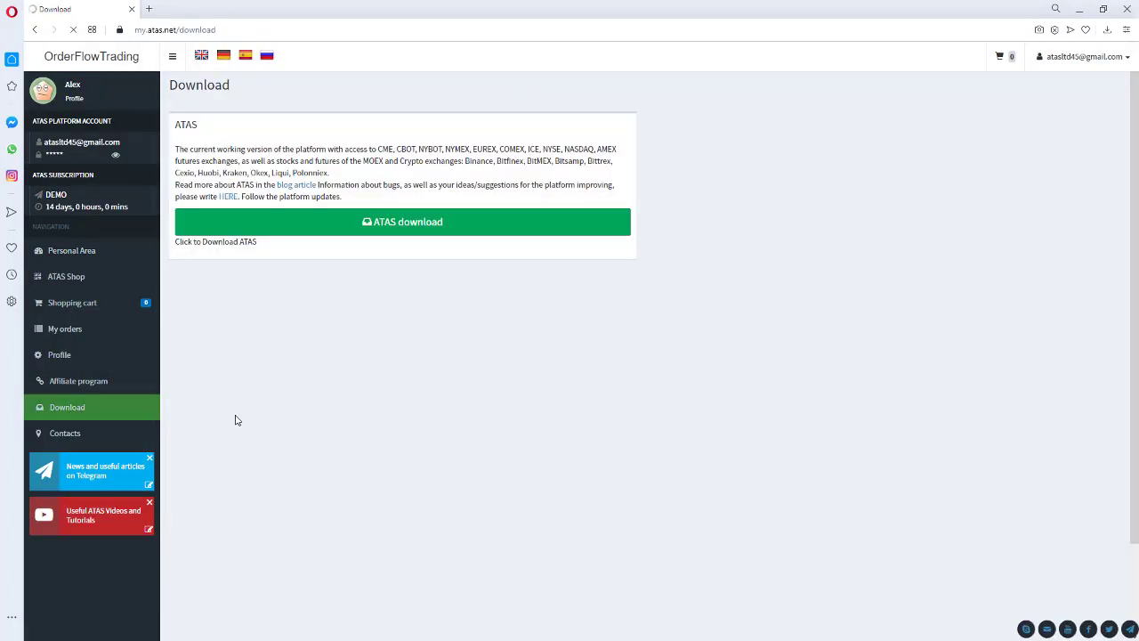
pyautogui.click(426, 224)
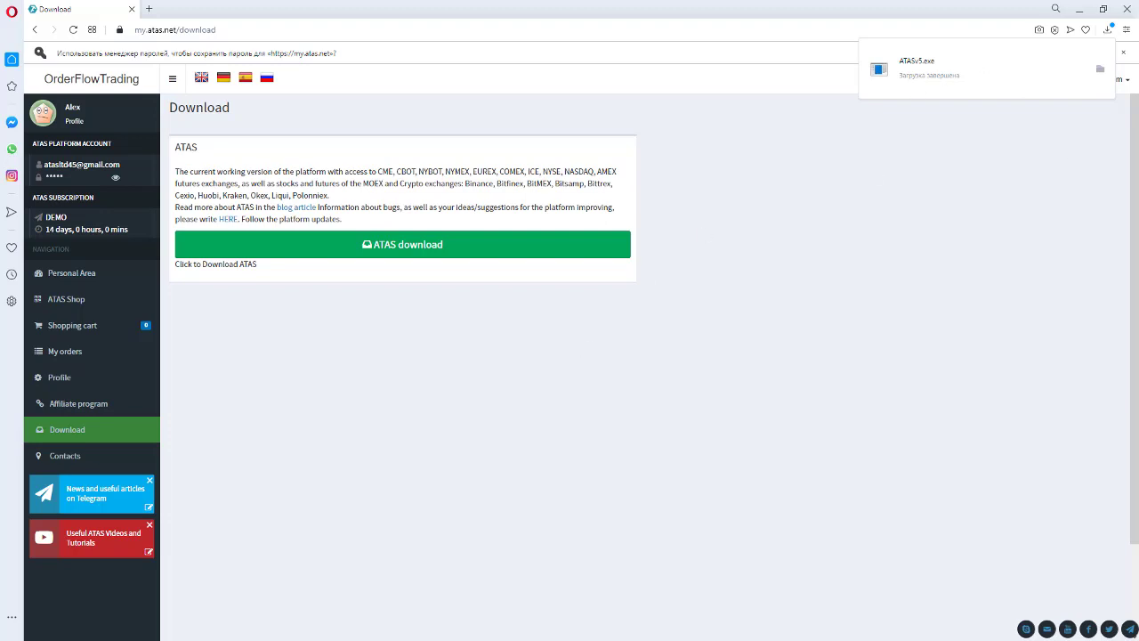
pyautogui.click(956, 79)
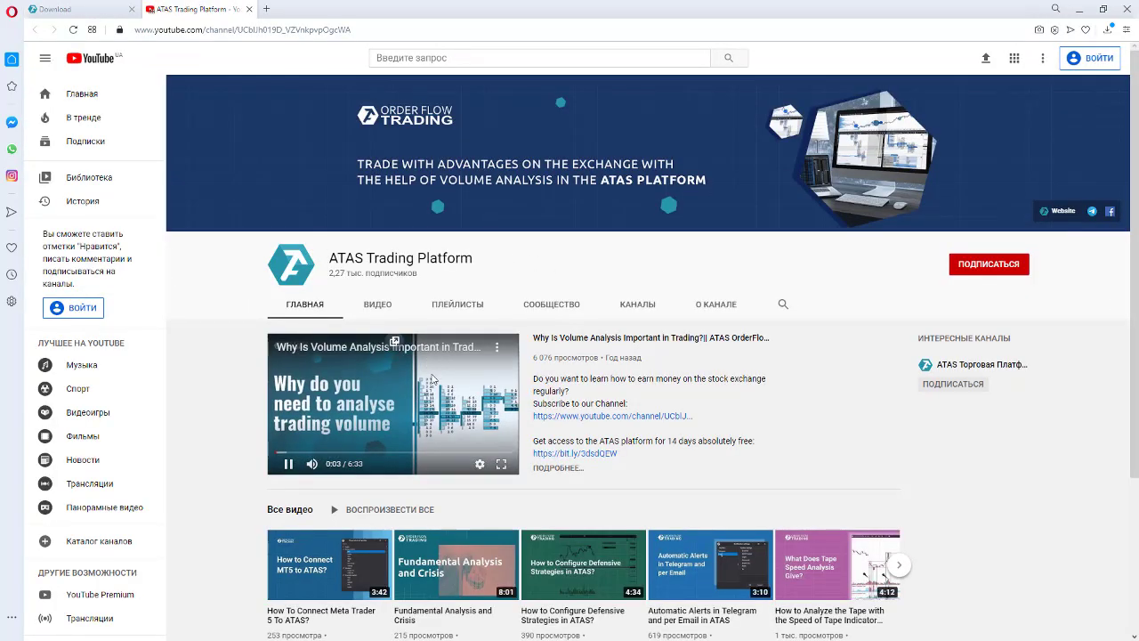
# Open the channel's ВИДЕО tab and scroll through the grid of uploaded videos
pyautogui.scroll(-1, 371, 182)
pyautogui.click(378, 185)
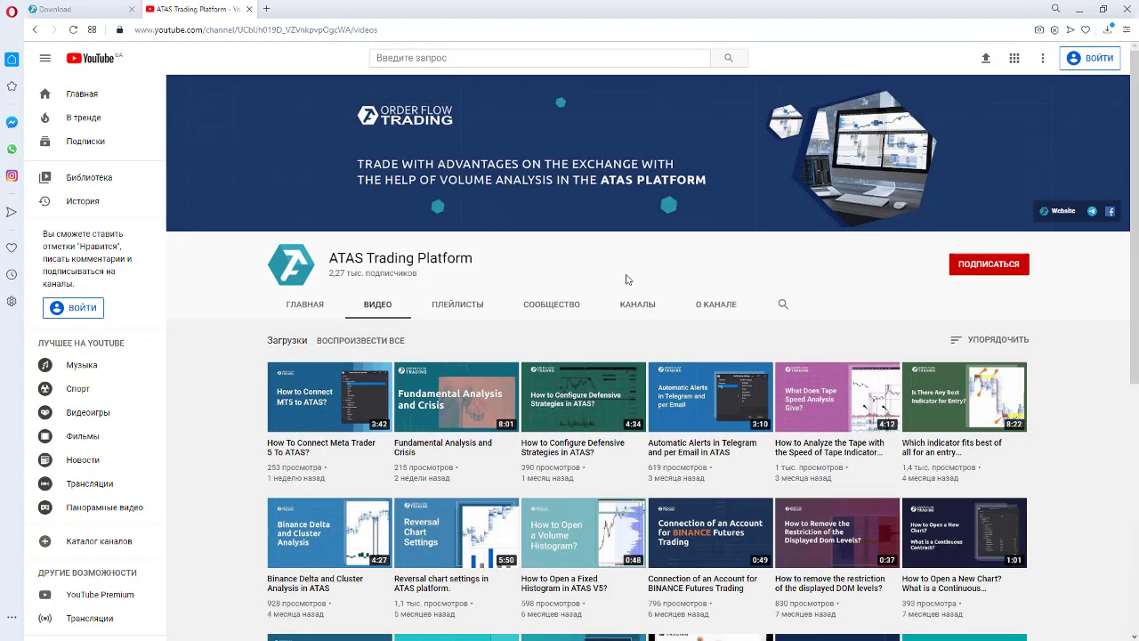
pyautogui.scroll(-4, 602, 327)
pyautogui.scroll(-6, 602, 328)
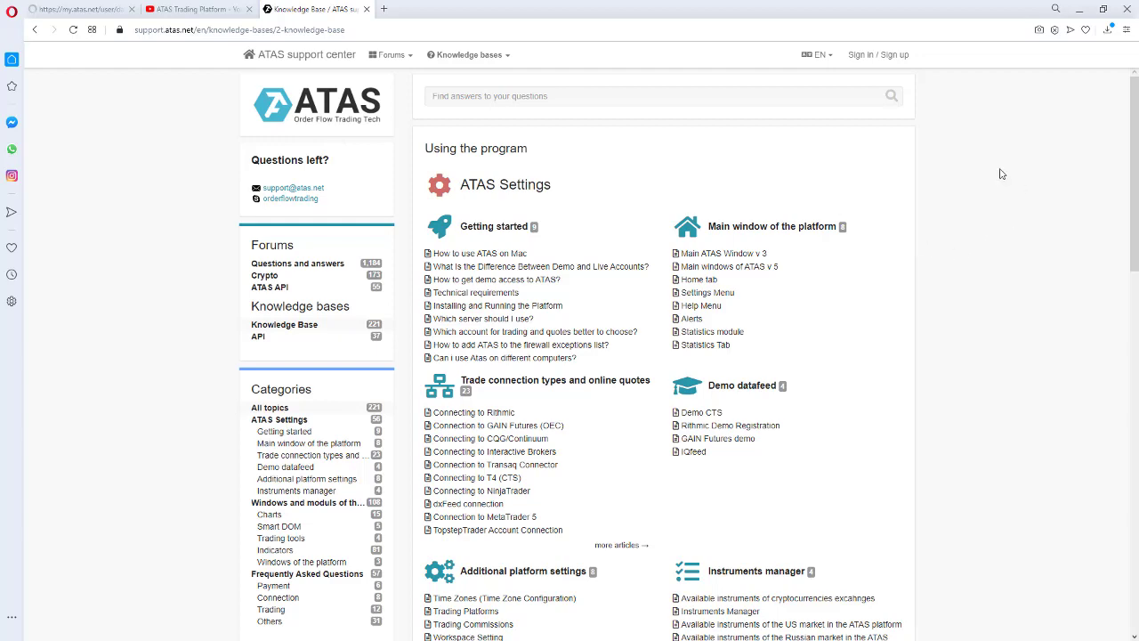
pyautogui.scroll(-3, 973, 213)
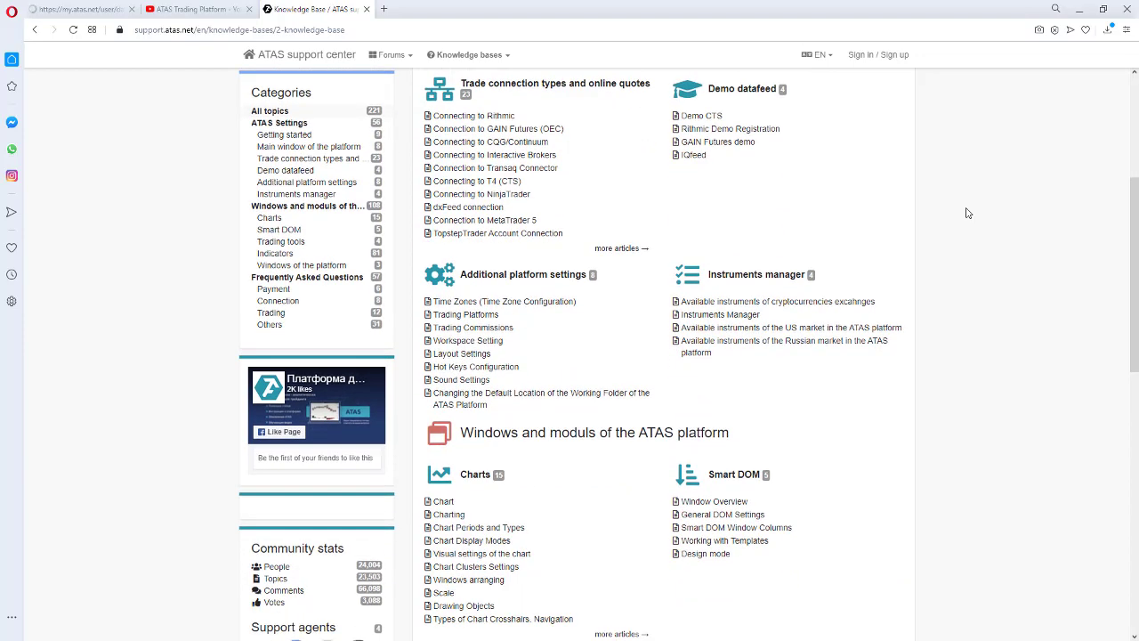
pyautogui.scroll(-3, 969, 213)
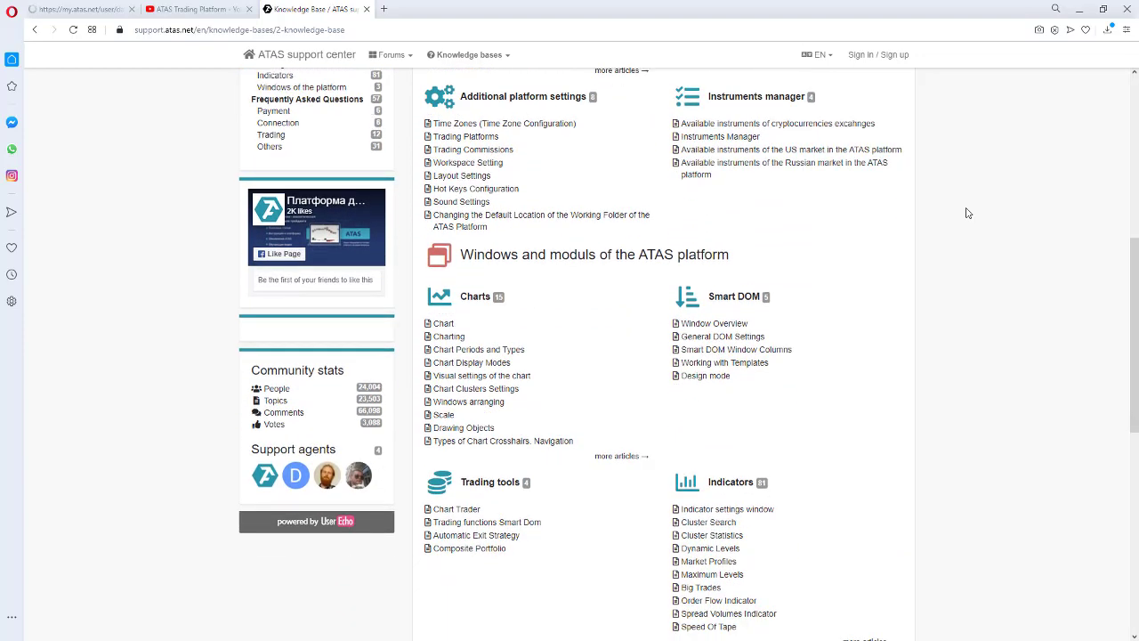
pyautogui.scroll(-7, 968, 213)
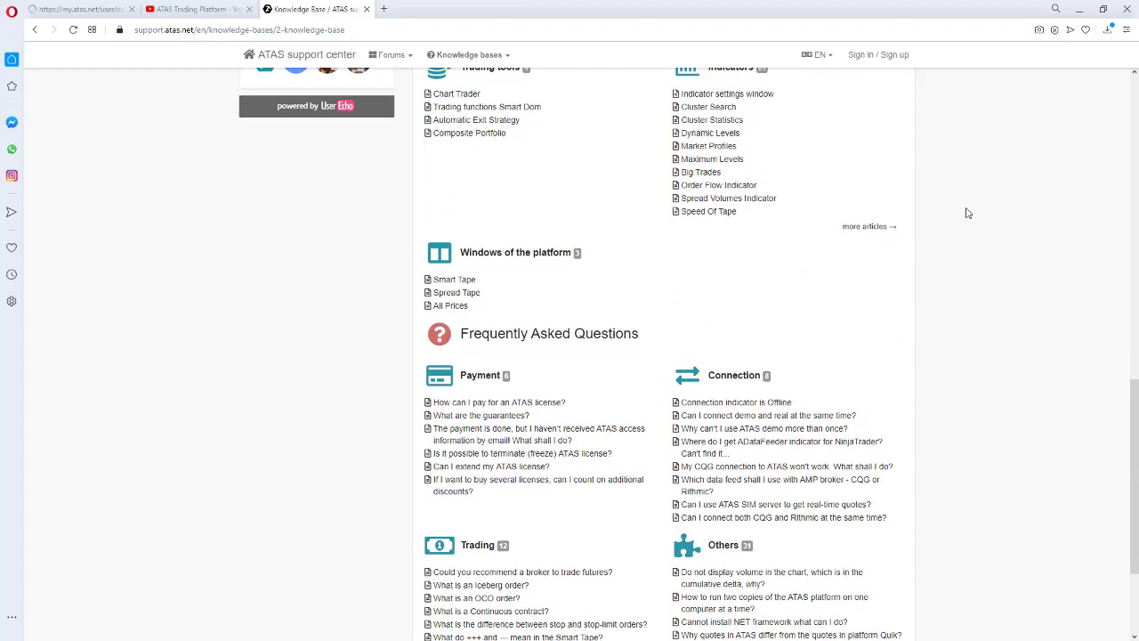
pyautogui.scroll(-3, 969, 213)
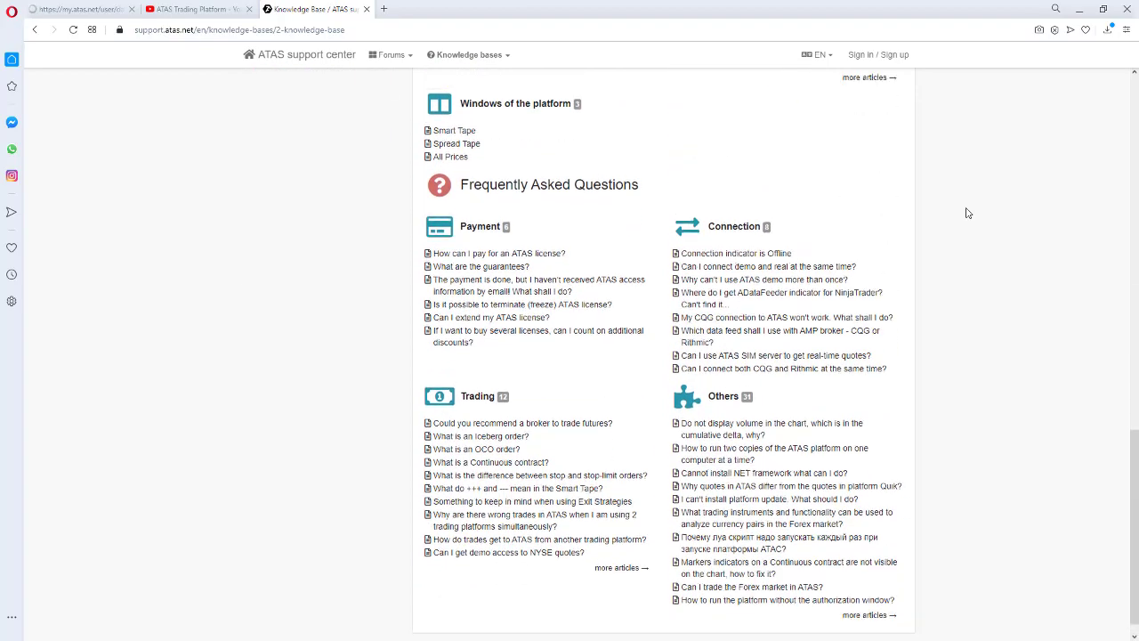
pyautogui.scroll(17, 968, 212)
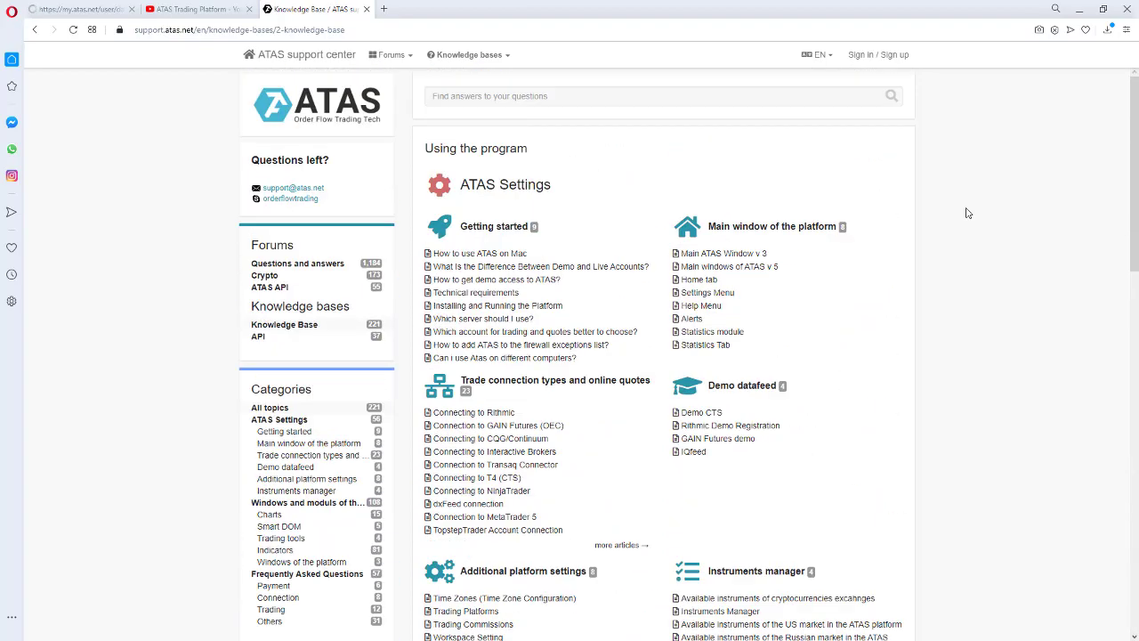
# From the personal area, open the other blog articles and browse page 2
pyautogui.click(82, 9)
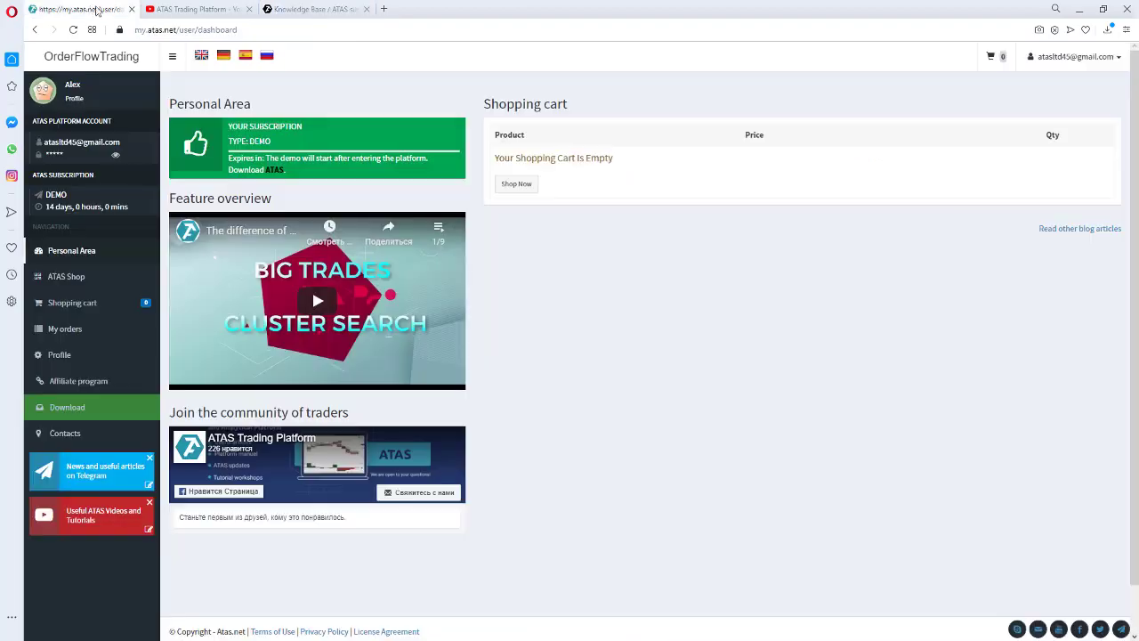
pyautogui.click(1072, 230)
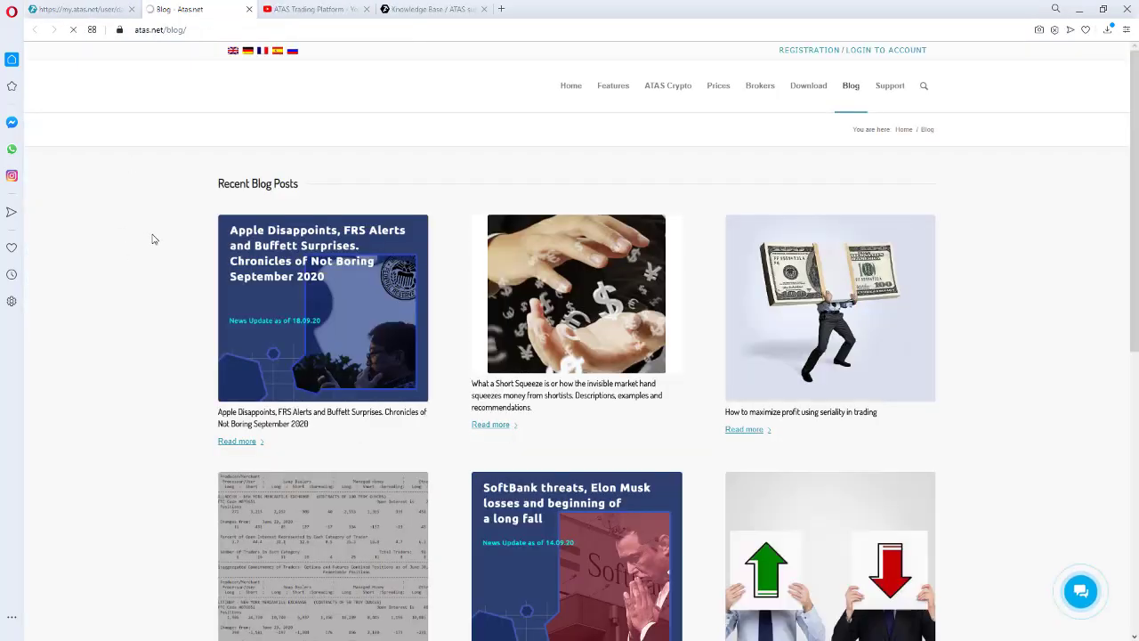
pyautogui.scroll(-3, 133, 235)
pyautogui.scroll(-4, 152, 239)
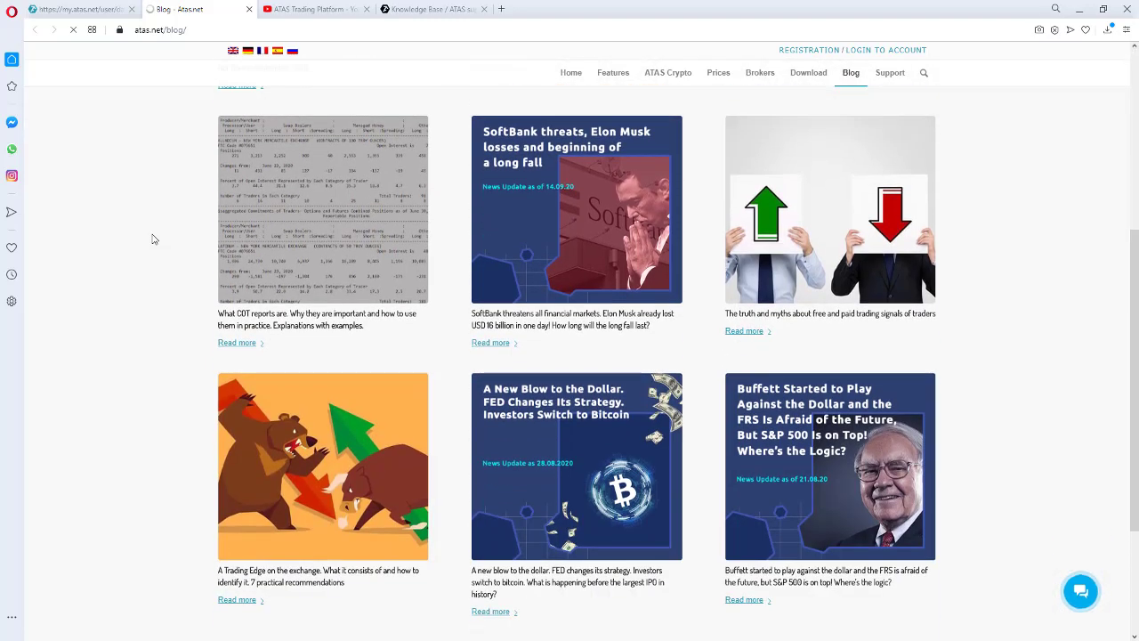
pyautogui.click(250, 454)
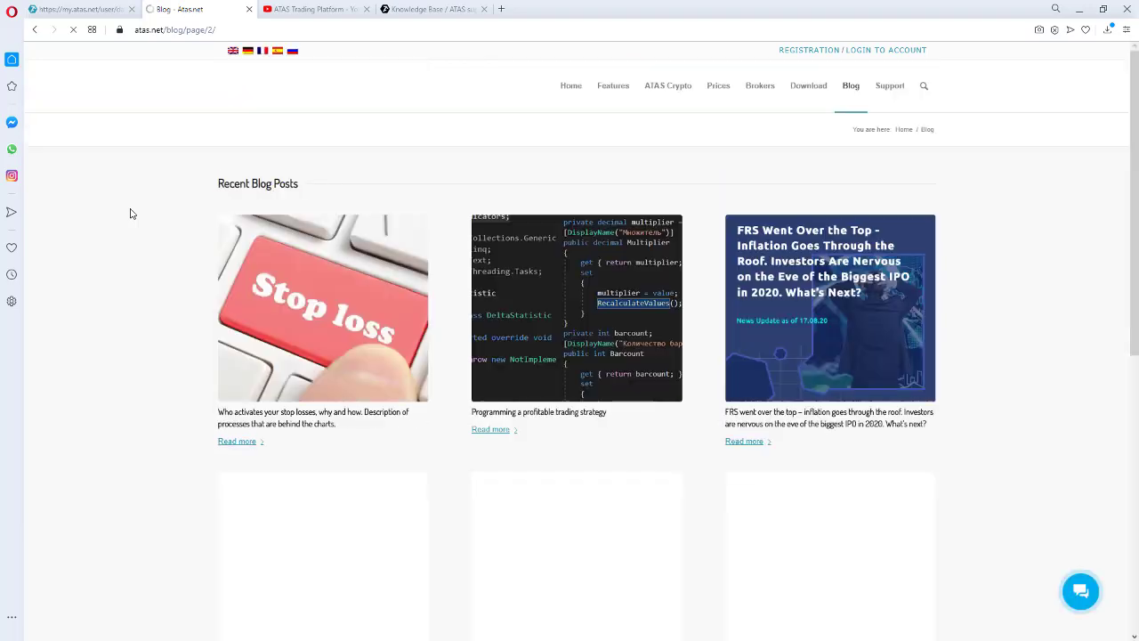
pyautogui.scroll(-4, 133, 218)
pyautogui.scroll(-3, 133, 235)
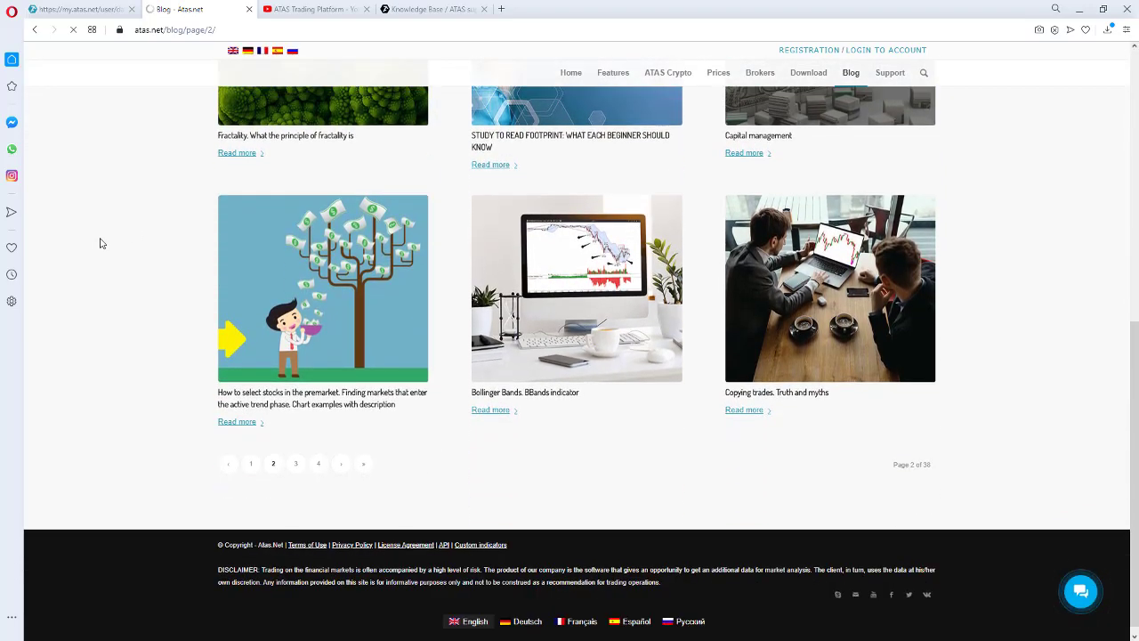
pyautogui.scroll(4, 107, 244)
# List the Exchange trading posts tagged Market Analysis and accept the cookie notice
pyautogui.click(850, 72)
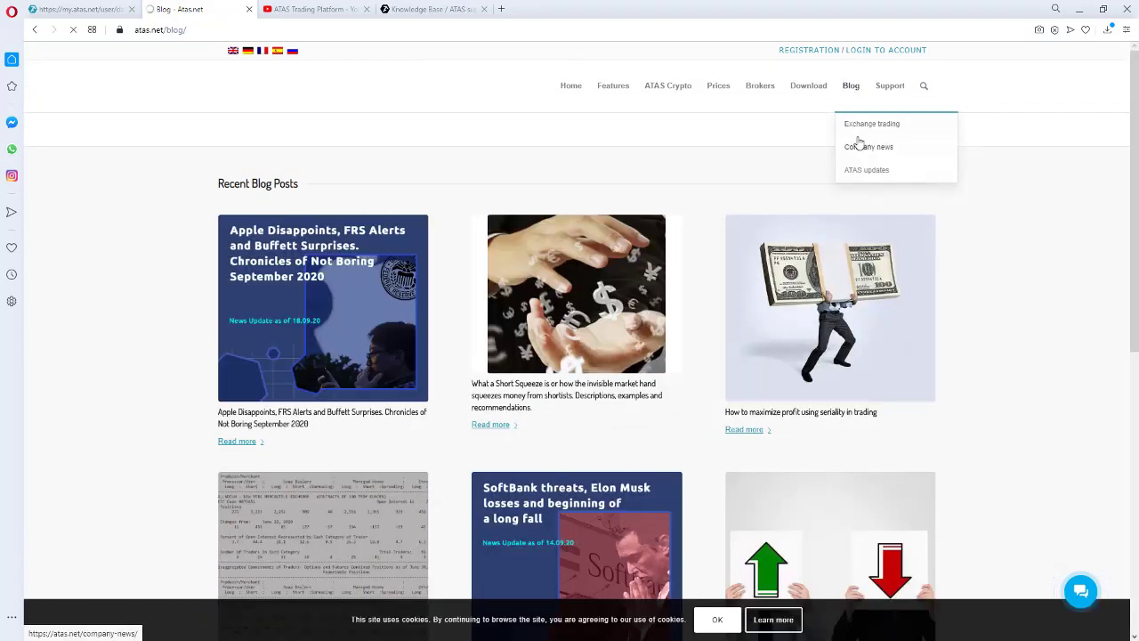
pyautogui.click(868, 125)
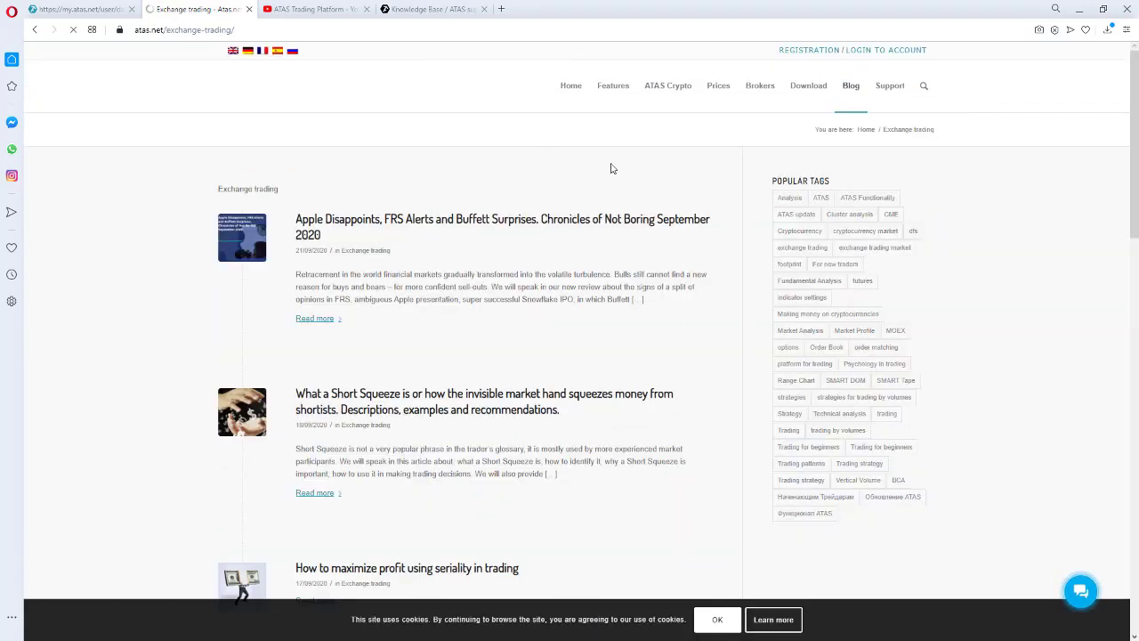
pyautogui.click(801, 332)
pyautogui.scroll(-2, 483, 263)
pyautogui.scroll(-7, 483, 263)
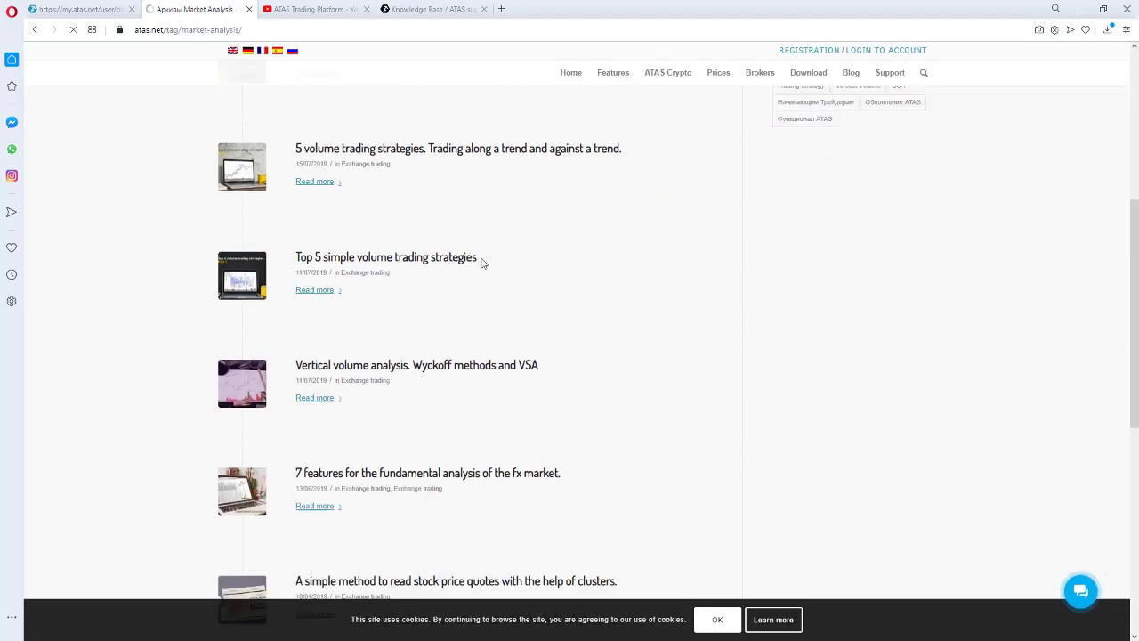
pyautogui.click(717, 619)
pyautogui.scroll(-3, 598, 321)
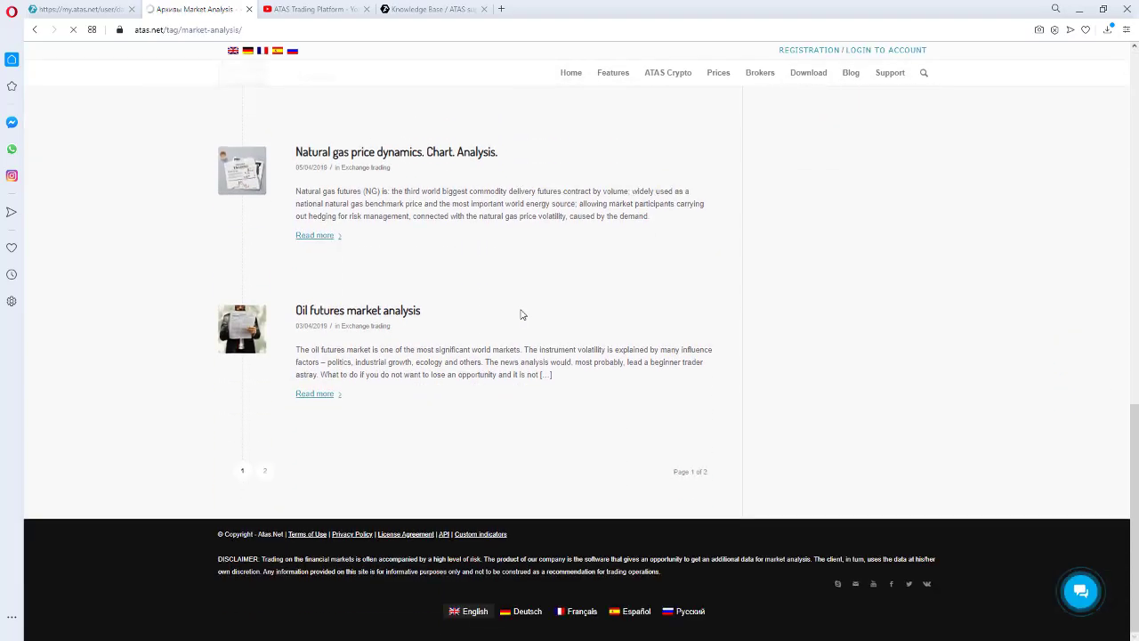
pyautogui.scroll(12, 526, 325)
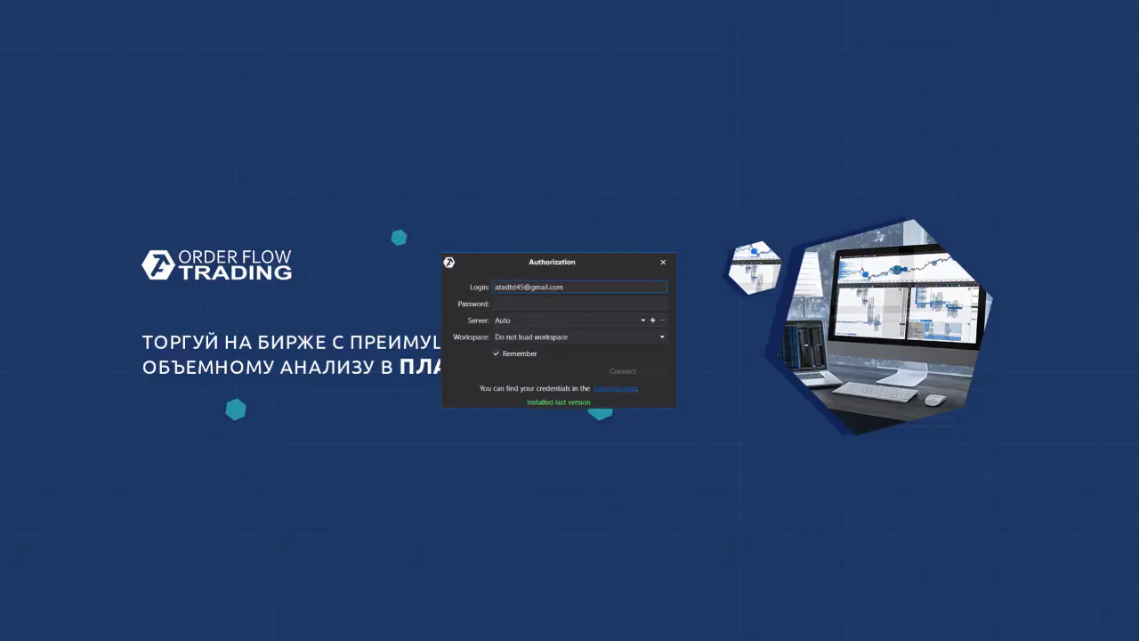
# Paste the account password, keep the server on Auto, and leave Remember checked
pyautogui.click(477, 305)
pyautogui.hotkey('ctrl', 'v')
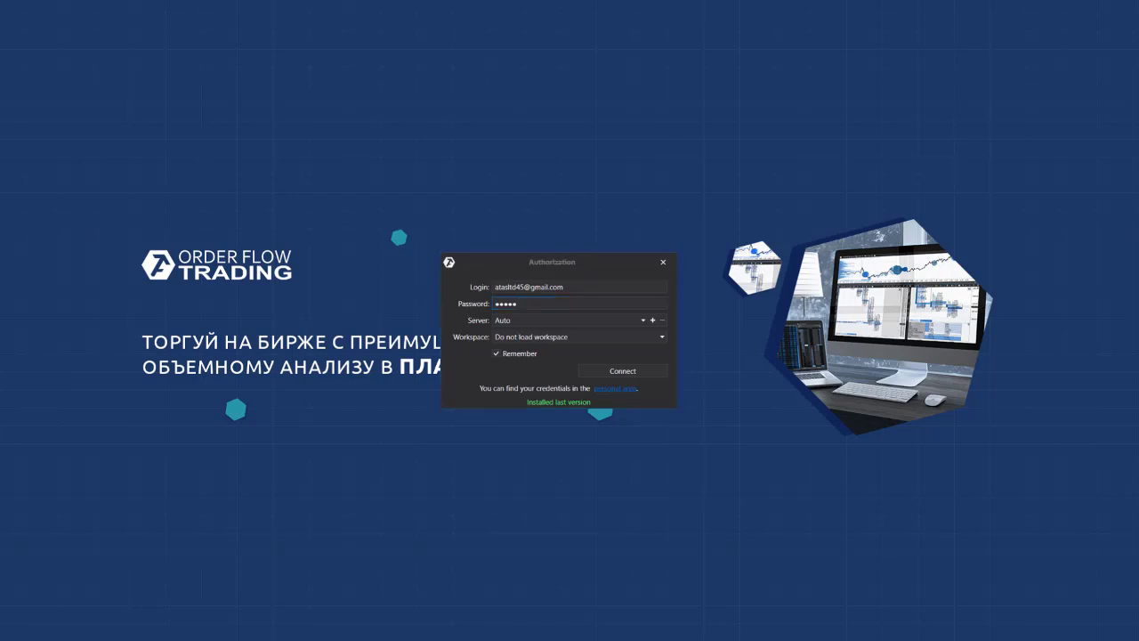
pyautogui.click(531, 320)
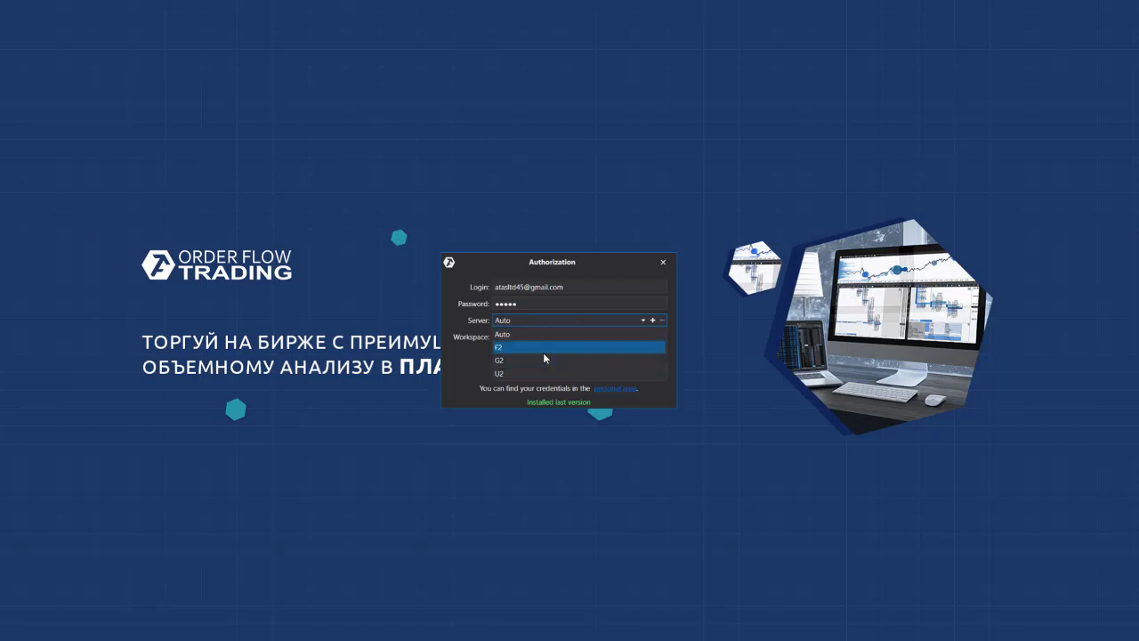
pyautogui.click(545, 340)
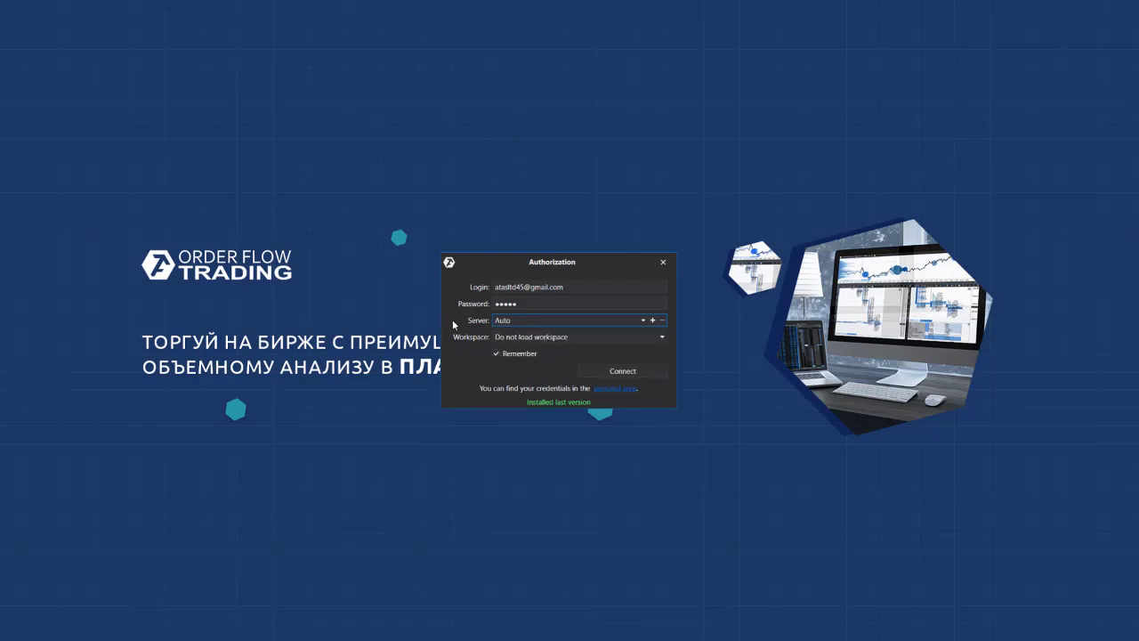
pyautogui.click(496, 354)
pyautogui.click(496, 355)
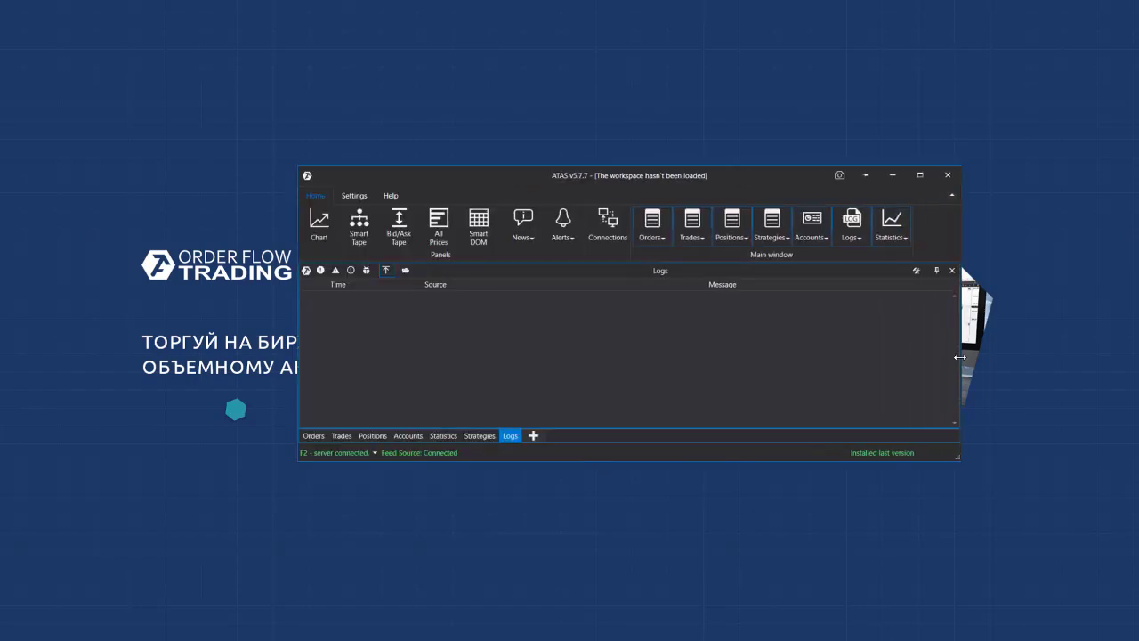
# Pick Euro FX Continuous (6E) from All instruments > FX as the new chart's instrument
pyautogui.moveTo(668, 189); pyautogui.dragTo(627, 186)
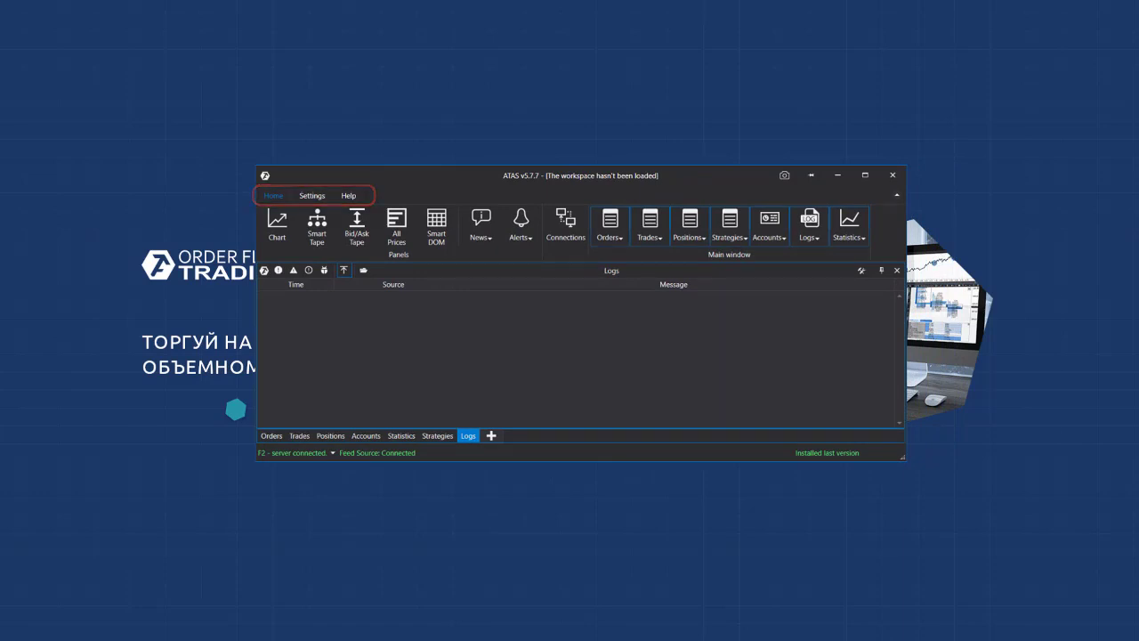
pyautogui.click(276, 224)
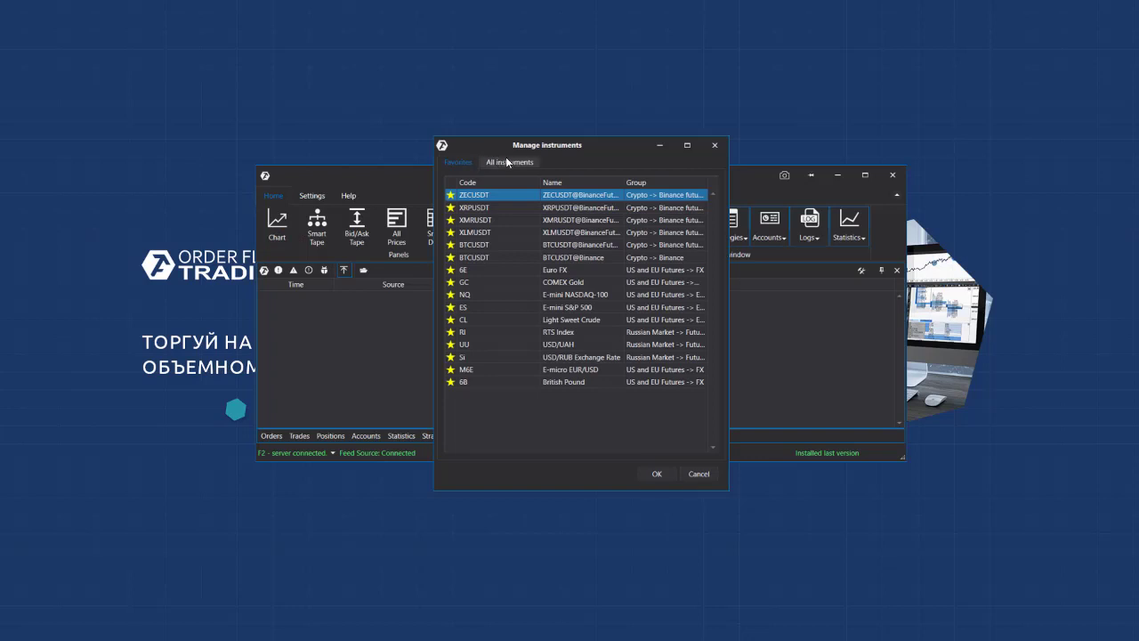
pyautogui.click(507, 162)
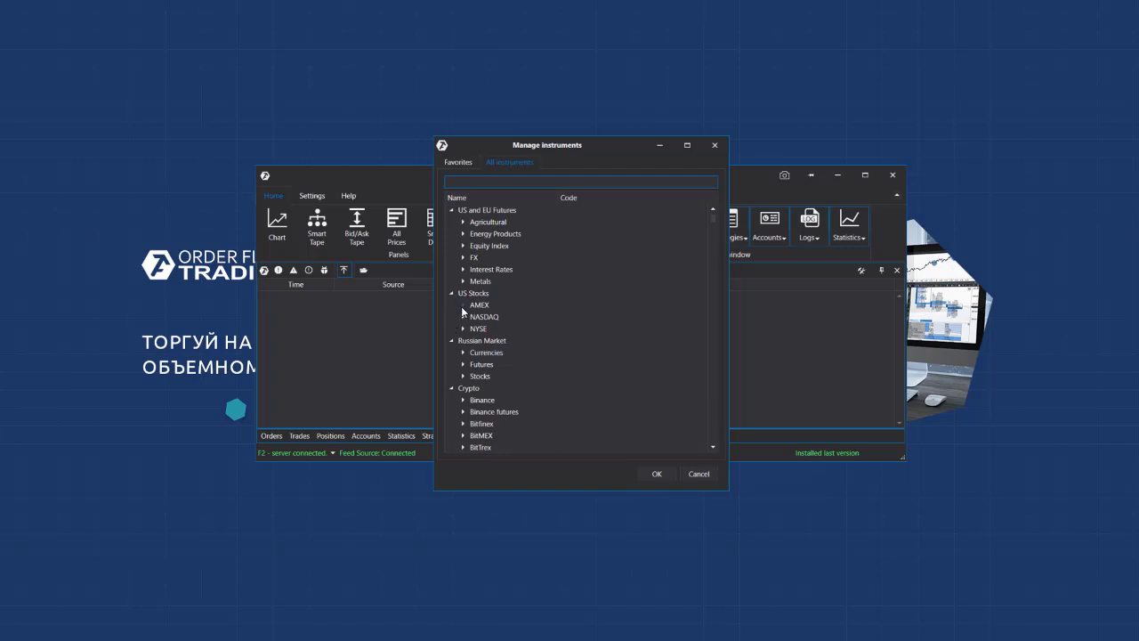
pyautogui.click(463, 257)
pyautogui.click(477, 377)
pyautogui.scroll(-2, 542, 333)
pyautogui.click(552, 316)
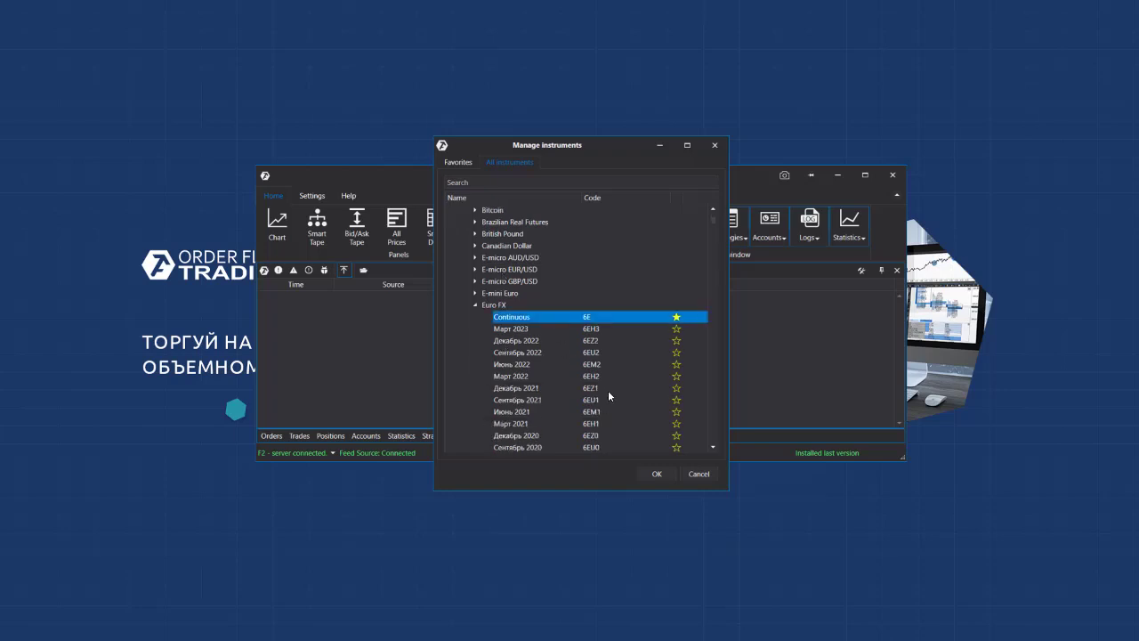
pyautogui.click(655, 474)
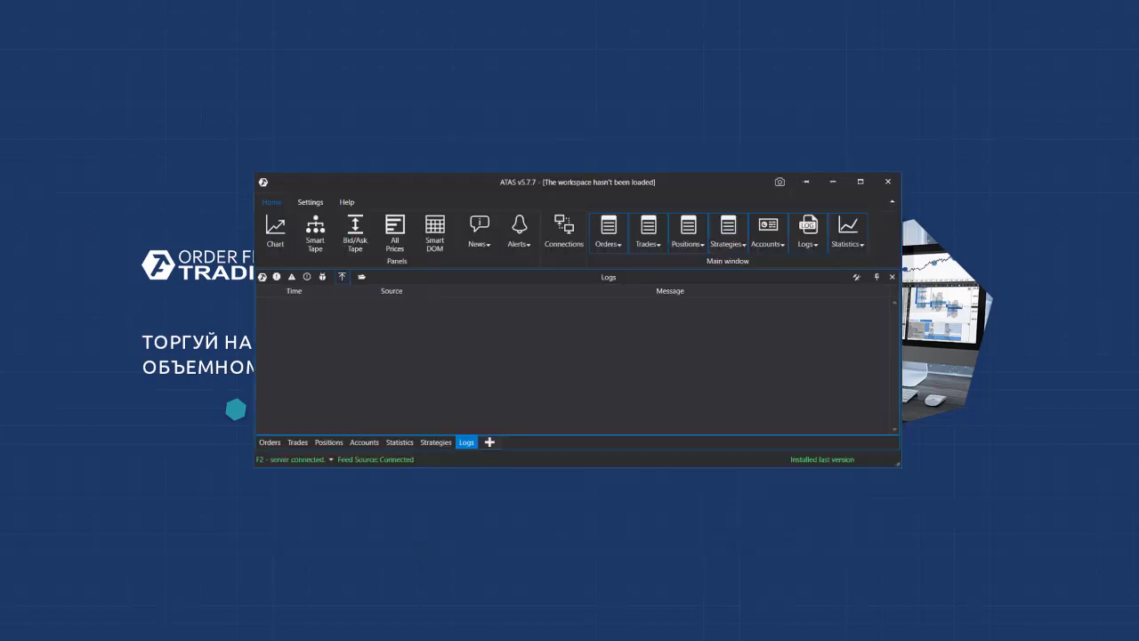
# Open a Smart Tape for Euro FX (6E) and move it left
pyautogui.click(315, 232)
pyautogui.click(471, 277)
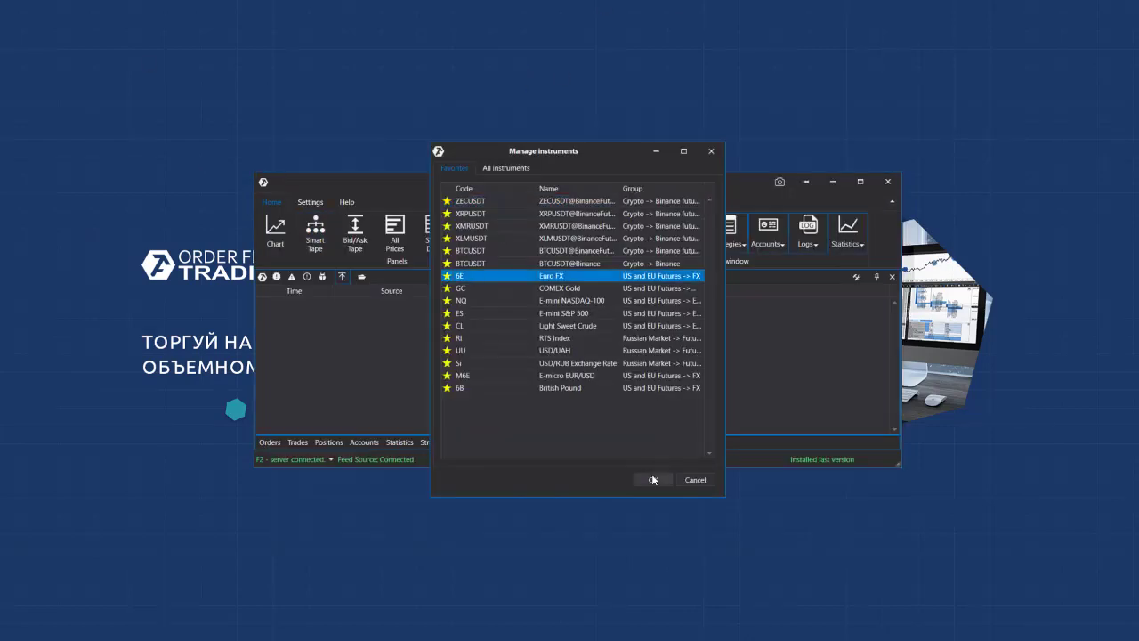
pyautogui.click(654, 481)
pyautogui.moveTo(580, 135); pyautogui.dragTo(229, 232)
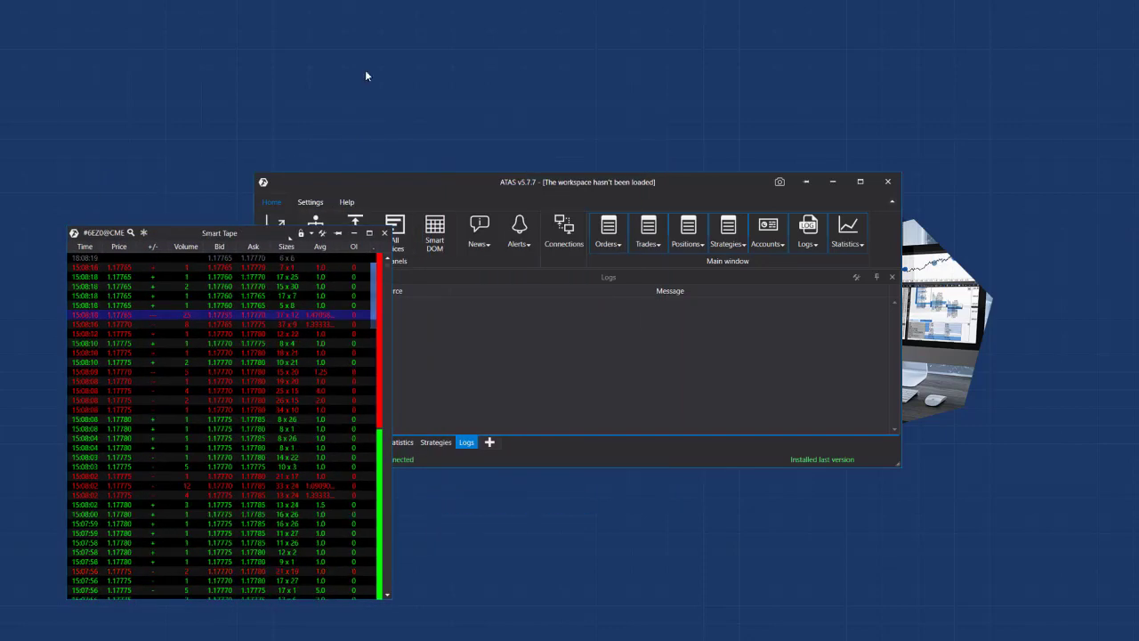
# Open a Bid/Ask Tape for Euro FX, arrange the windows, and close the Smart Tape
pyautogui.click(355, 233)
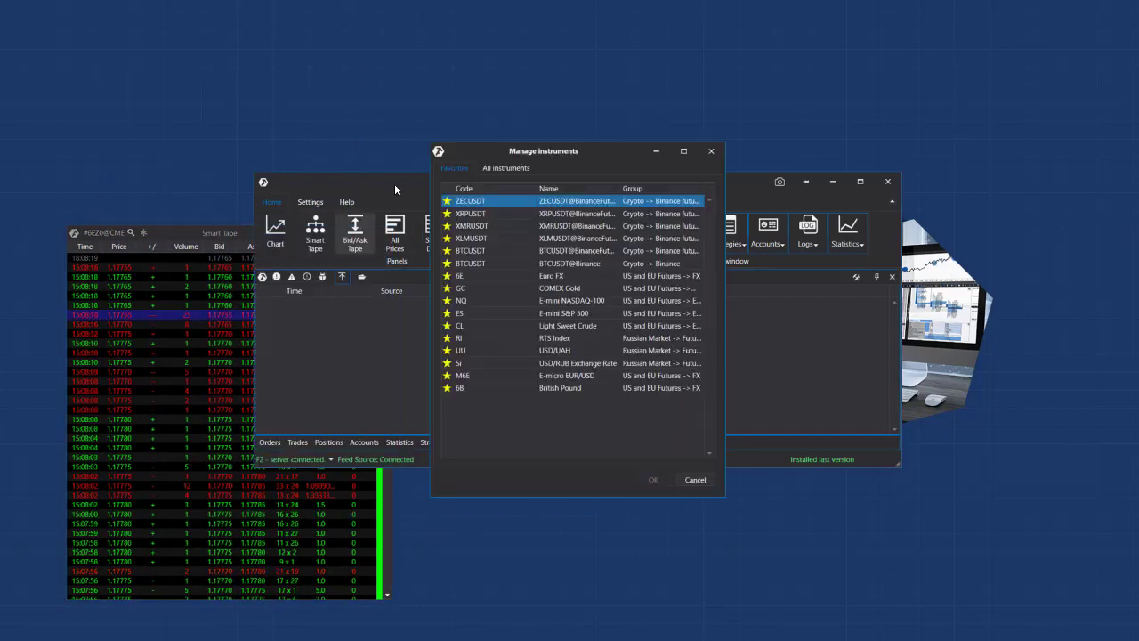
pyautogui.click(469, 277)
pyautogui.doubleClick(469, 276)
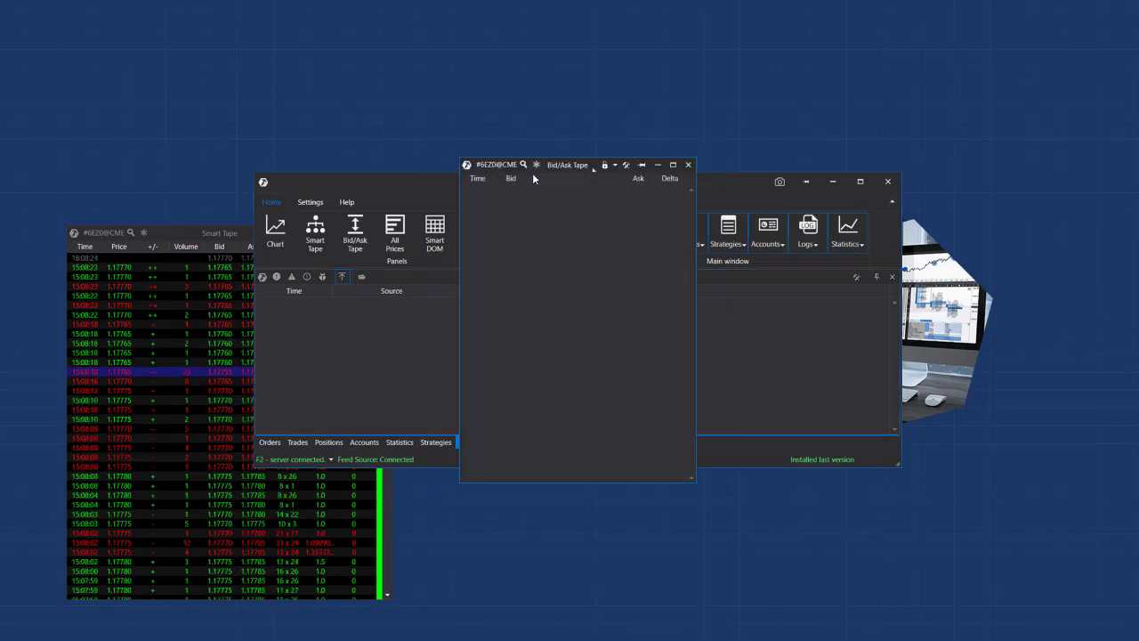
pyautogui.moveTo(591, 163); pyautogui.dragTo(578, 213)
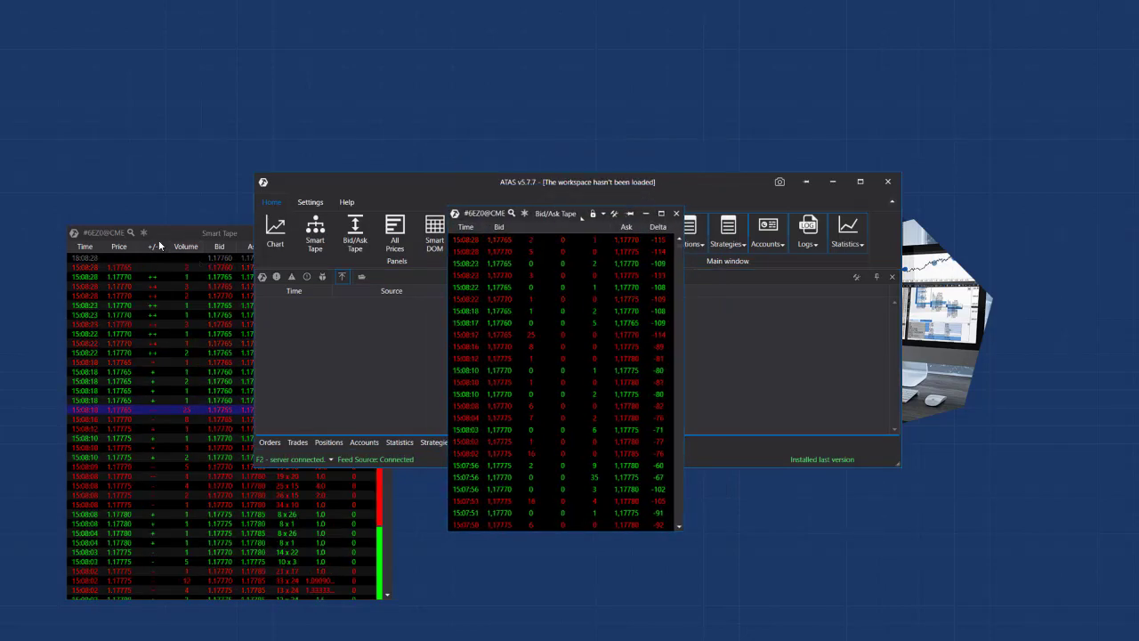
pyautogui.moveTo(165, 230); pyautogui.dragTo(222, 216)
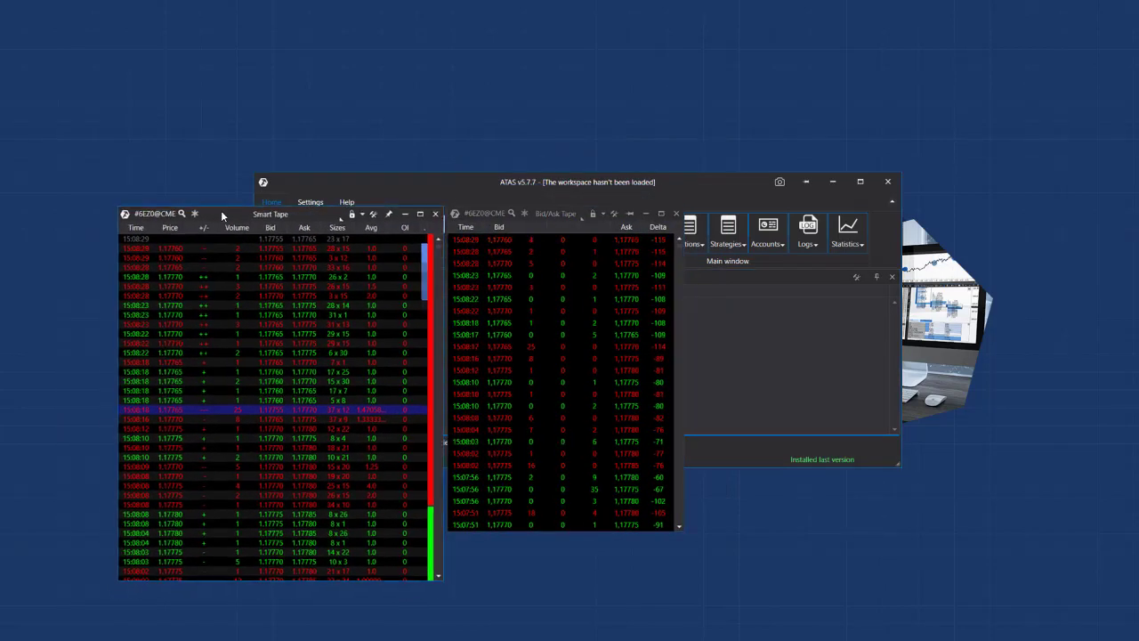
pyautogui.click(789, 278)
pyautogui.click(435, 213)
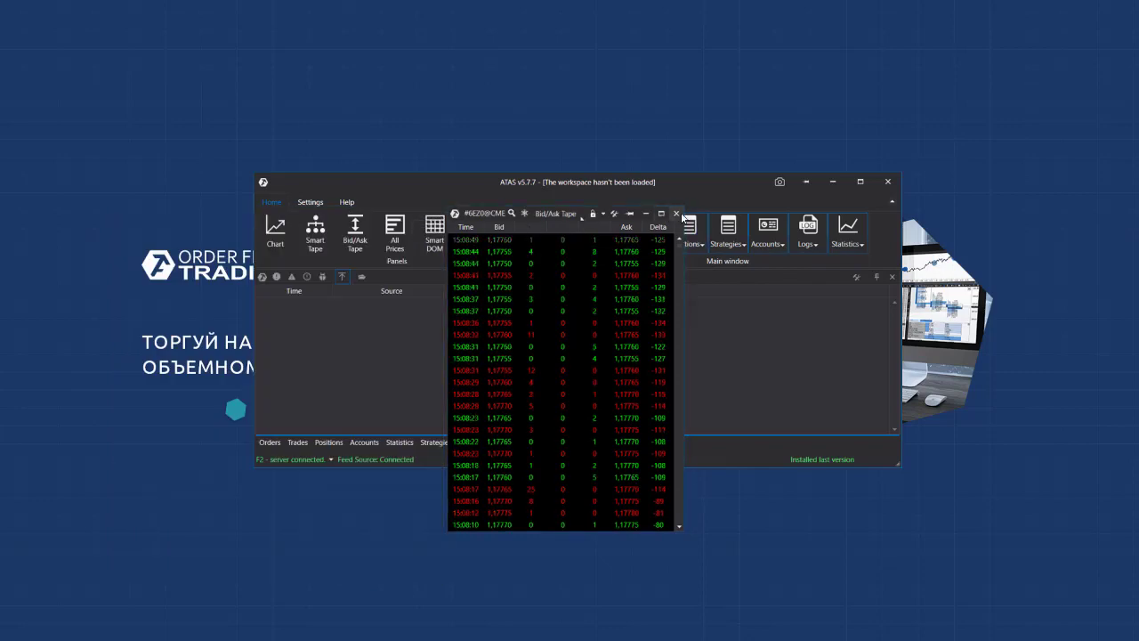
# Close the Bid/Ask Tape and open an All Prices window for Euro FX
pyautogui.click(676, 213)
pyautogui.click(394, 232)
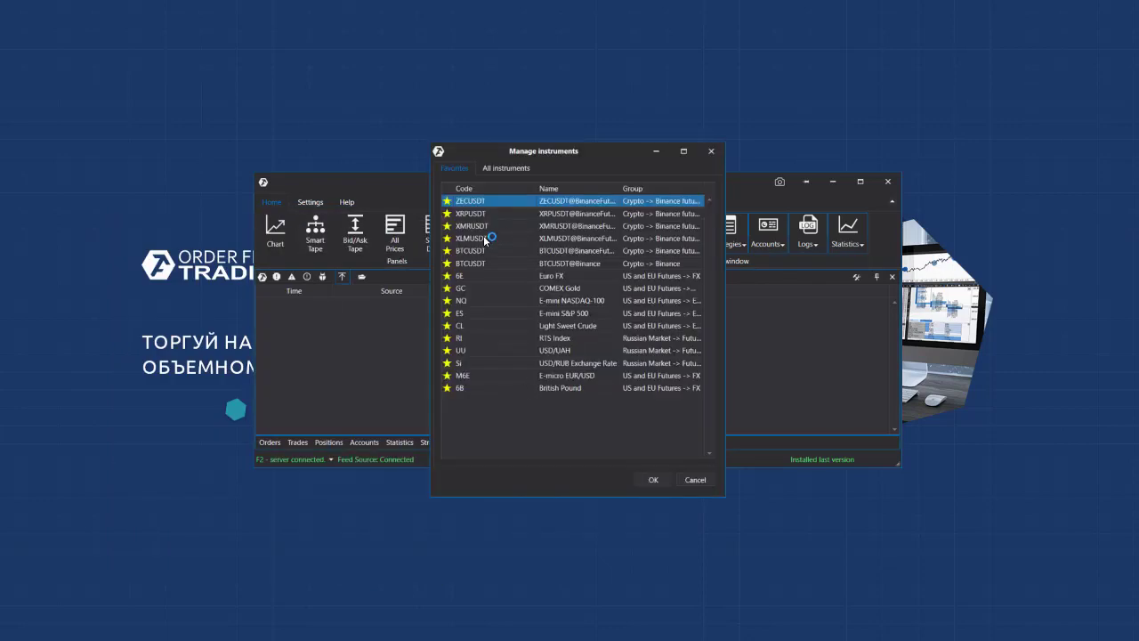
pyautogui.click(461, 279)
pyautogui.doubleClick(461, 280)
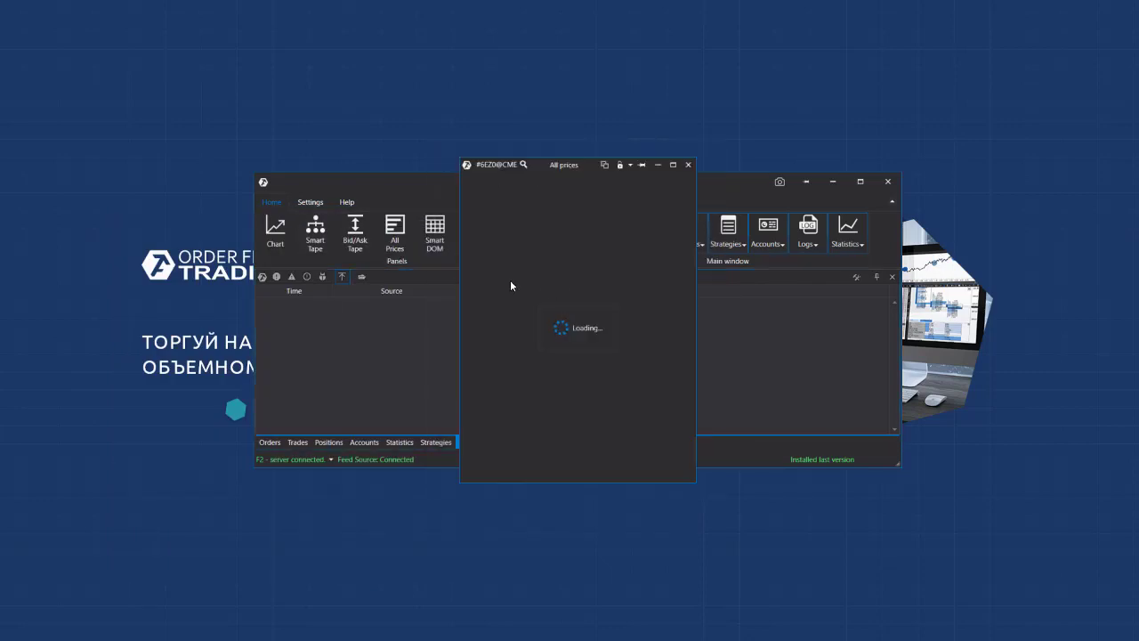
# Set the All Prices period to Last Day and sort by Delta descending
pyautogui.click(569, 185)
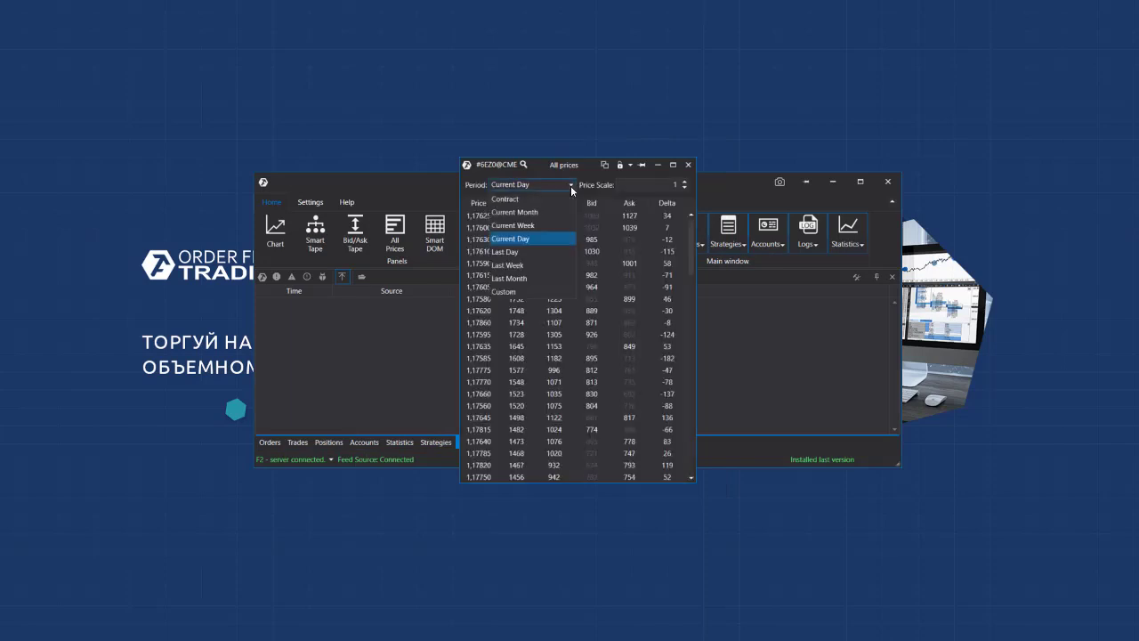
pyautogui.click(509, 254)
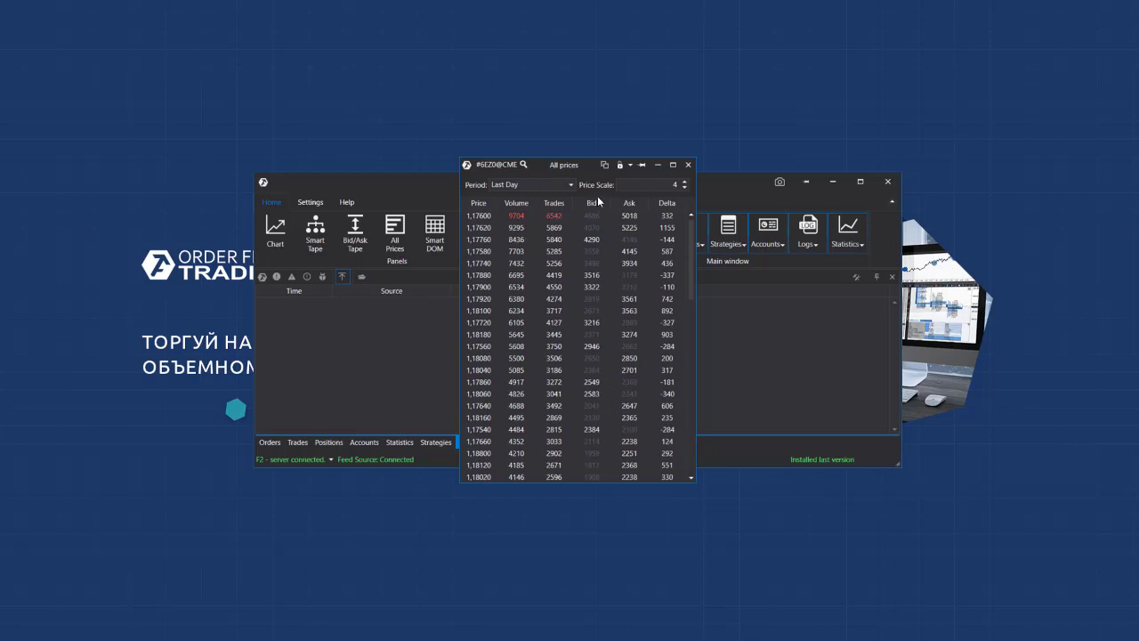
pyautogui.click(663, 203)
pyautogui.click(664, 203)
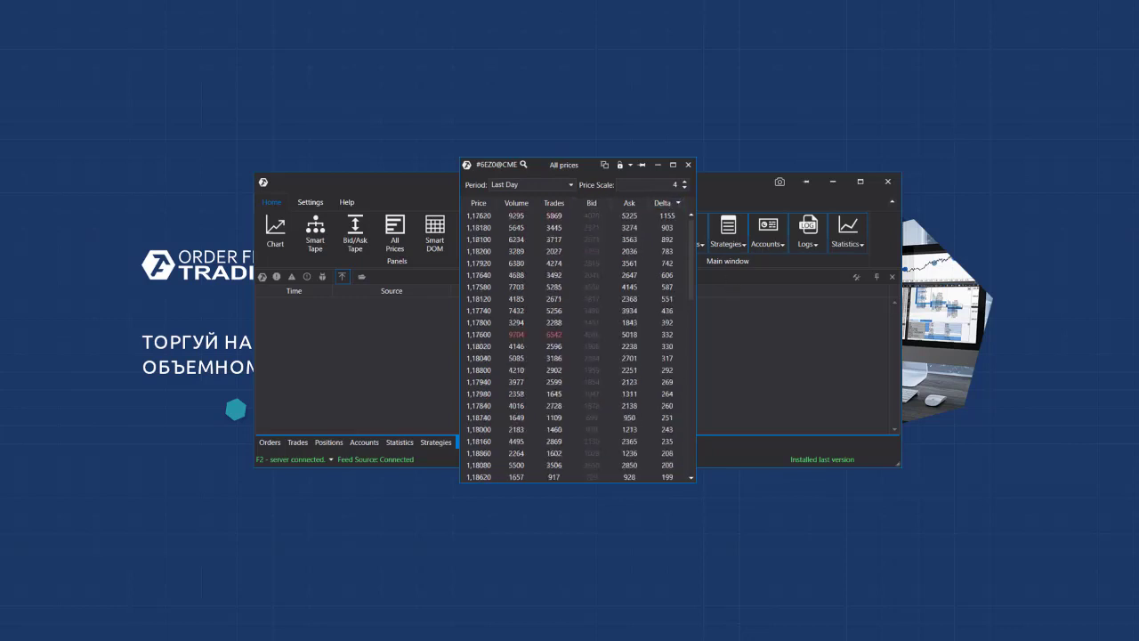
# Open a Smart DOM for Euro FX, reposition it, then close it
pyautogui.click(435, 233)
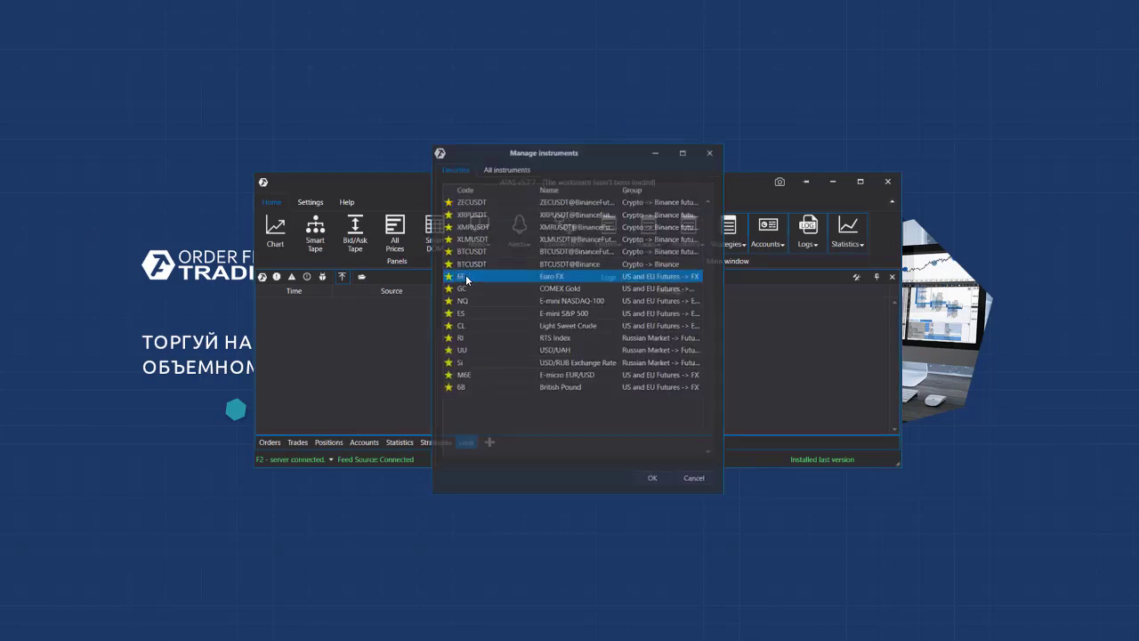
pyautogui.moveTo(518, 126); pyautogui.dragTo(506, 142)
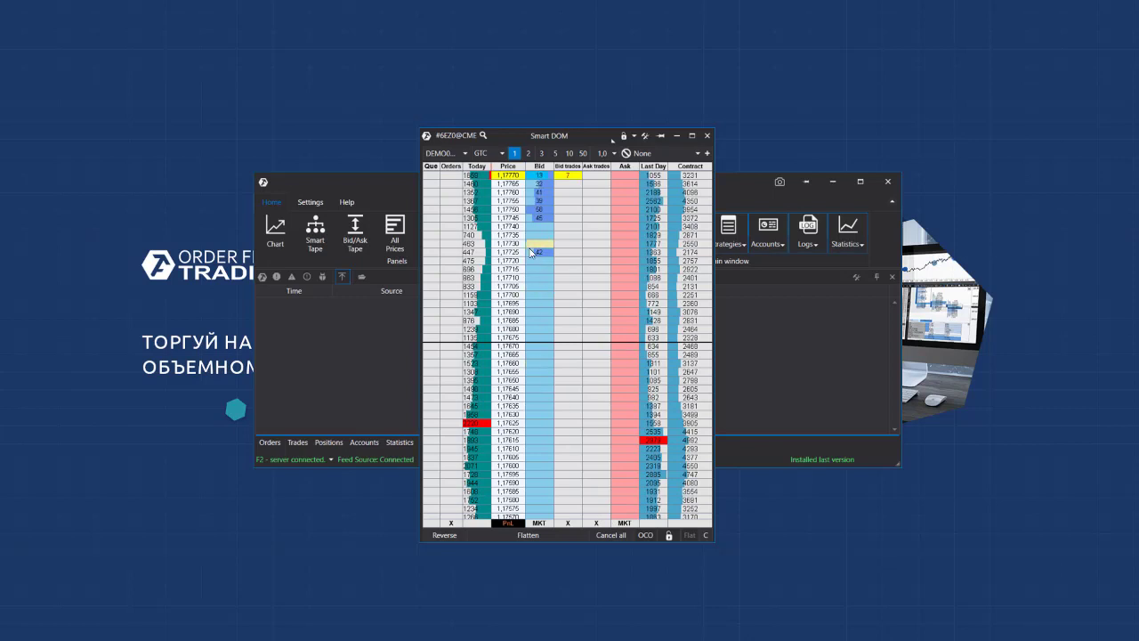
pyautogui.moveTo(504, 140); pyautogui.dragTo(491, 135)
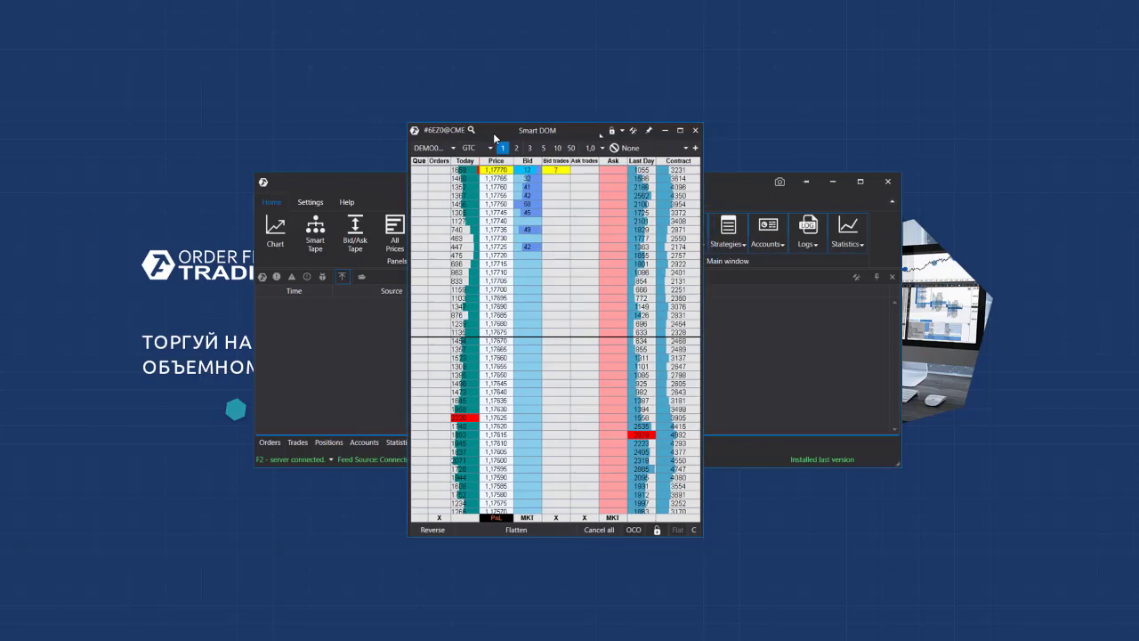
pyautogui.click(697, 131)
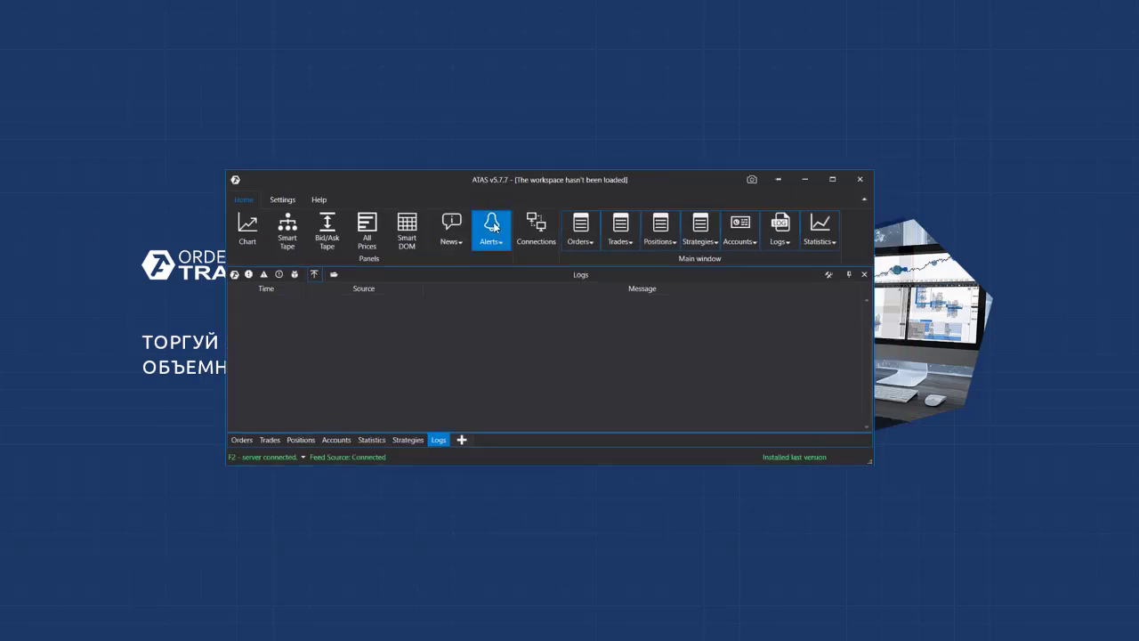
# Review the Alerts' Telegram and Email notifier settings, close Alerts, and open Connections
pyautogui.click(491, 227)
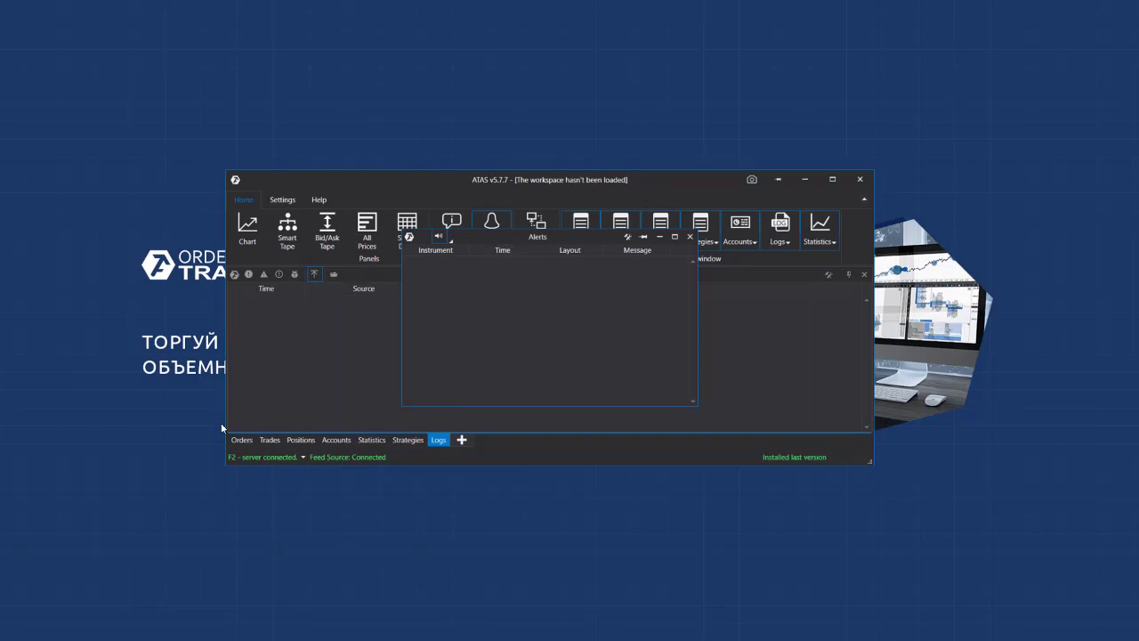
pyautogui.click(628, 236)
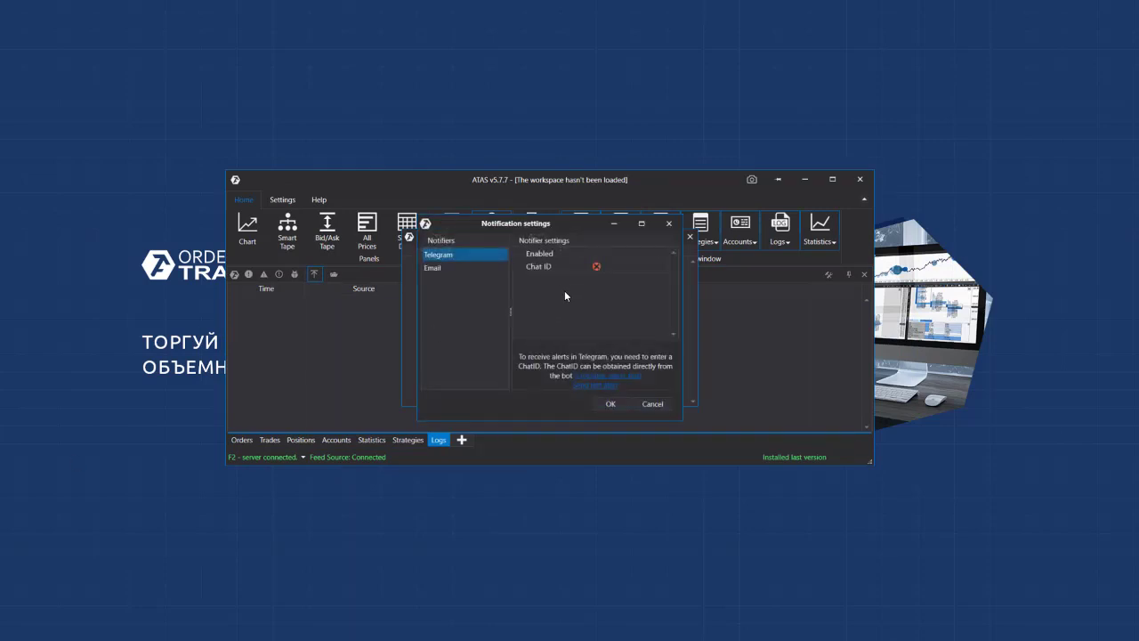
pyautogui.click(445, 267)
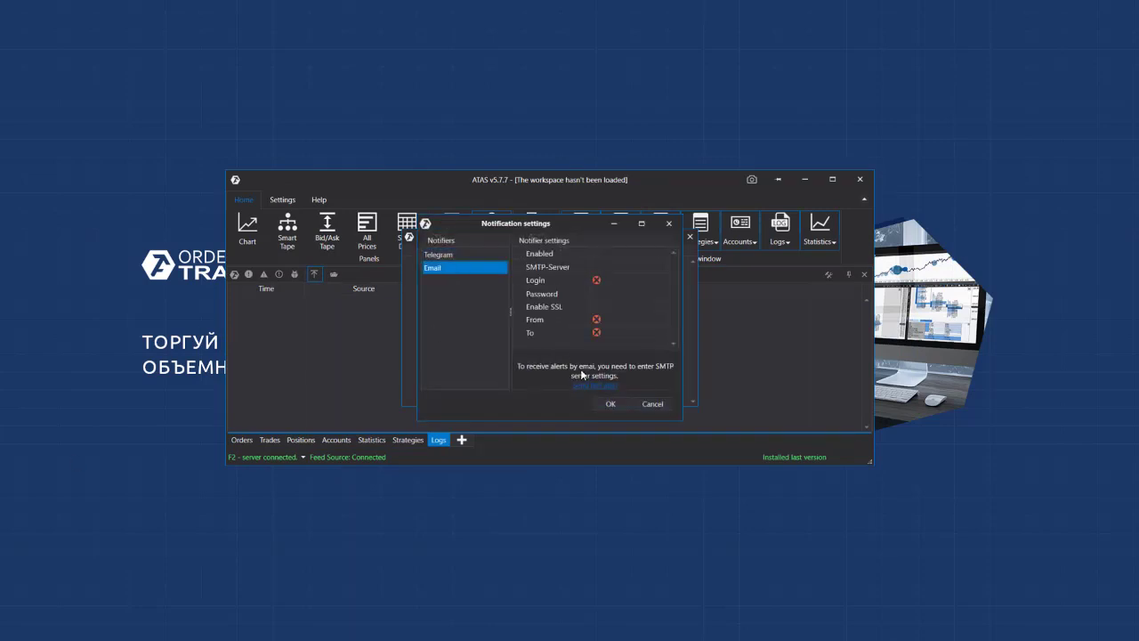
pyautogui.click(459, 253)
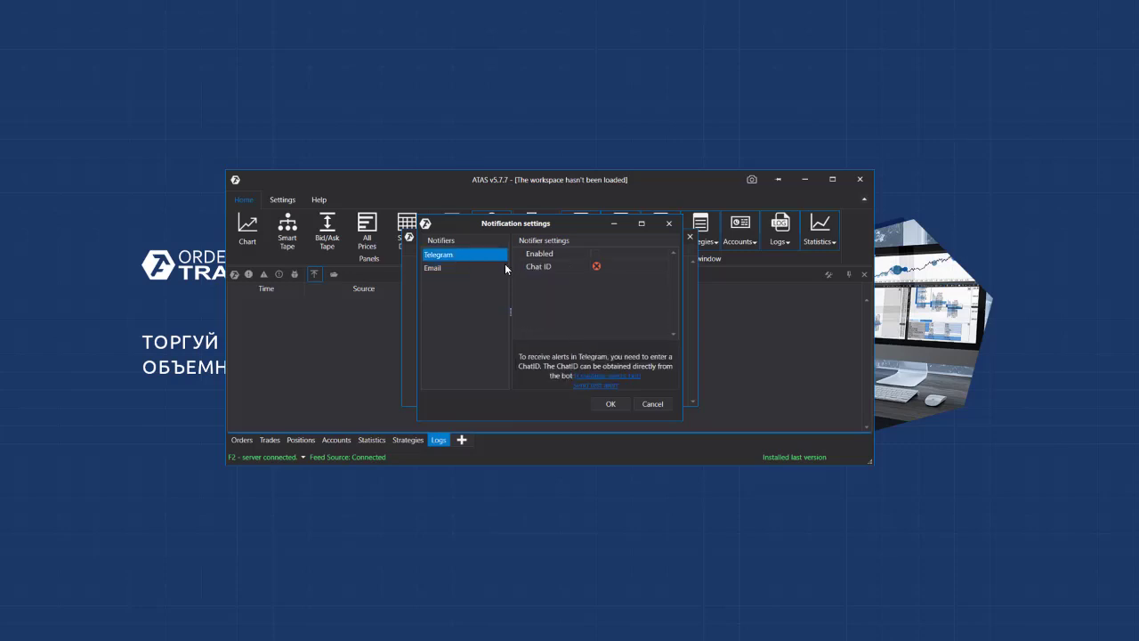
pyautogui.click(614, 405)
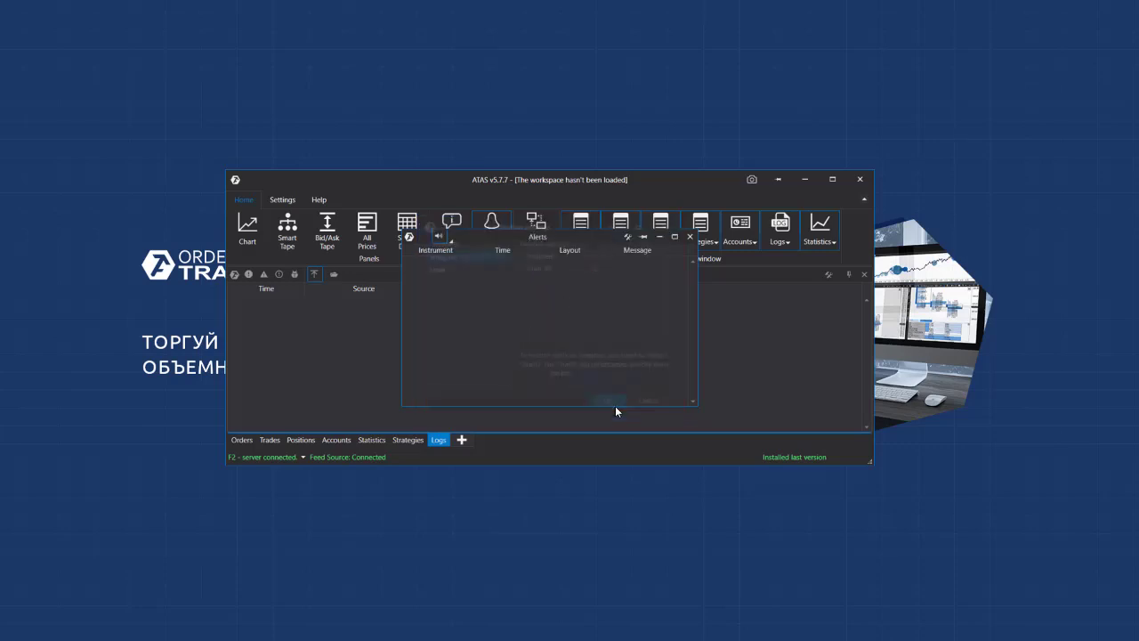
pyautogui.click(689, 240)
pyautogui.click(539, 230)
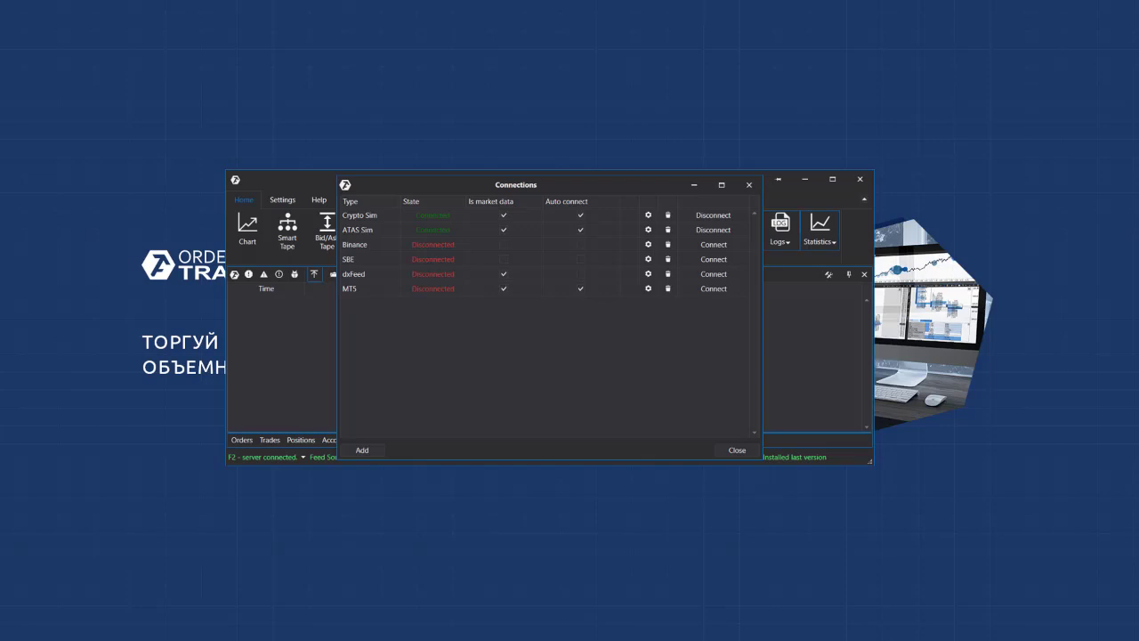
# Add a new connection, compare Crypto Sim and MT5, and select GAIN Futures under US and EU markets
pyautogui.click(362, 451)
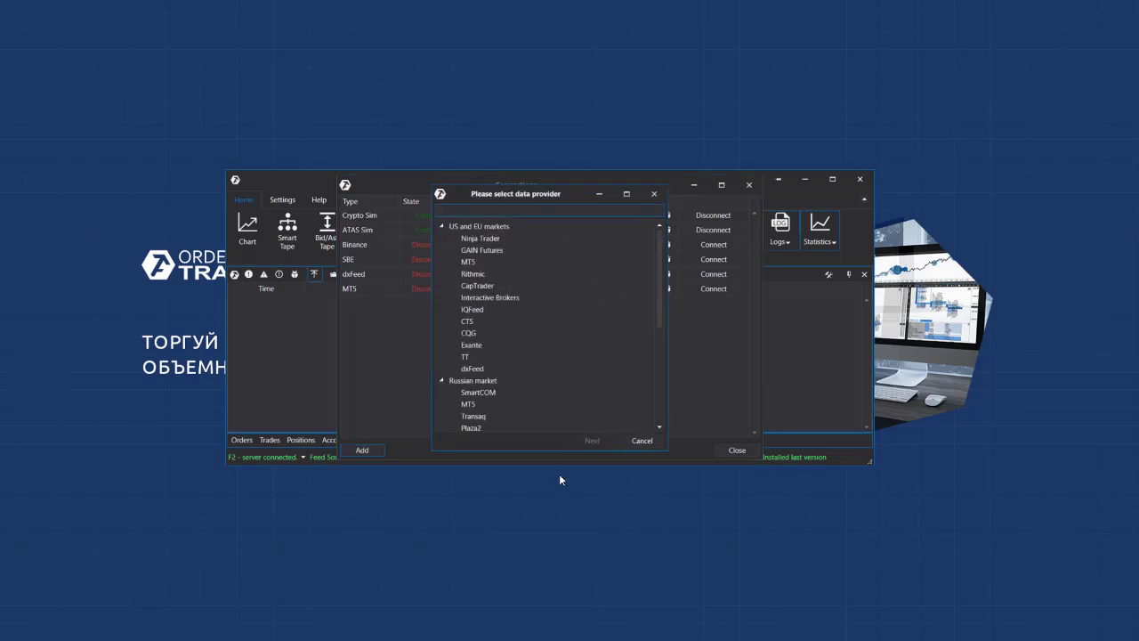
pyautogui.moveTo(563, 450); pyautogui.dragTo(542, 639)
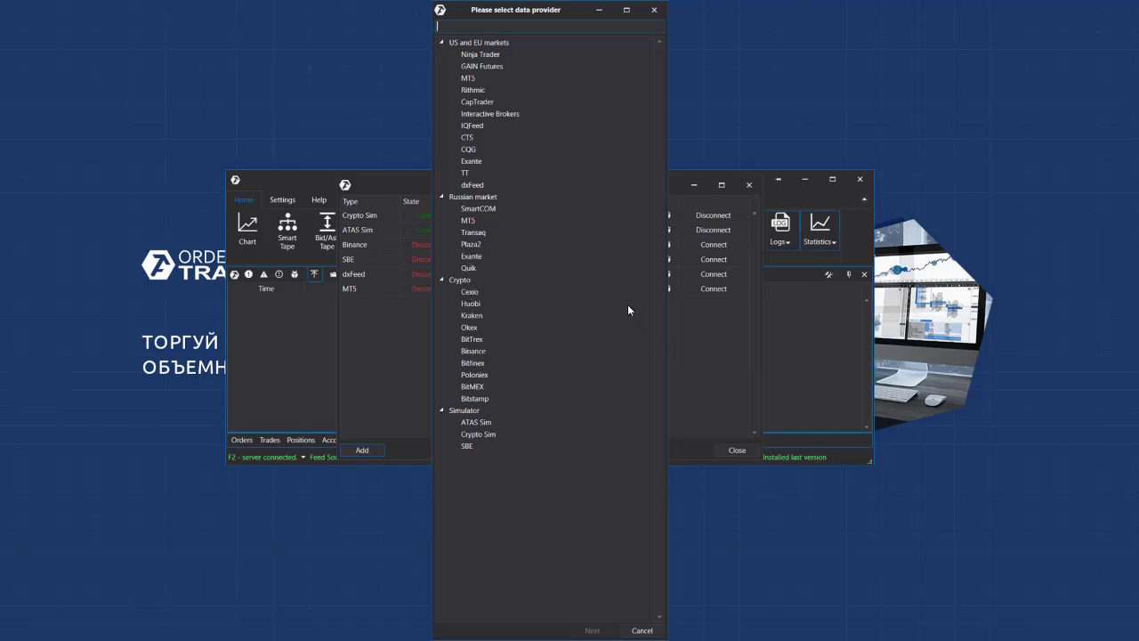
pyautogui.click(479, 433)
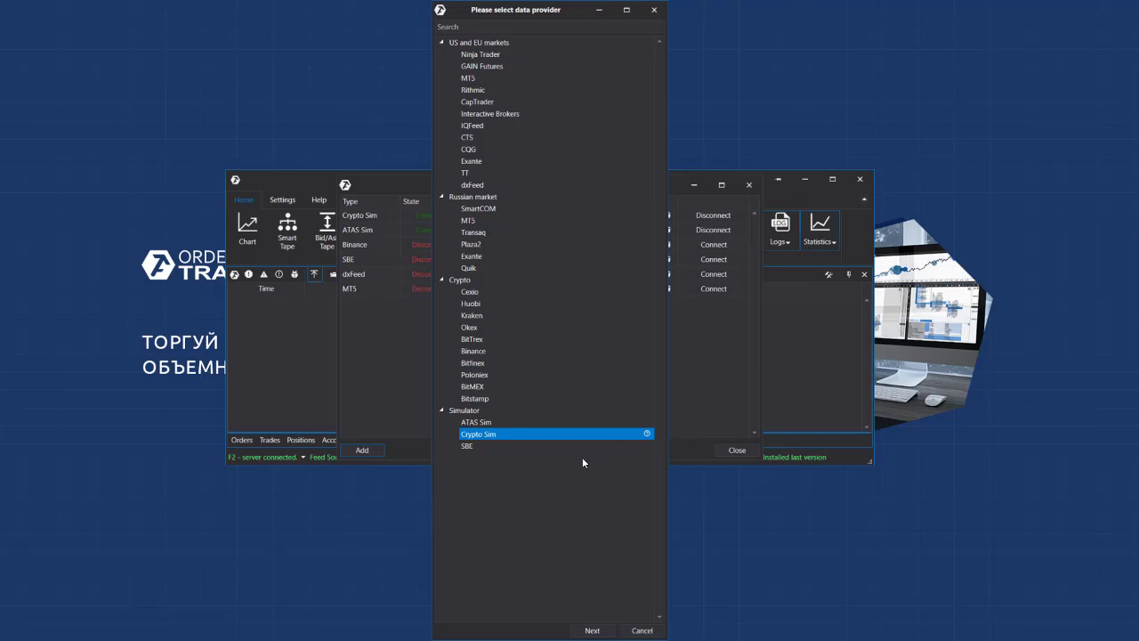
pyautogui.click(559, 221)
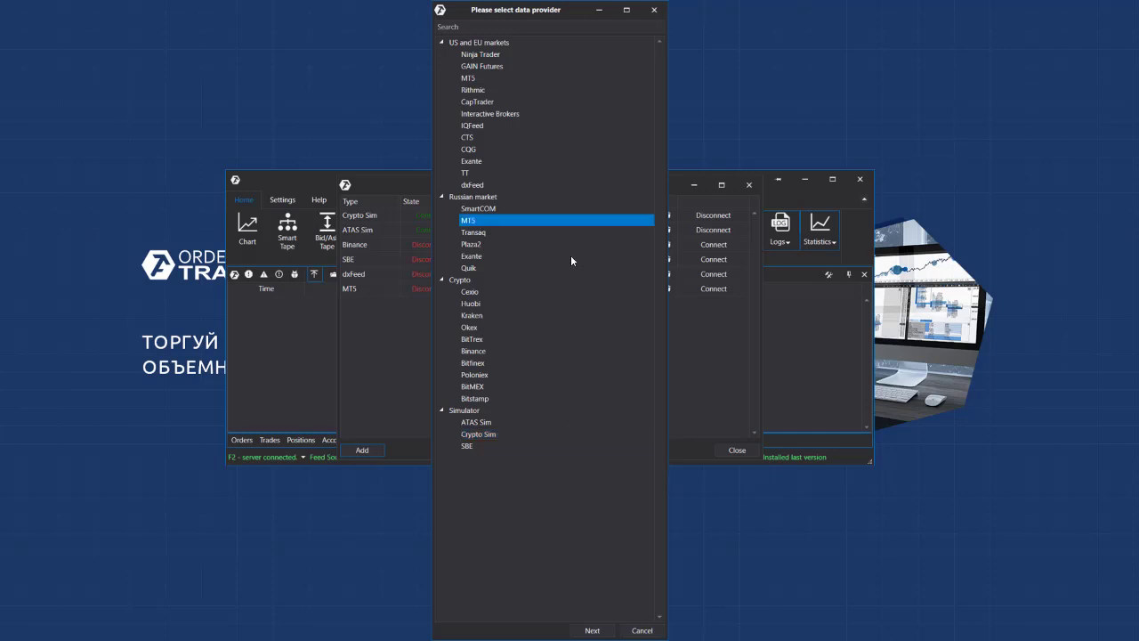
pyautogui.click(472, 79)
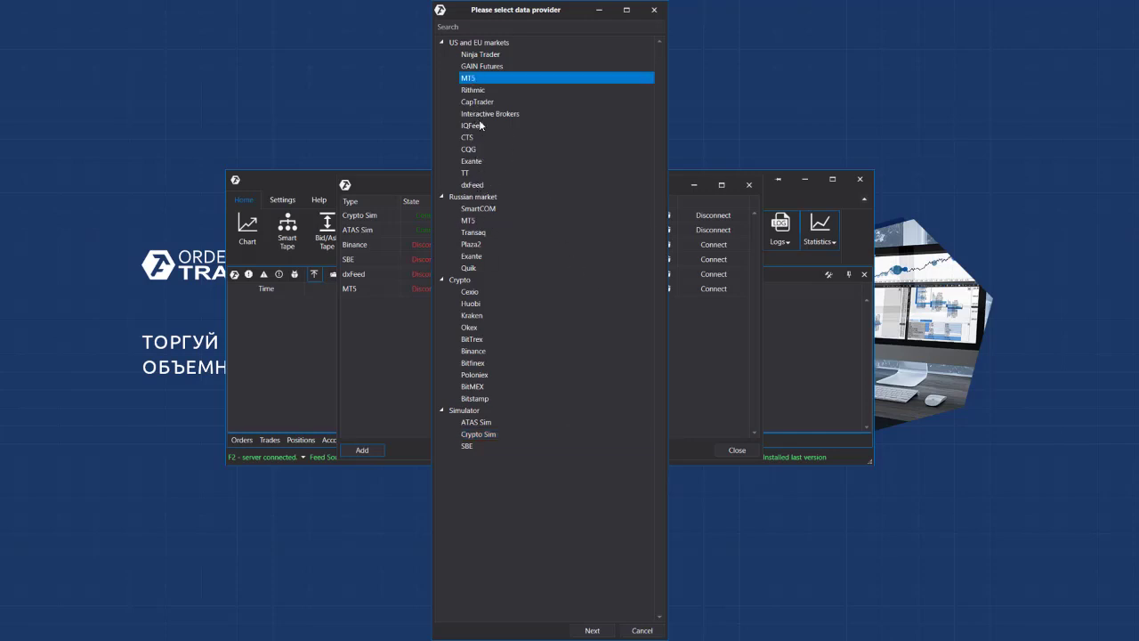
pyautogui.click(472, 65)
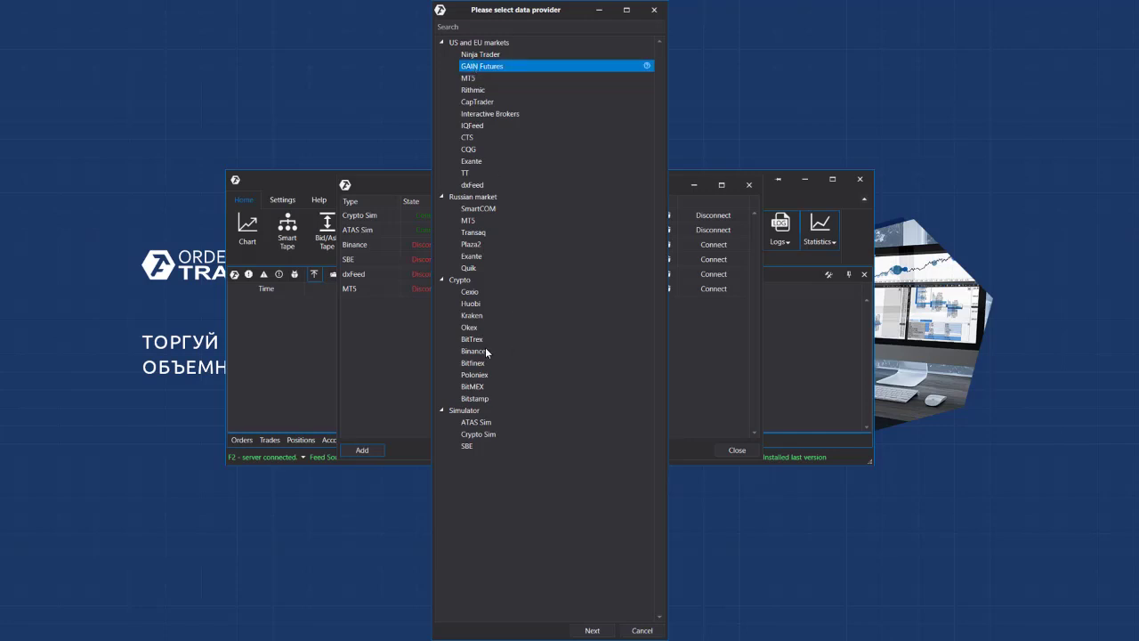
pyautogui.moveTo(541, 1); pyautogui.dragTo(537, 78)
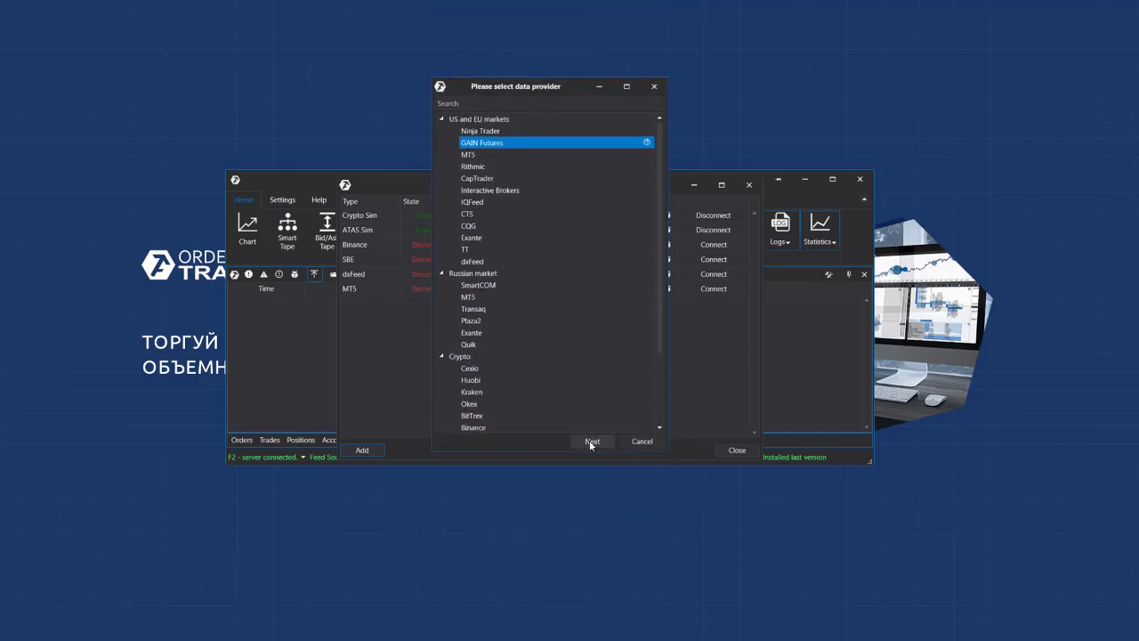
pyautogui.moveTo(554, 89); pyautogui.dragTo(565, 142)
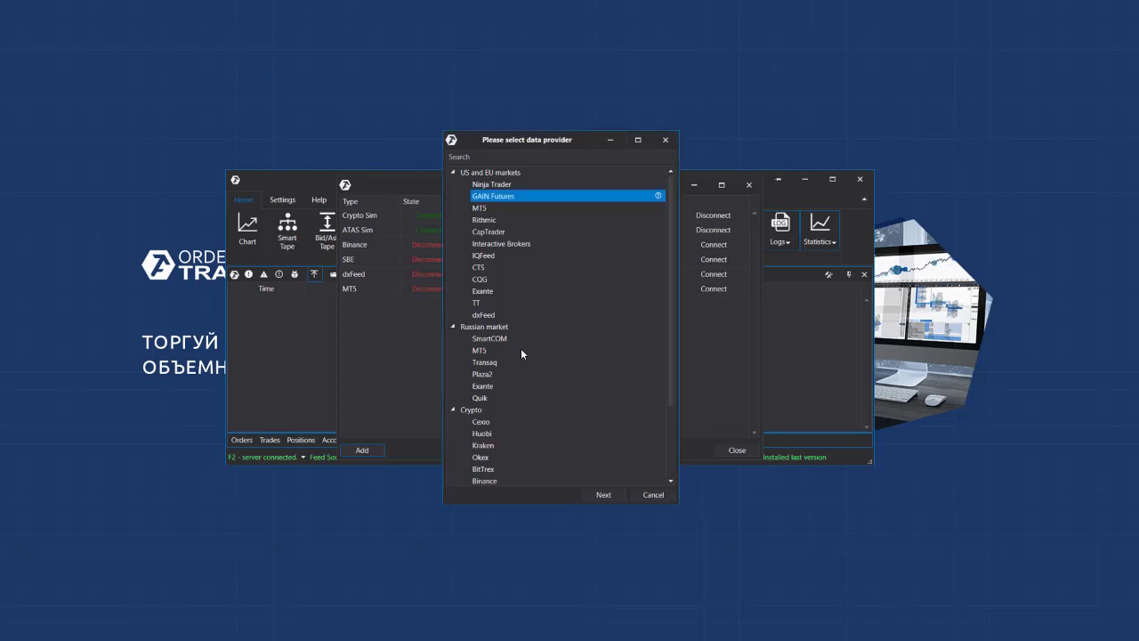
# Add a GAIN Futures connection by entering the account login and password
pyautogui.click(609, 494)
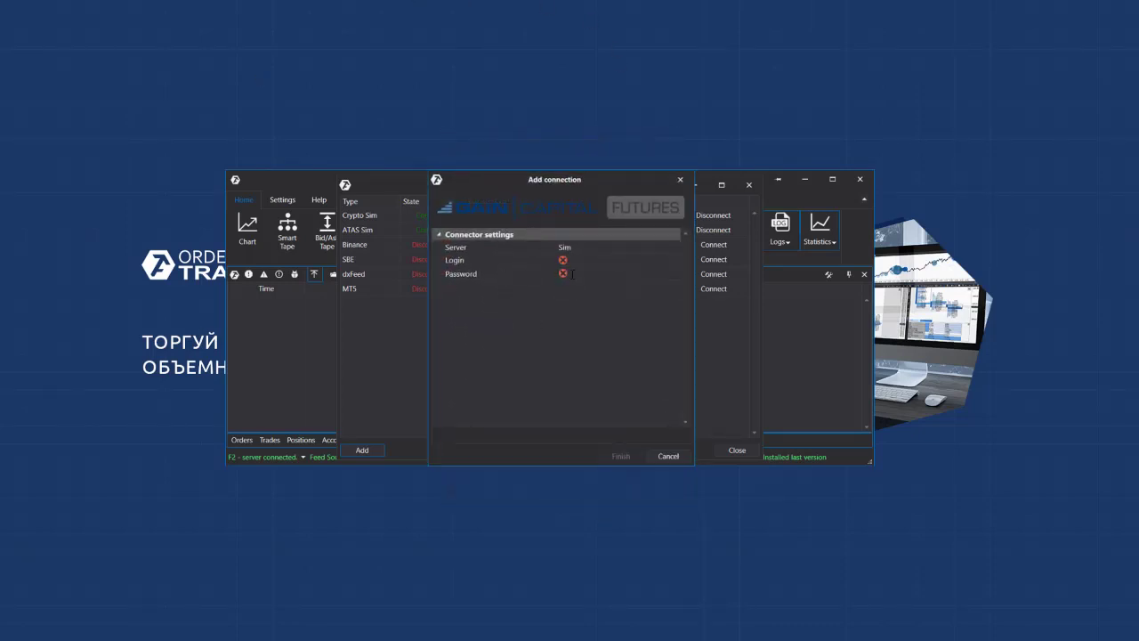
pyautogui.click(584, 260)
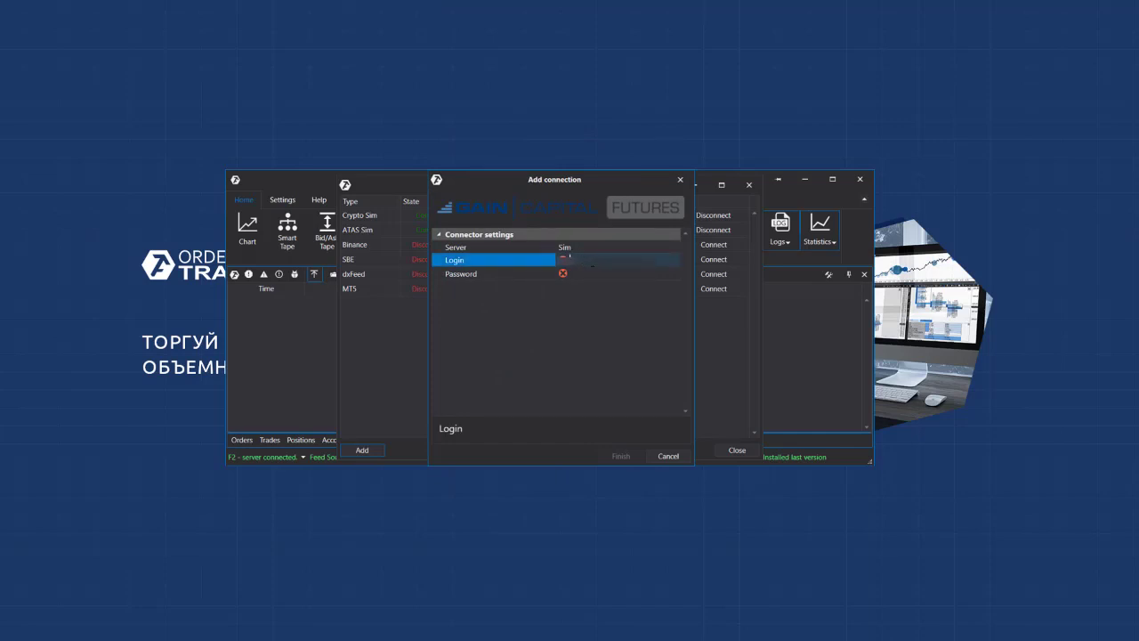
pyautogui.press('Tab')
pyautogui.write('•••')
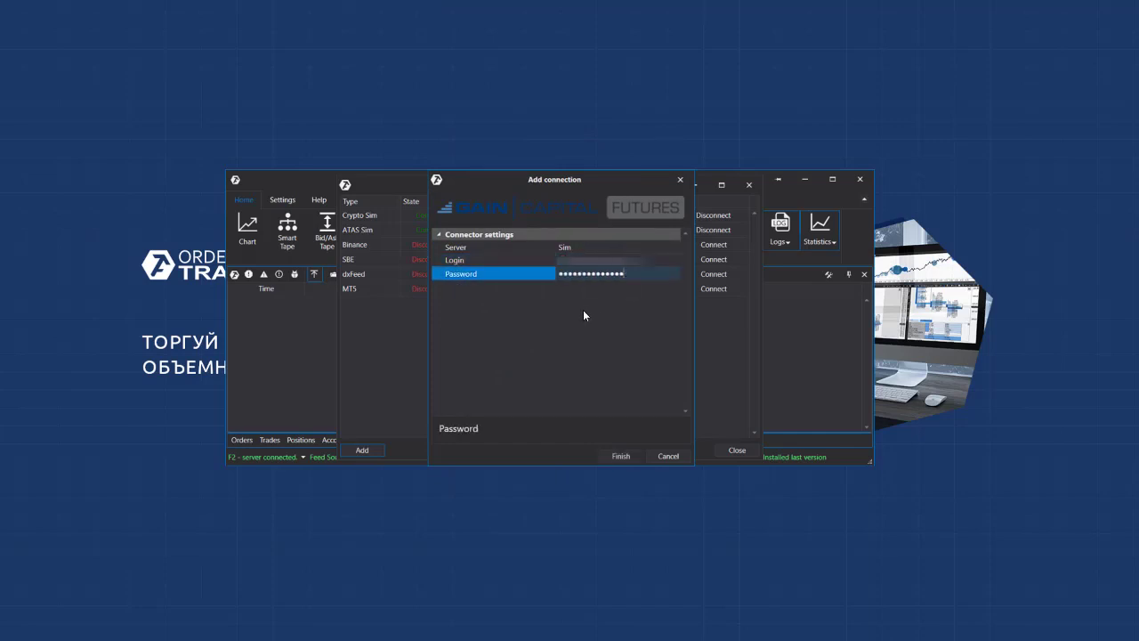
pyautogui.click(617, 455)
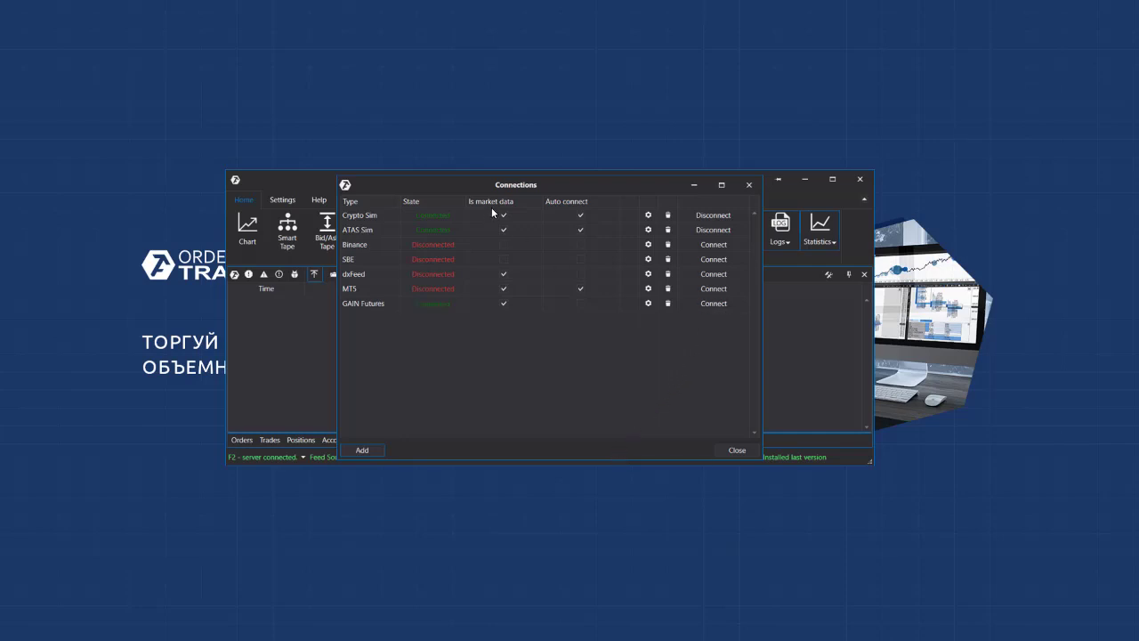
# Mark GAIN Futures as a market data source and close the Connections list
pyautogui.click(503, 304)
pyautogui.click(735, 452)
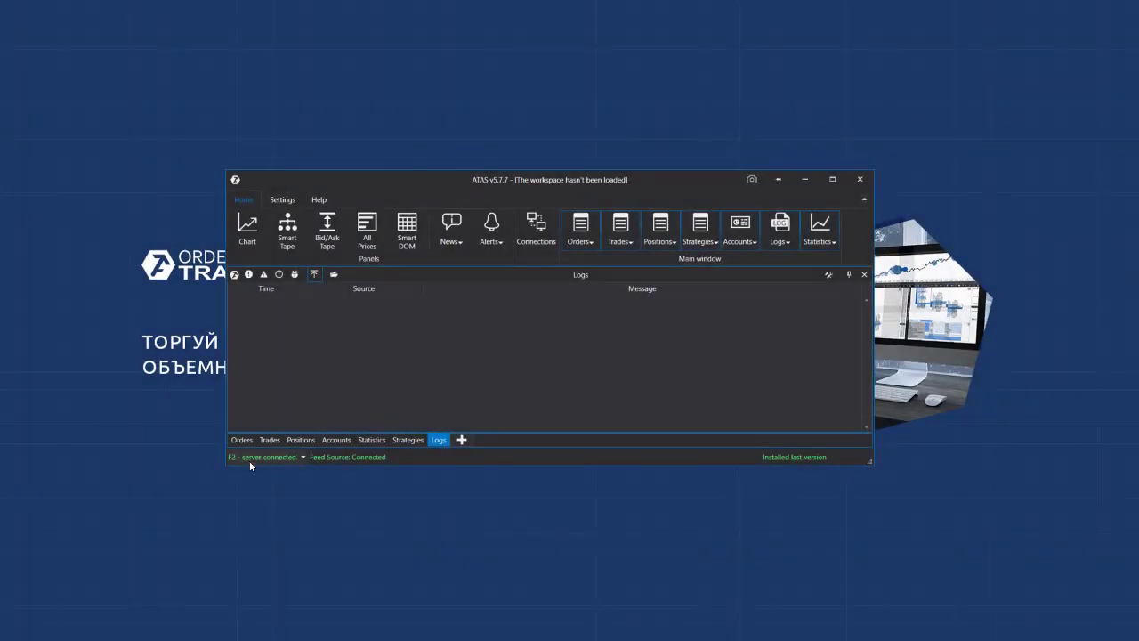
pyautogui.moveTo(259, 461)
# Open a new #6EZ0@CME chart and zoom in on it
pyautogui.click(247, 230)
pyautogui.click(623, 475)
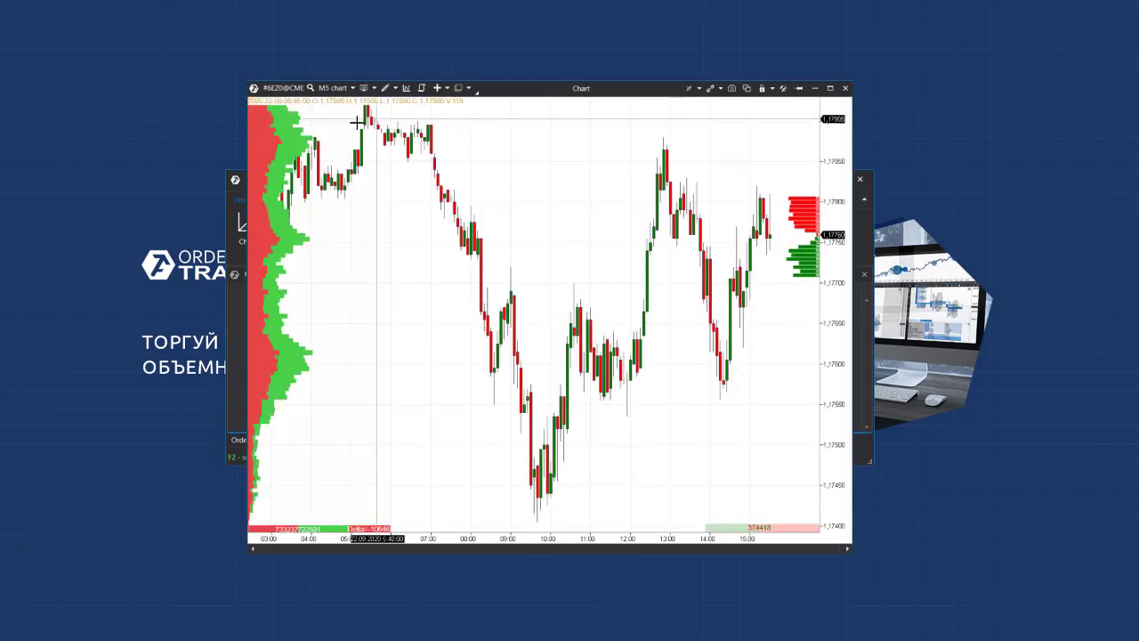
pyautogui.scroll(1, 462, 356)
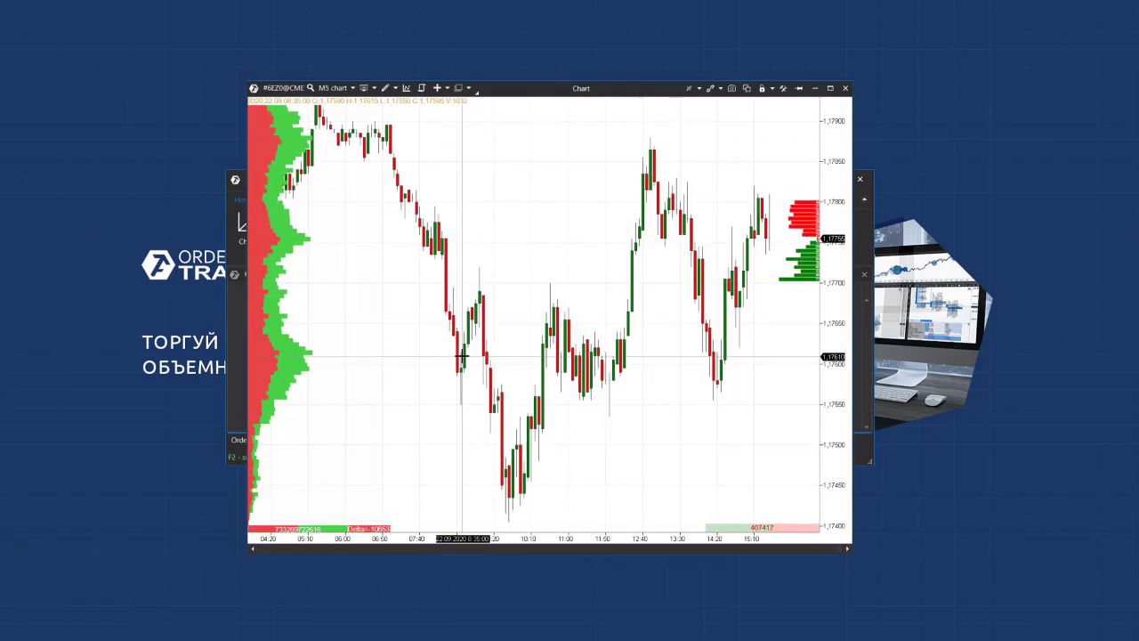
pyautogui.scroll(10, 462, 356)
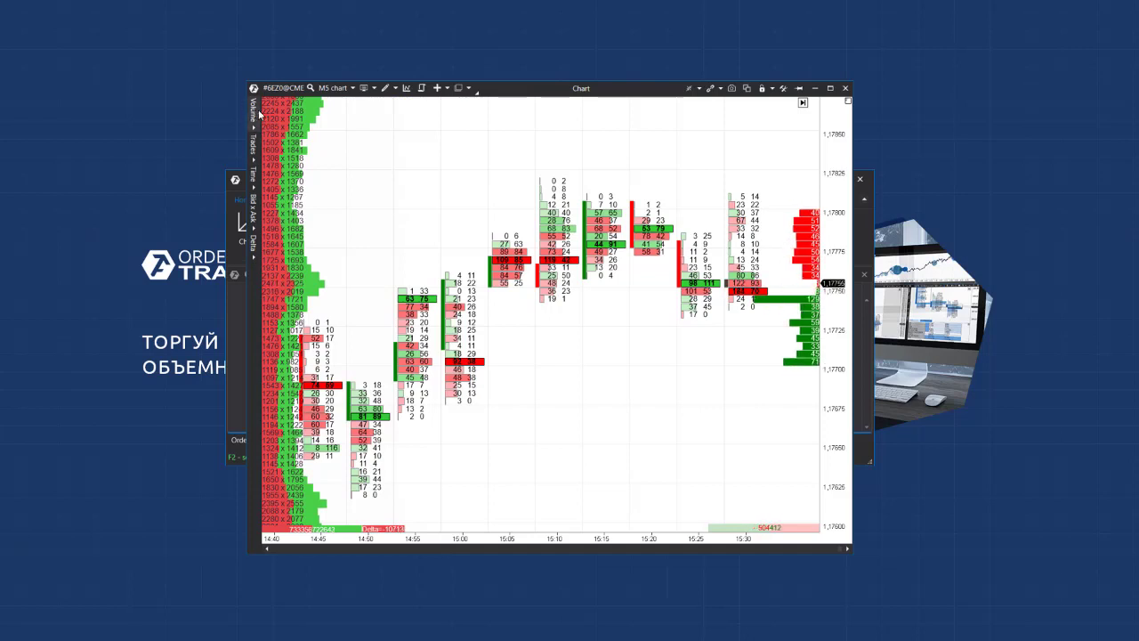
# Browse the chart's timeframe choices, drawing tools and strategies window, then close them
pyautogui.click(337, 89)
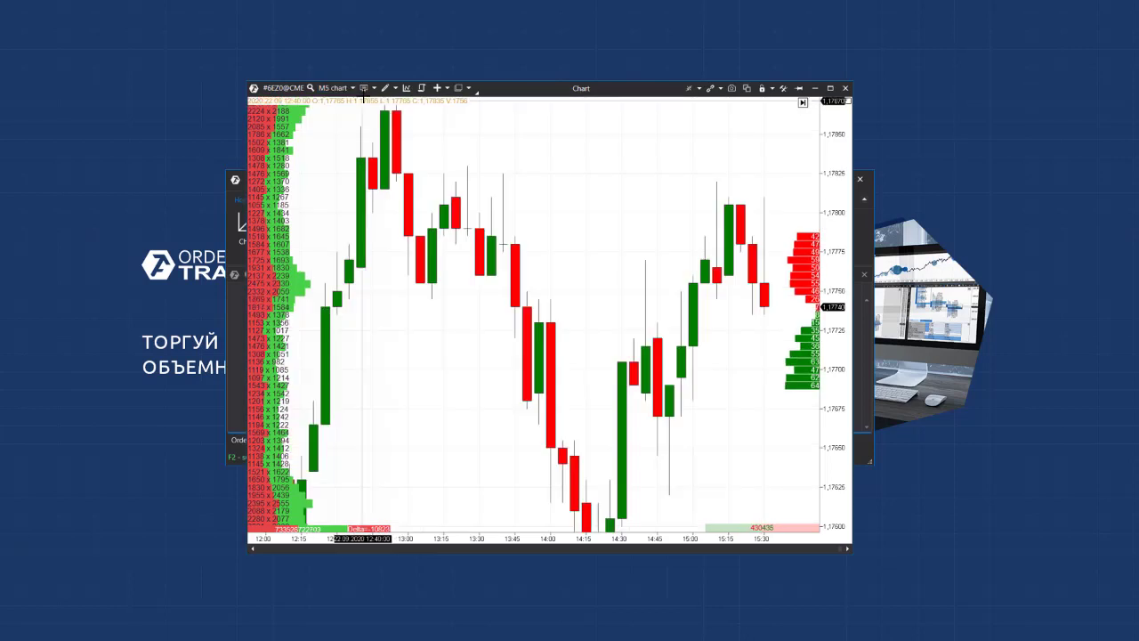
pyautogui.click(363, 88)
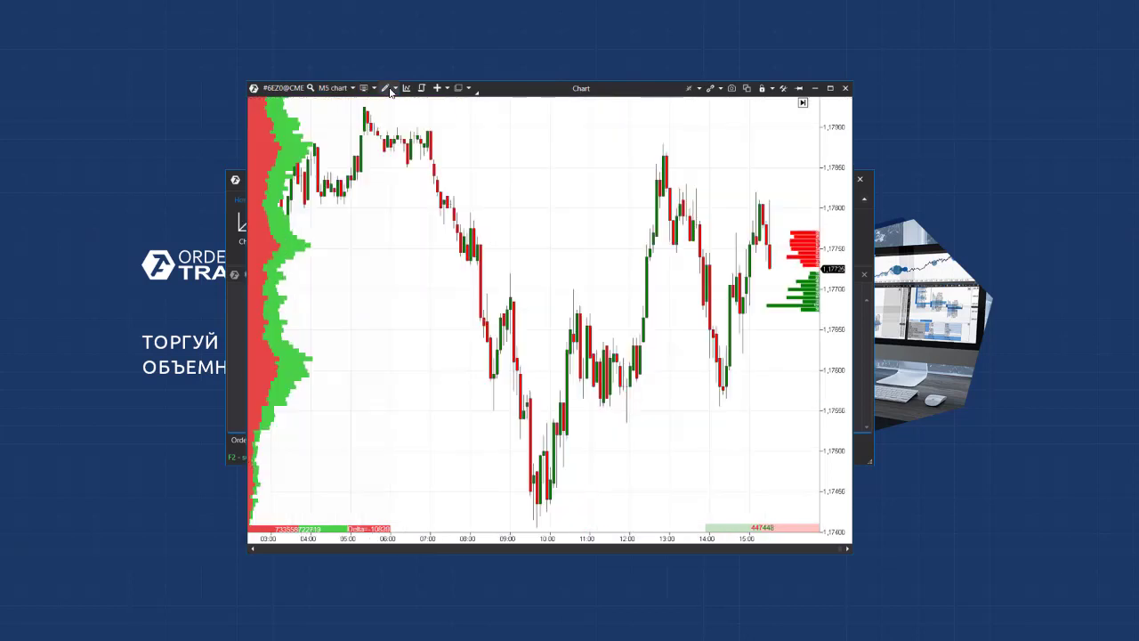
pyautogui.click(390, 90)
pyautogui.click(406, 89)
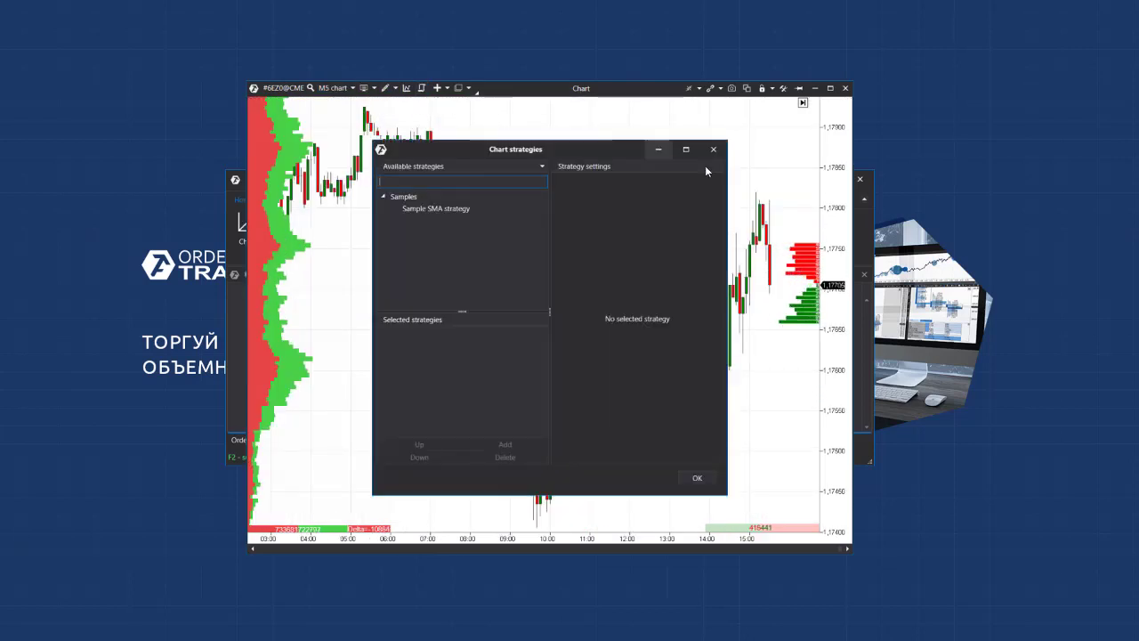
pyautogui.click(719, 151)
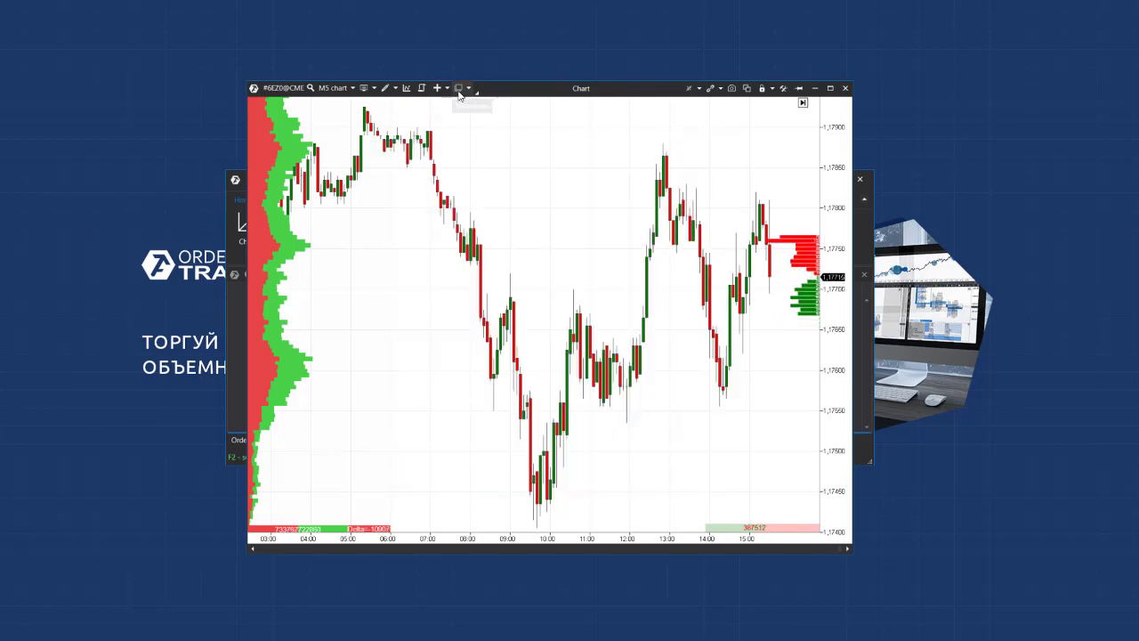
# Look through the chart settings' snapshots and templates, then close the settings
pyautogui.click(458, 88)
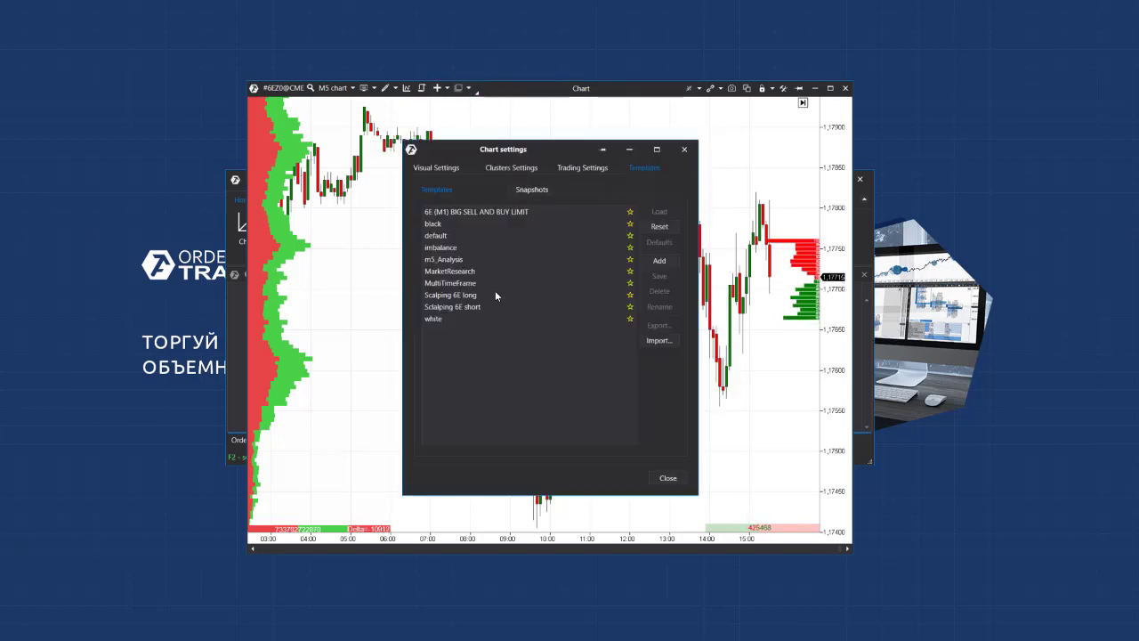
pyautogui.click(535, 189)
pyautogui.click(458, 187)
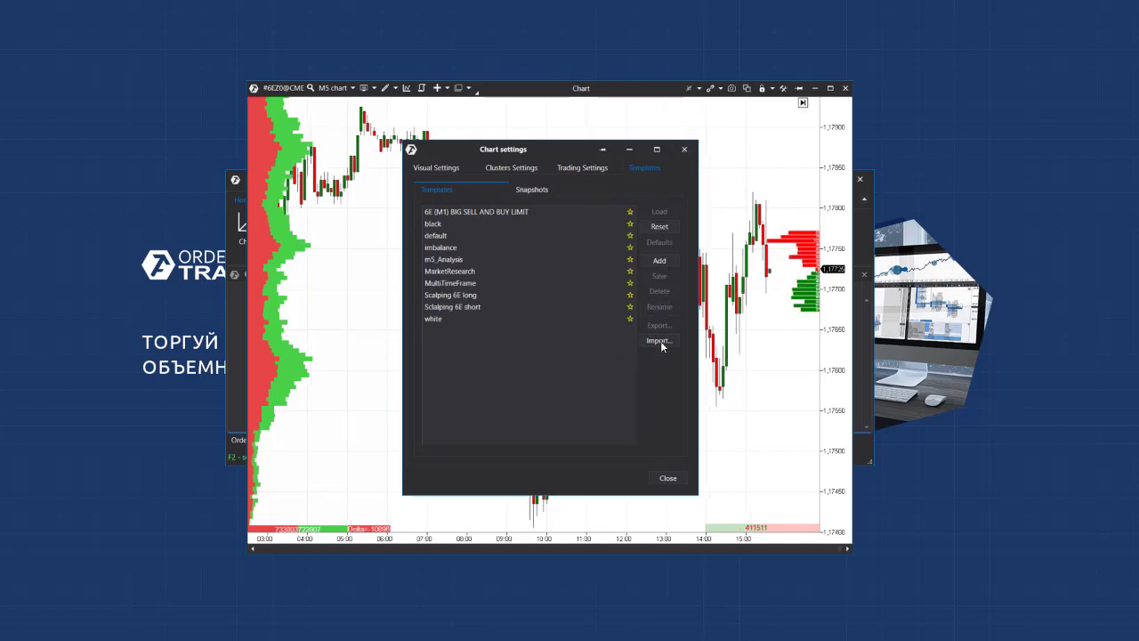
pyautogui.click(683, 149)
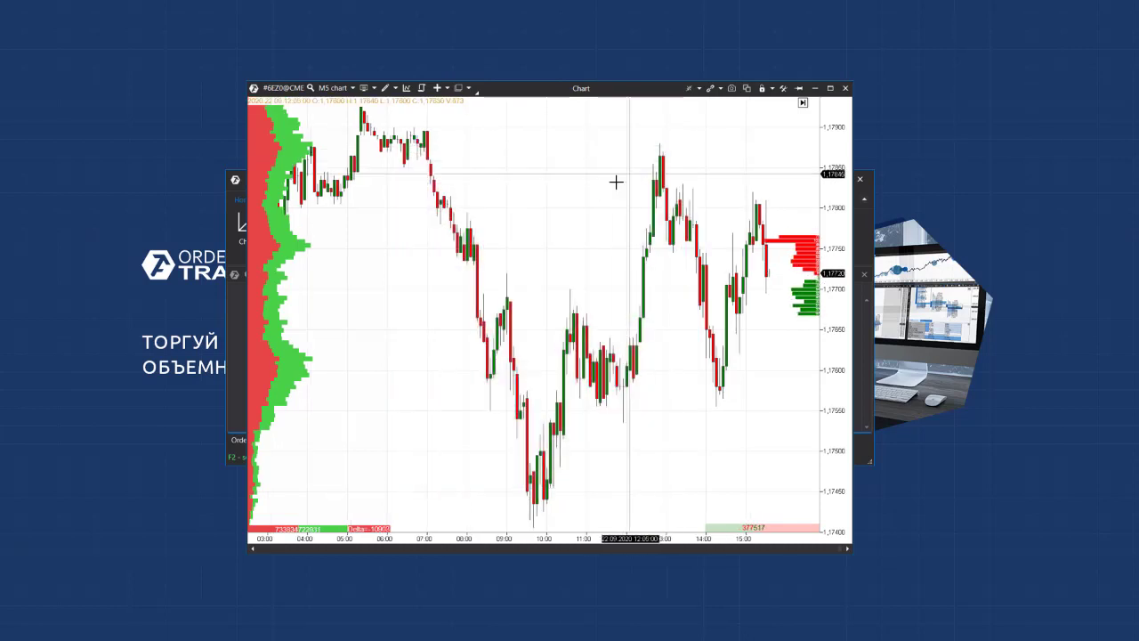
# Attach the Chart Trader panel, check the scale options, and open then close a Smart Tape
pyautogui.click(476, 88)
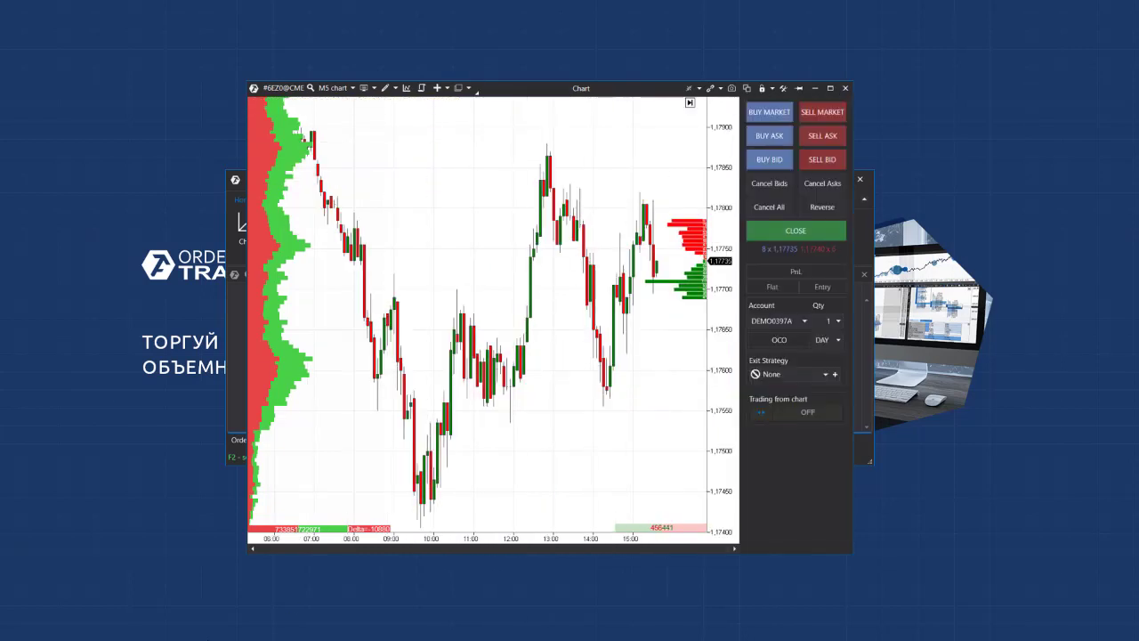
pyautogui.click(688, 88)
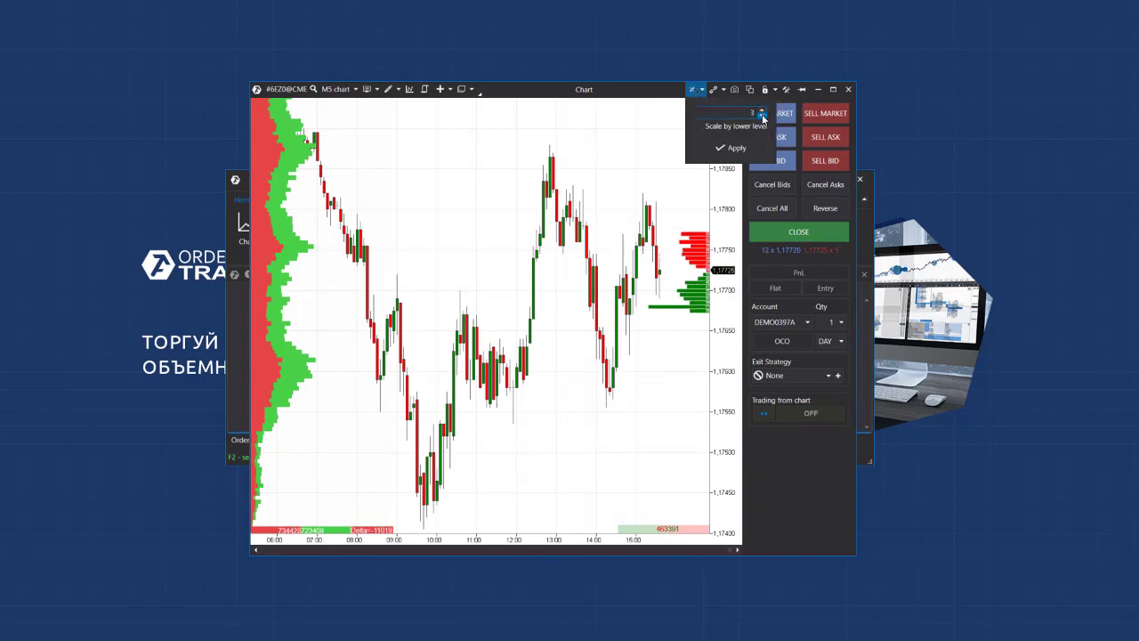
pyautogui.click(715, 89)
pyautogui.click(739, 105)
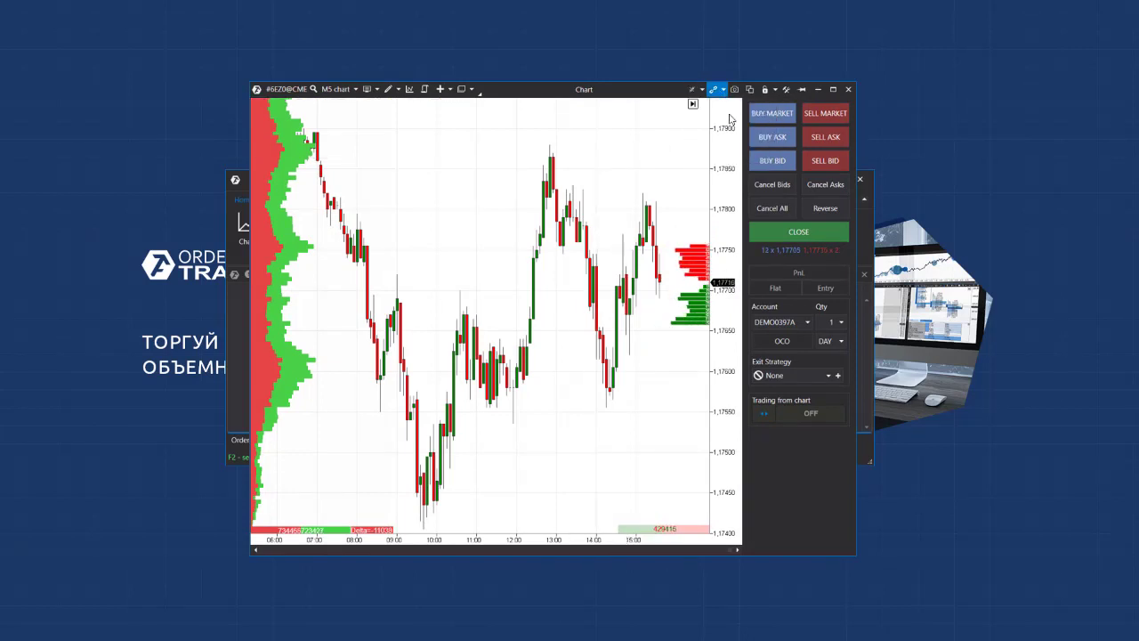
pyautogui.moveTo(737, 178); pyautogui.dragTo(280, 116)
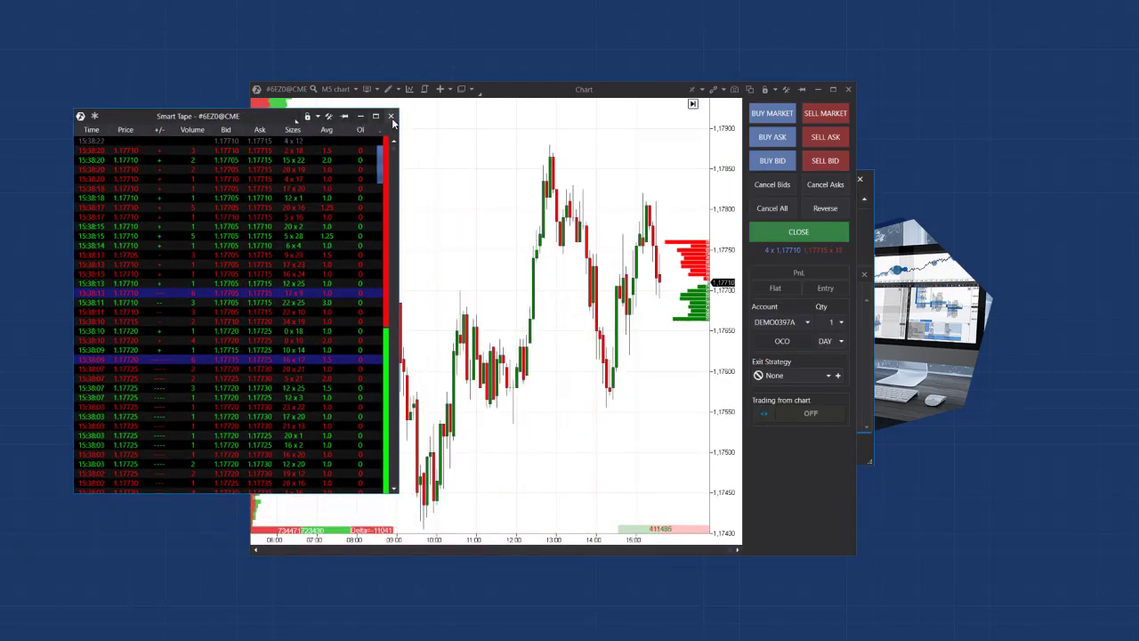
pyautogui.click(391, 116)
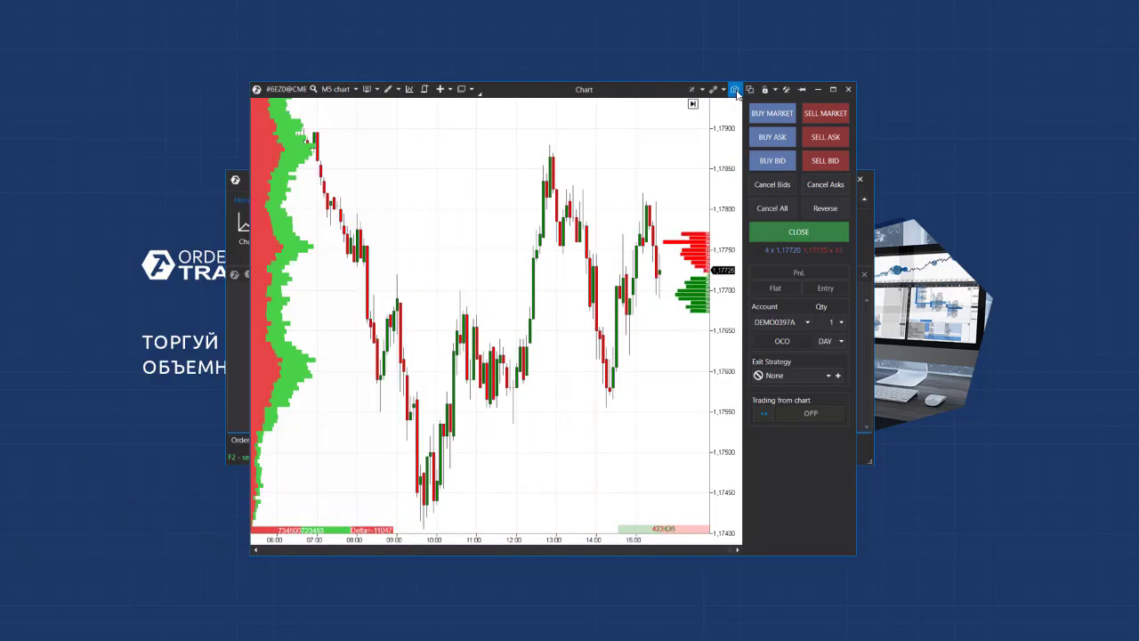
# Duplicate the chart window, move the copy aside, and close it
pyautogui.click(735, 91)
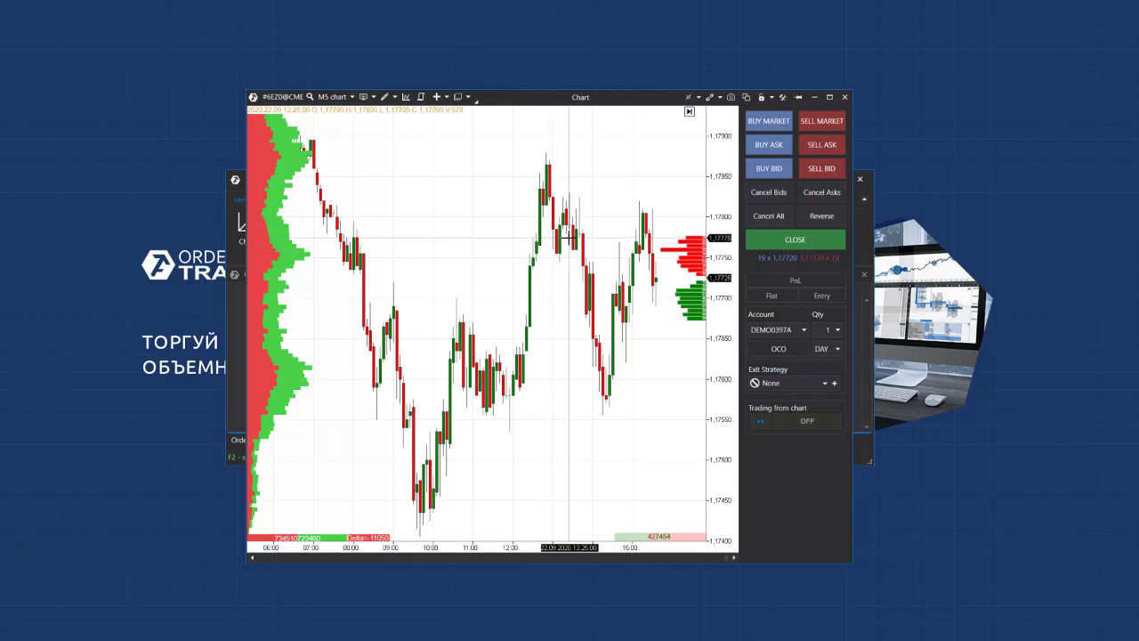
pyautogui.click(746, 96)
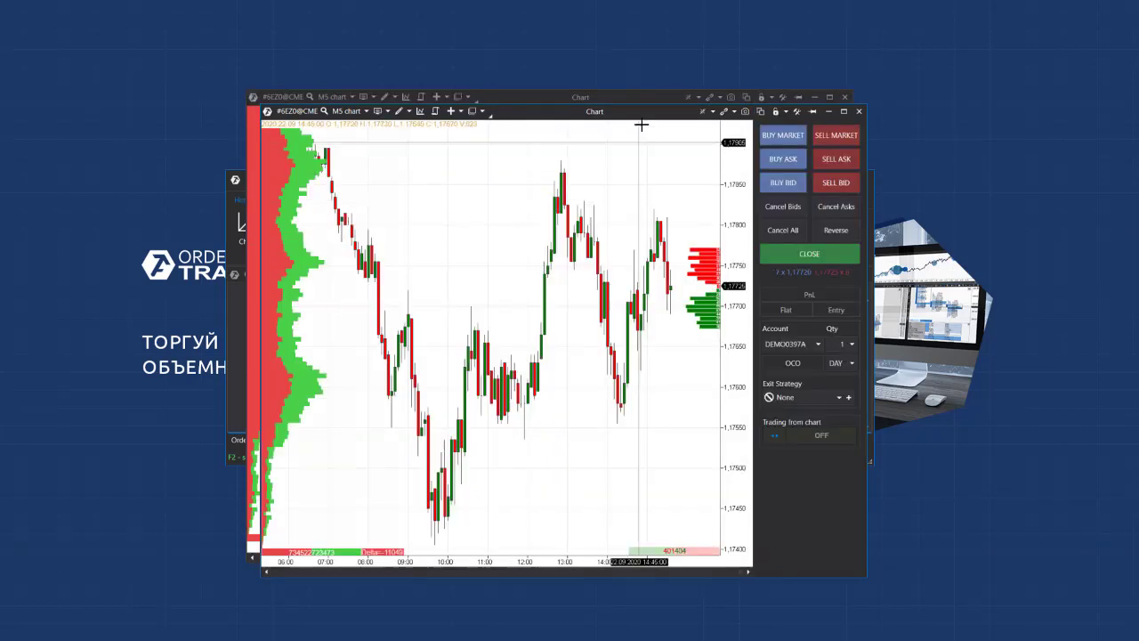
pyautogui.moveTo(711, 99); pyautogui.dragTo(574, 175)
pyautogui.click(709, 175)
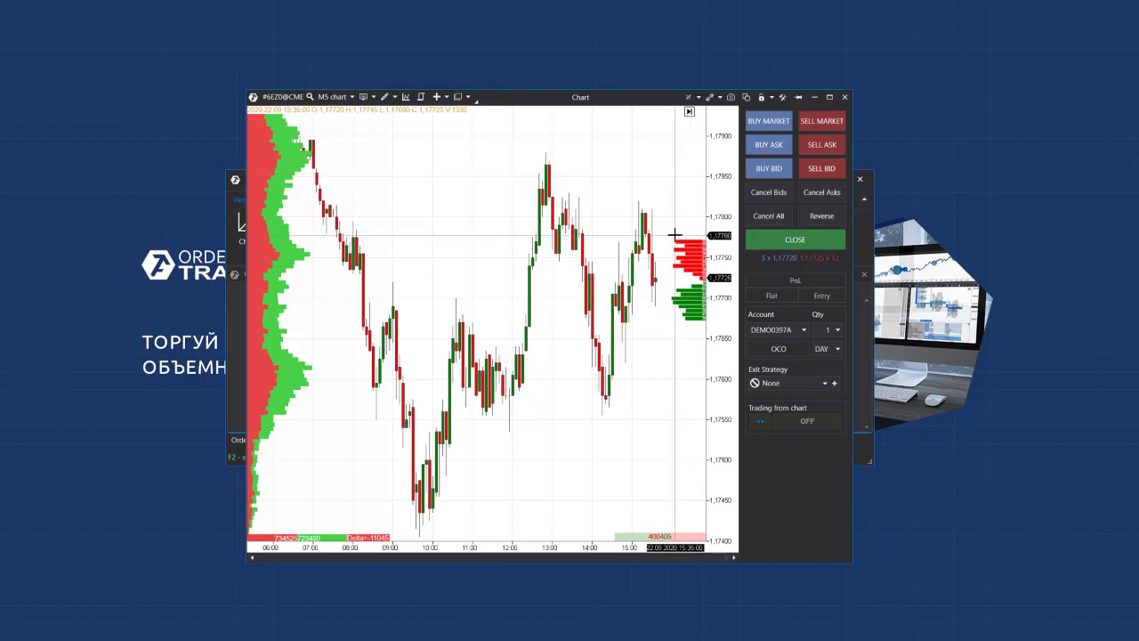
pyautogui.click(783, 98)
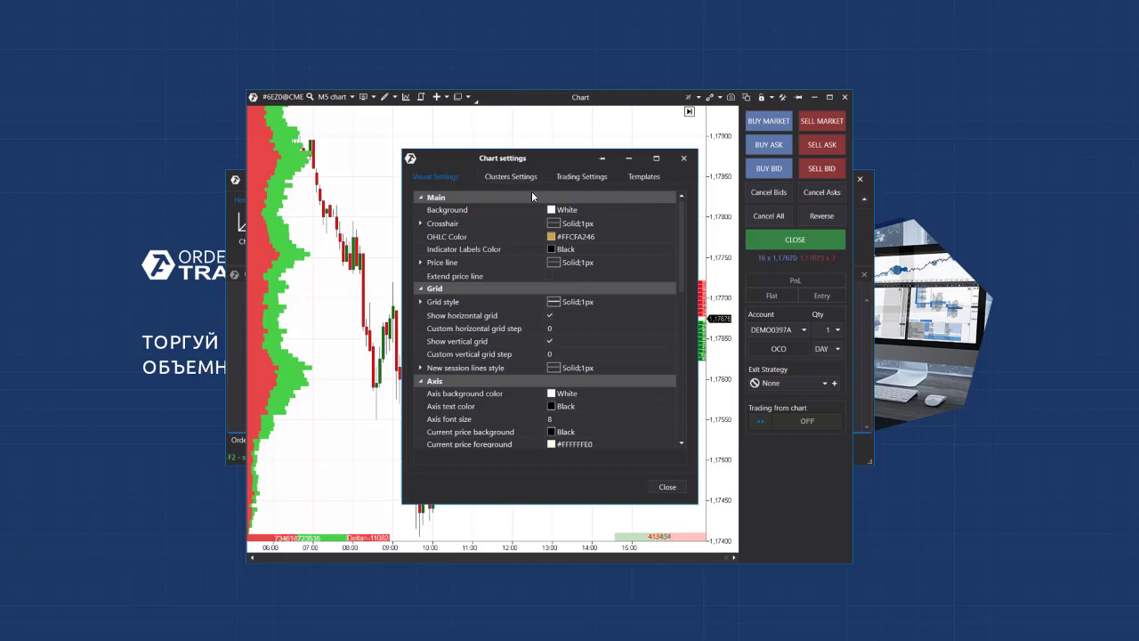
pyautogui.moveTo(681, 222); pyautogui.dragTo(680, 369)
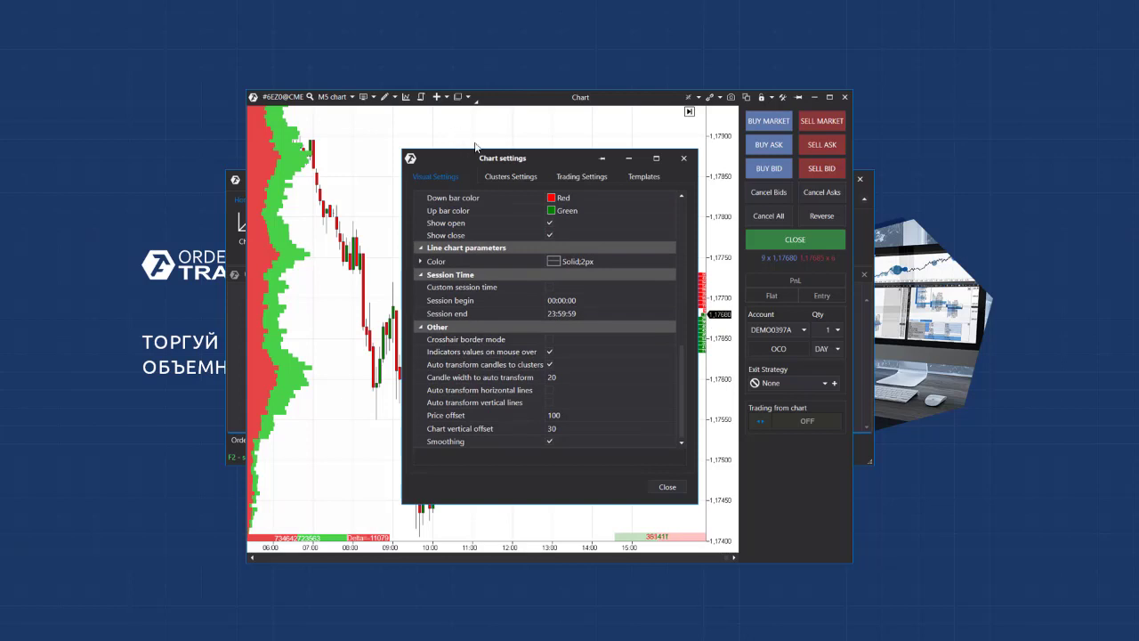
pyautogui.click(514, 177)
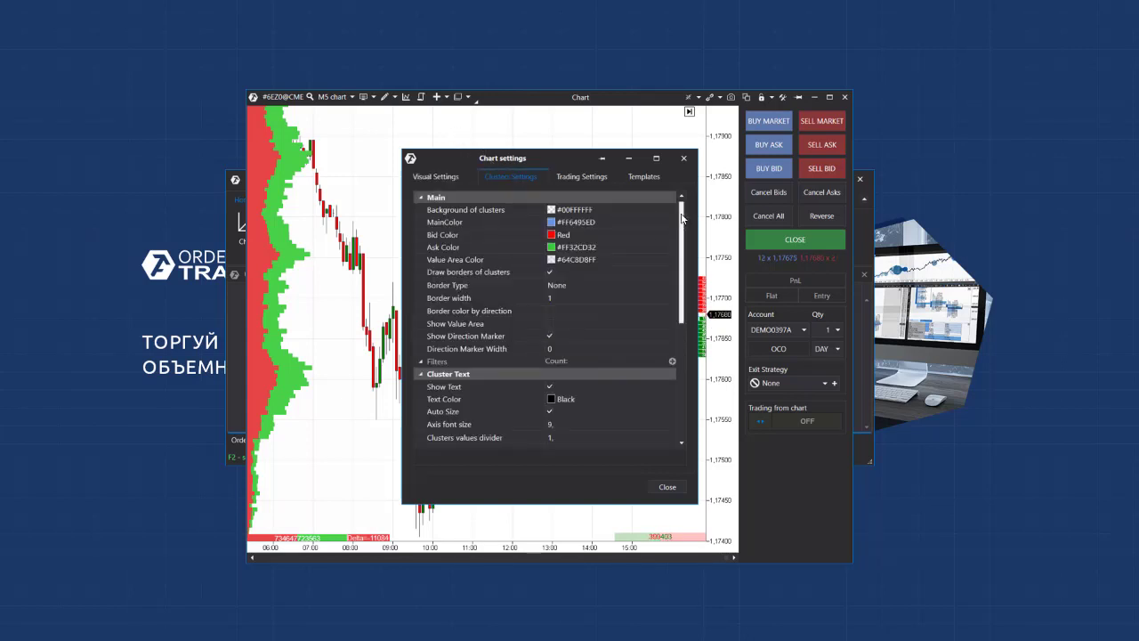
pyautogui.moveTo(682, 218); pyautogui.dragTo(684, 346)
pyautogui.click(583, 177)
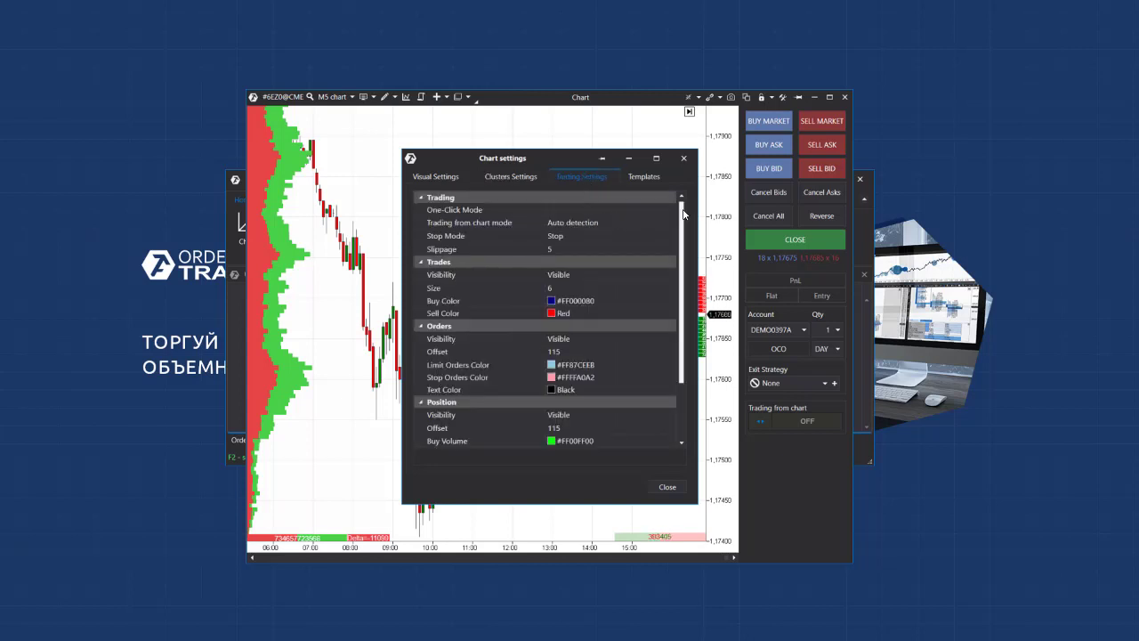
pyautogui.scroll(-3, 661, 287)
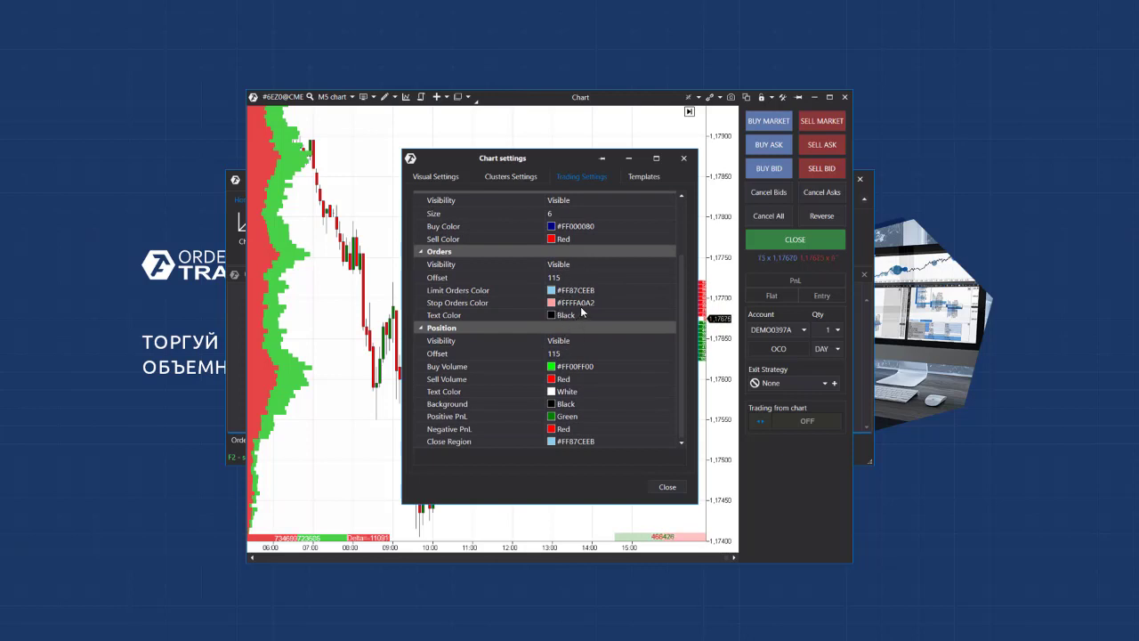
pyautogui.click(648, 178)
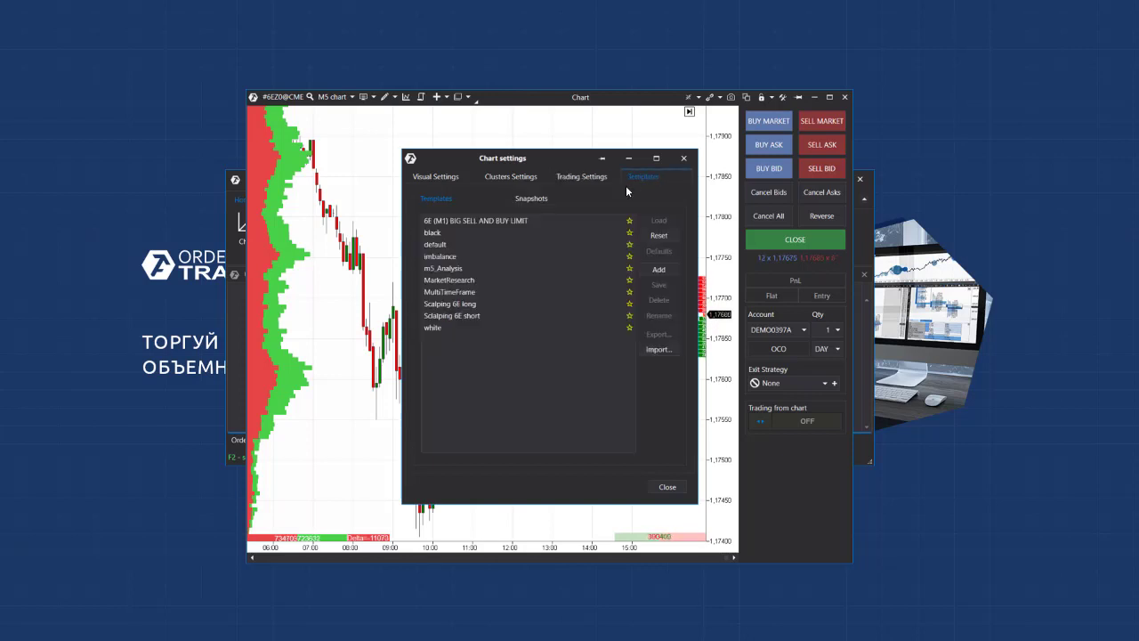
# Close the chart settings and switch the clusters to Volume x Trade mode
pyautogui.click(668, 486)
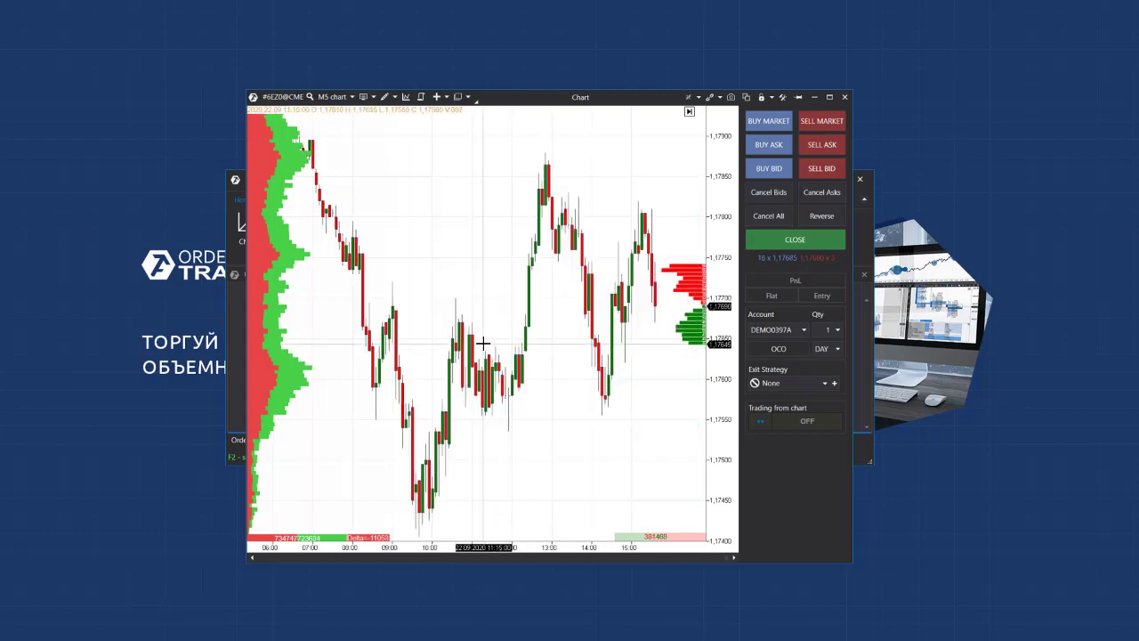
pyautogui.scroll(5, 468, 333)
pyautogui.scroll(-3, 719, 168)
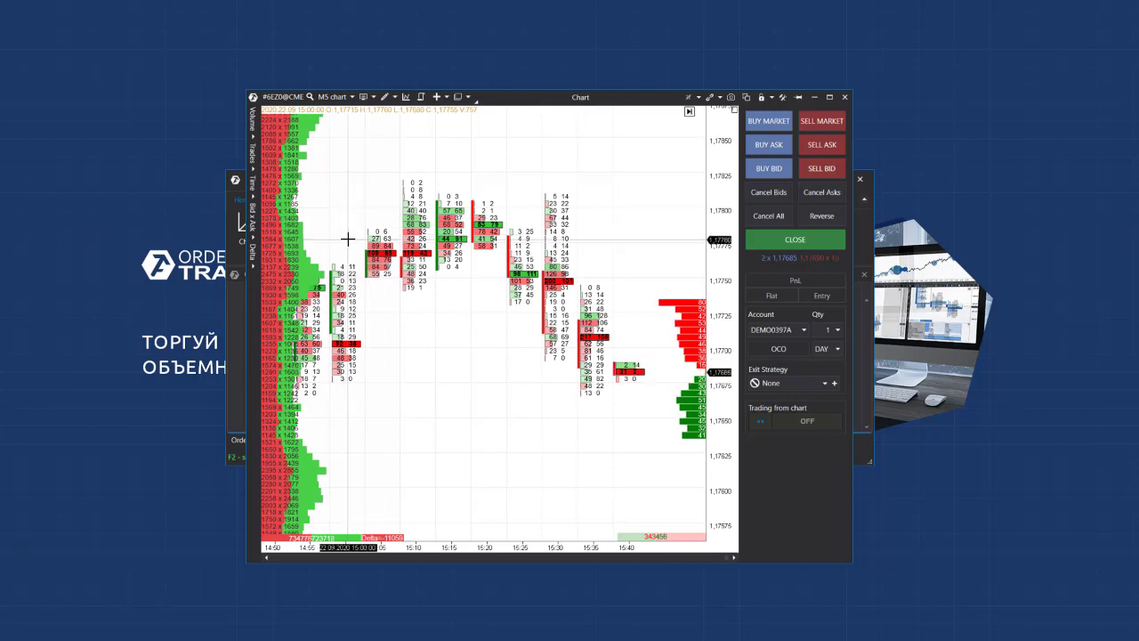
pyautogui.click(254, 120)
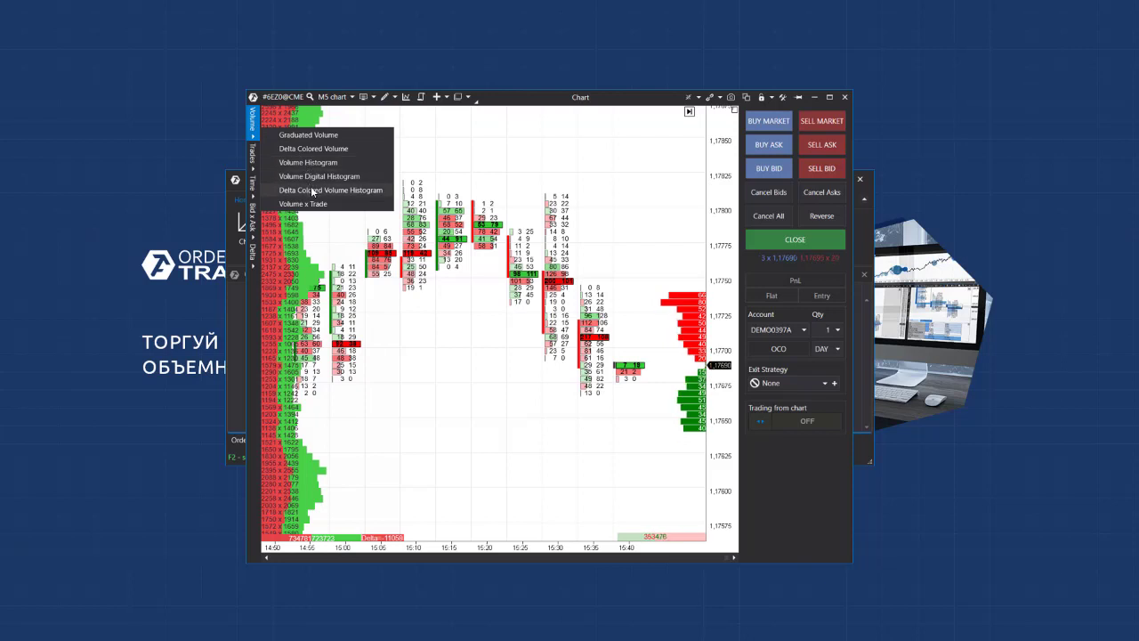
pyautogui.click(304, 210)
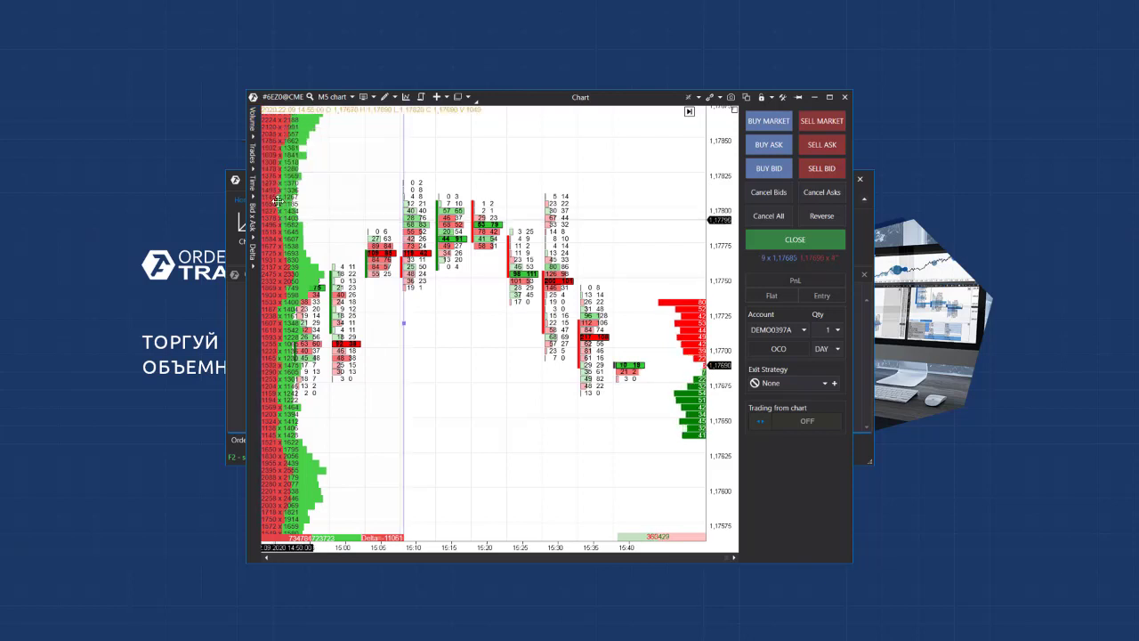
# Switch the cluster display to Graduated Time from the Time modes
pyautogui.click(255, 158)
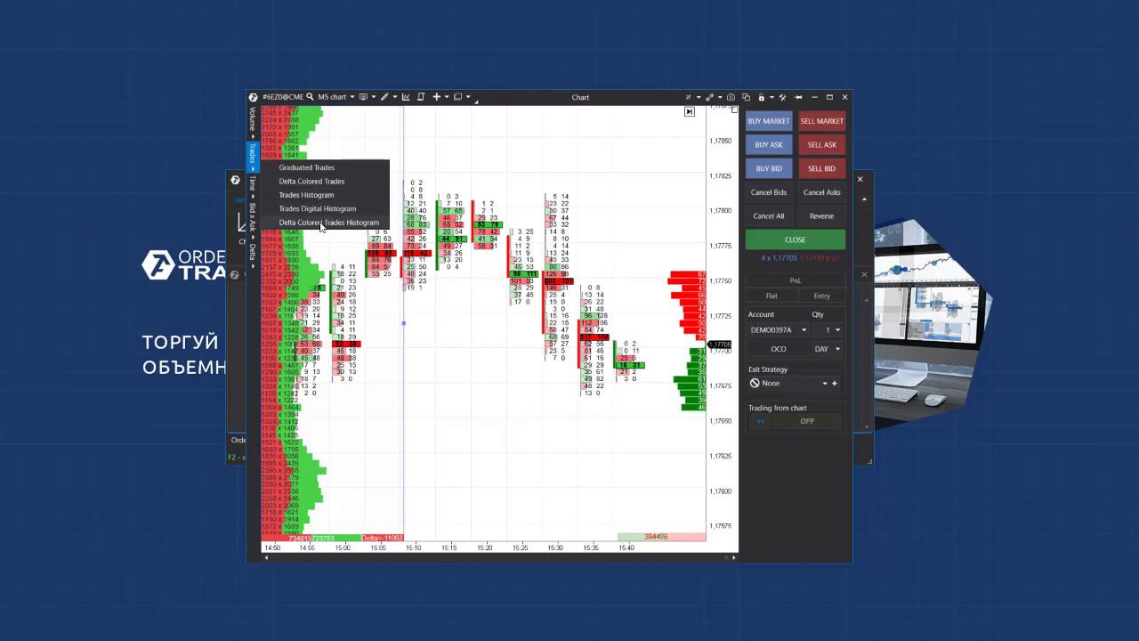
pyautogui.moveTo(257, 190)
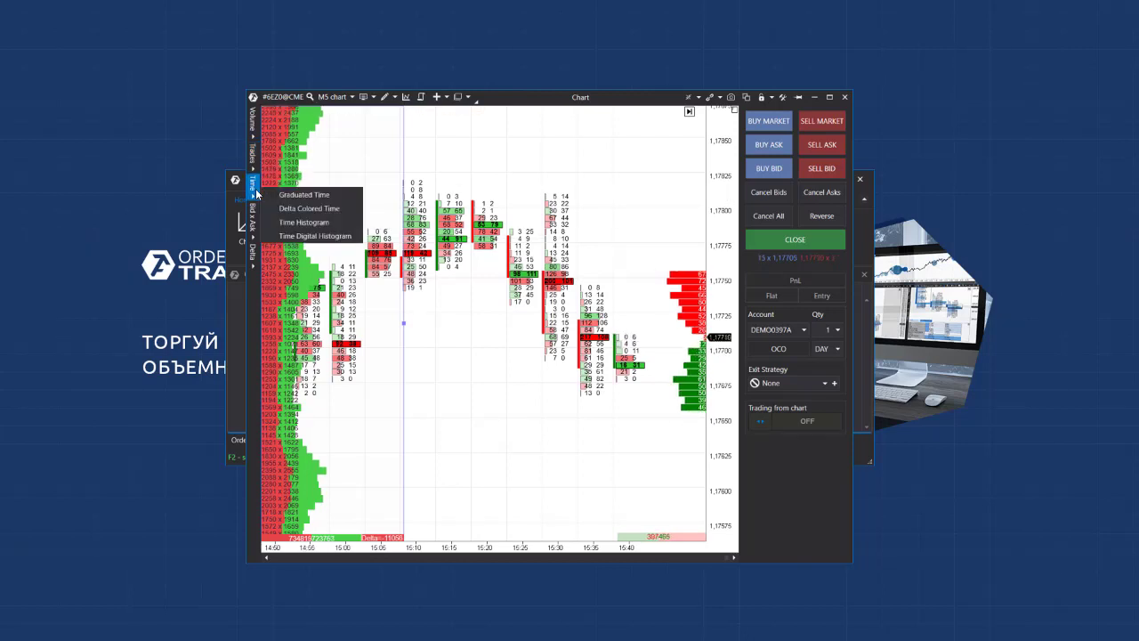
pyautogui.click(313, 195)
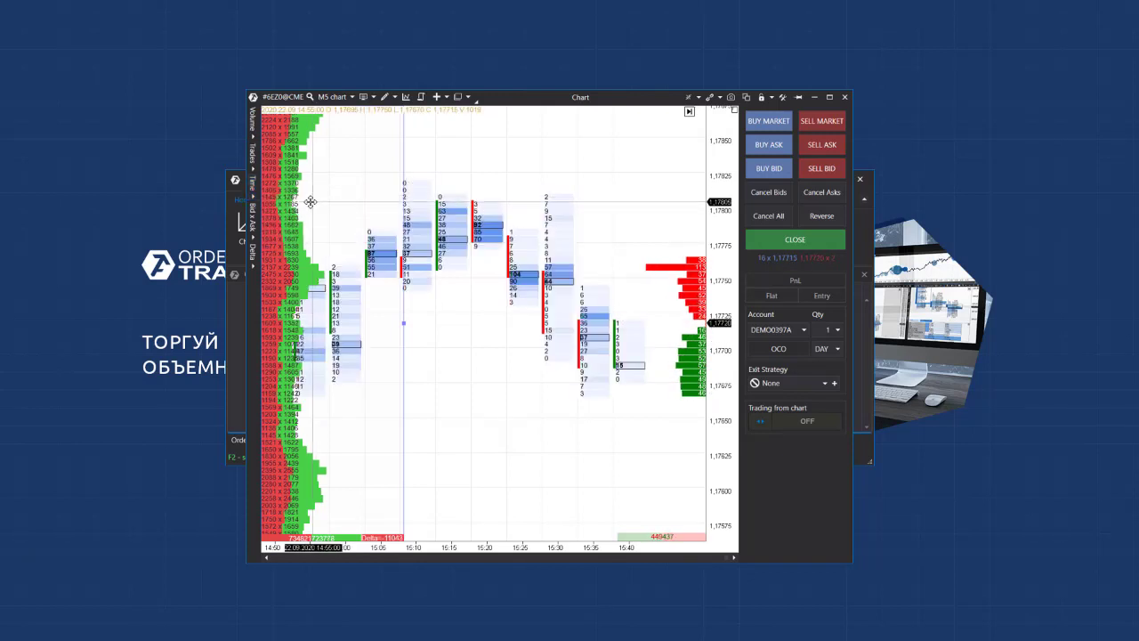
# Set the clusters to Bid x Ask Ladder mode and scroll the chart slightly
pyautogui.click(255, 220)
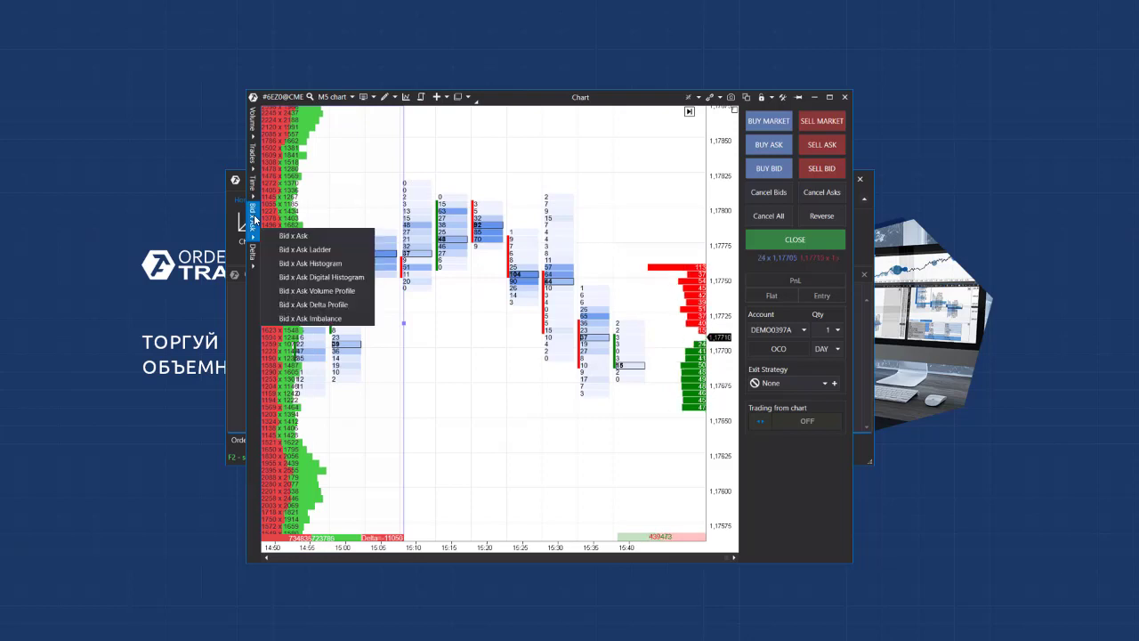
pyautogui.click(301, 249)
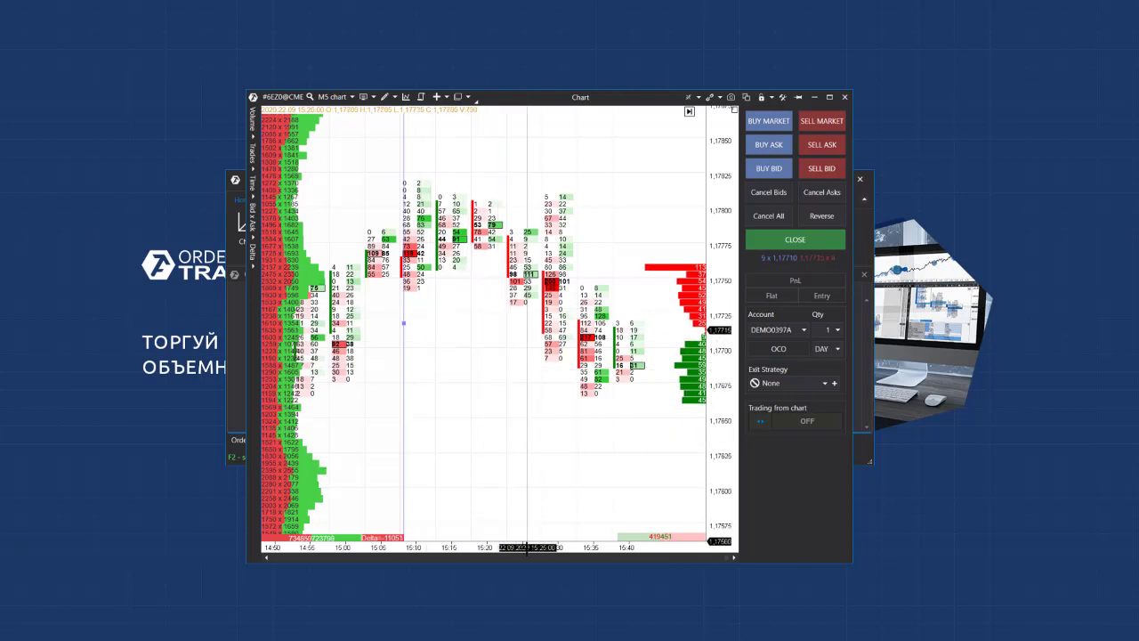
pyautogui.scroll(-3, 514, 320)
pyautogui.scroll(-1, 511, 321)
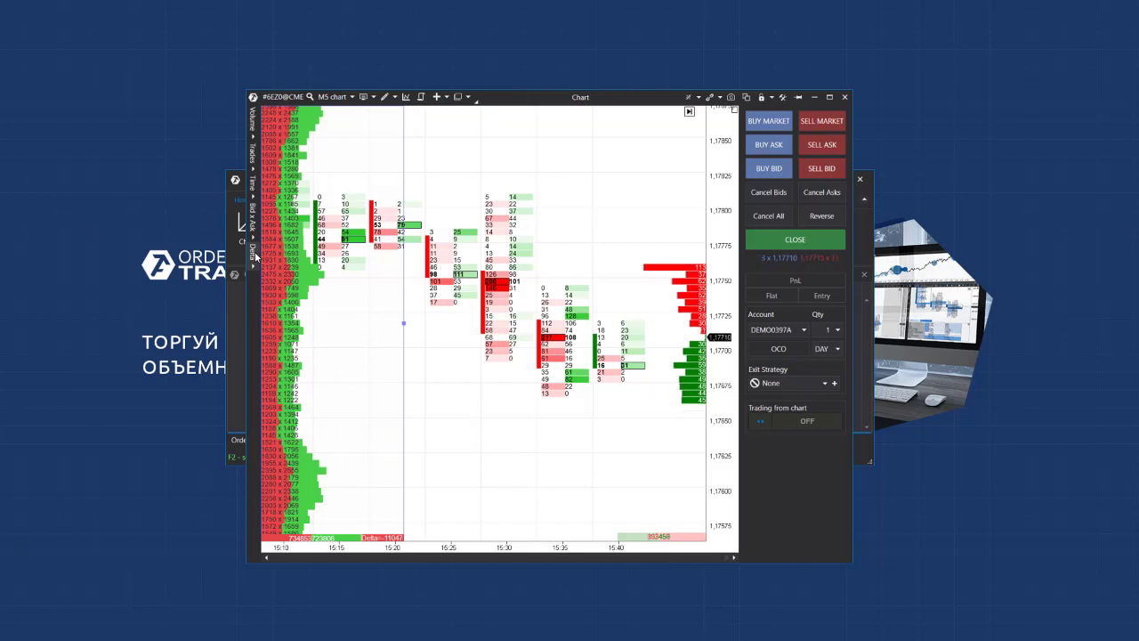
# Show clusters as Delta, then as Delta Profile, and pan back to earlier bars
pyautogui.click(255, 257)
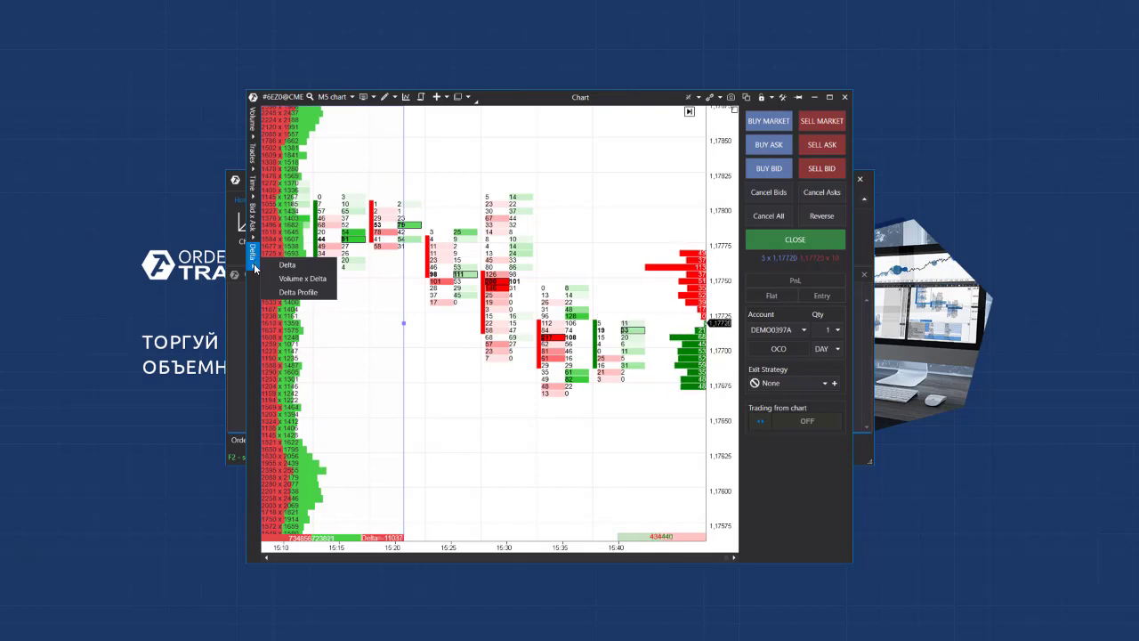
pyautogui.click(322, 265)
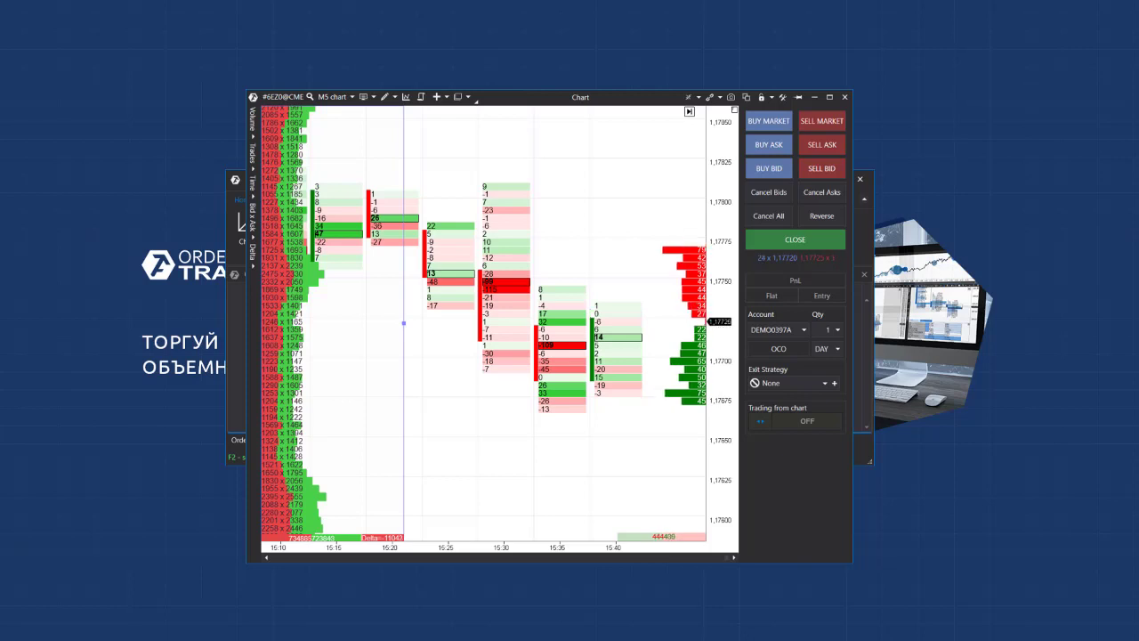
pyautogui.click(253, 252)
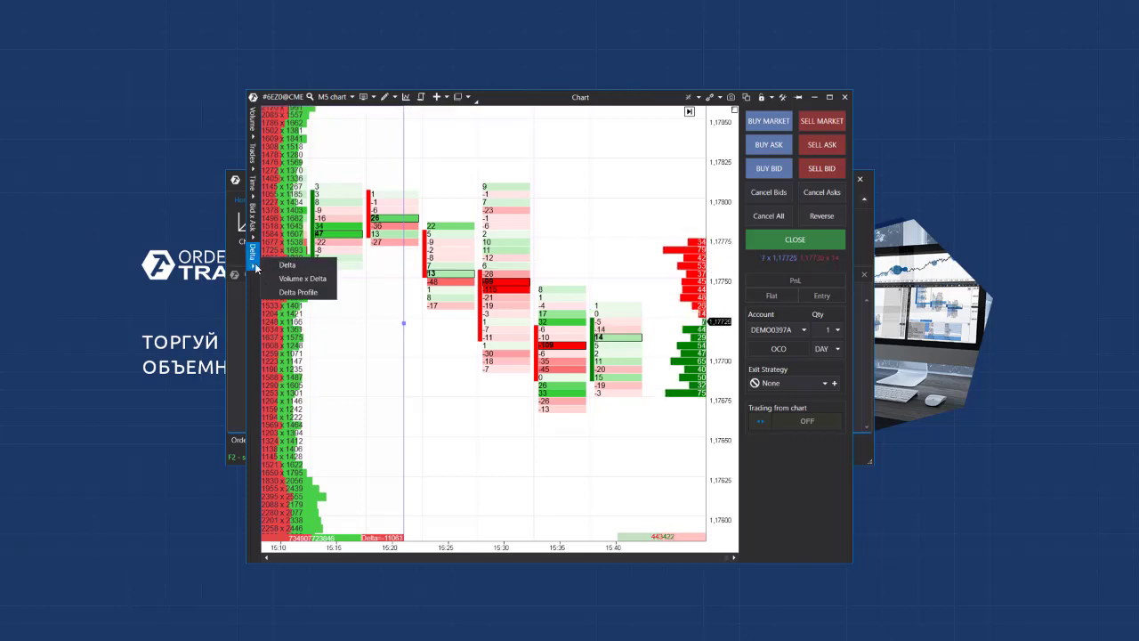
pyautogui.click(307, 293)
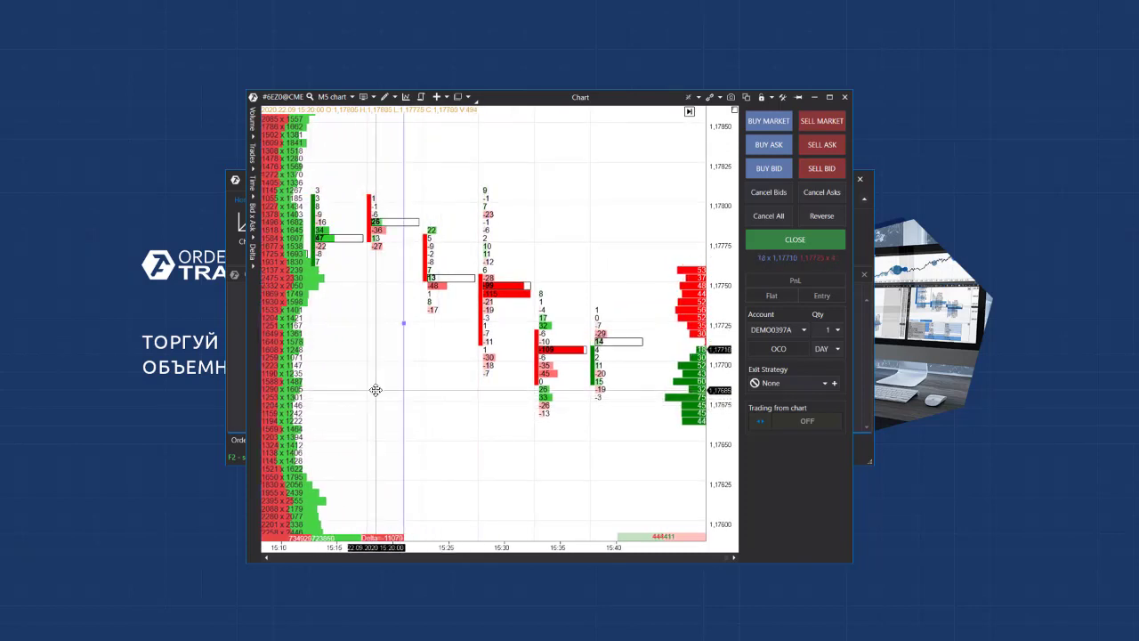
pyautogui.moveTo(377, 386); pyautogui.dragTo(721, 421)
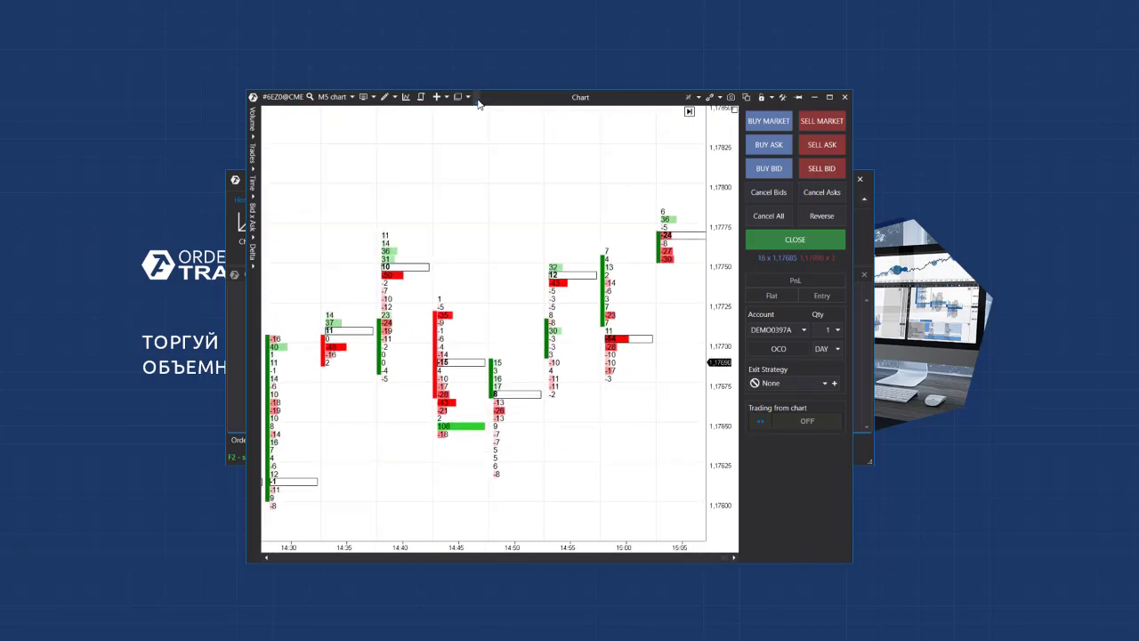
# Open the Indicators window, browse the Bid x Ask,Delta,Volume group, and move it aside
pyautogui.click(408, 97)
pyautogui.moveTo(507, 153); pyautogui.dragTo(503, 13)
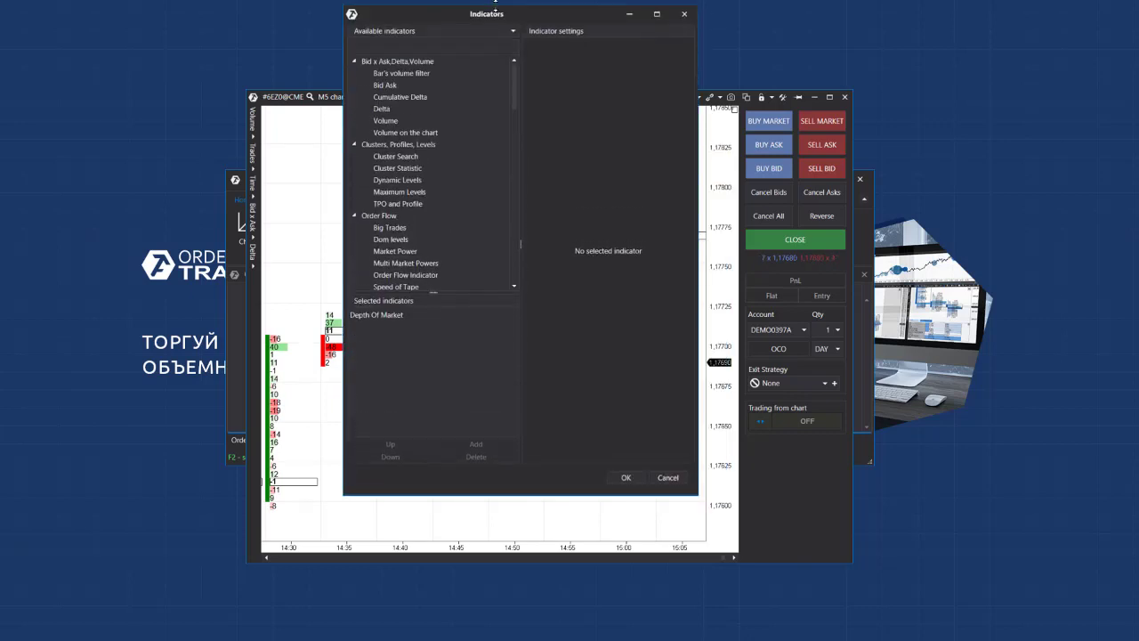
pyautogui.click(367, 58)
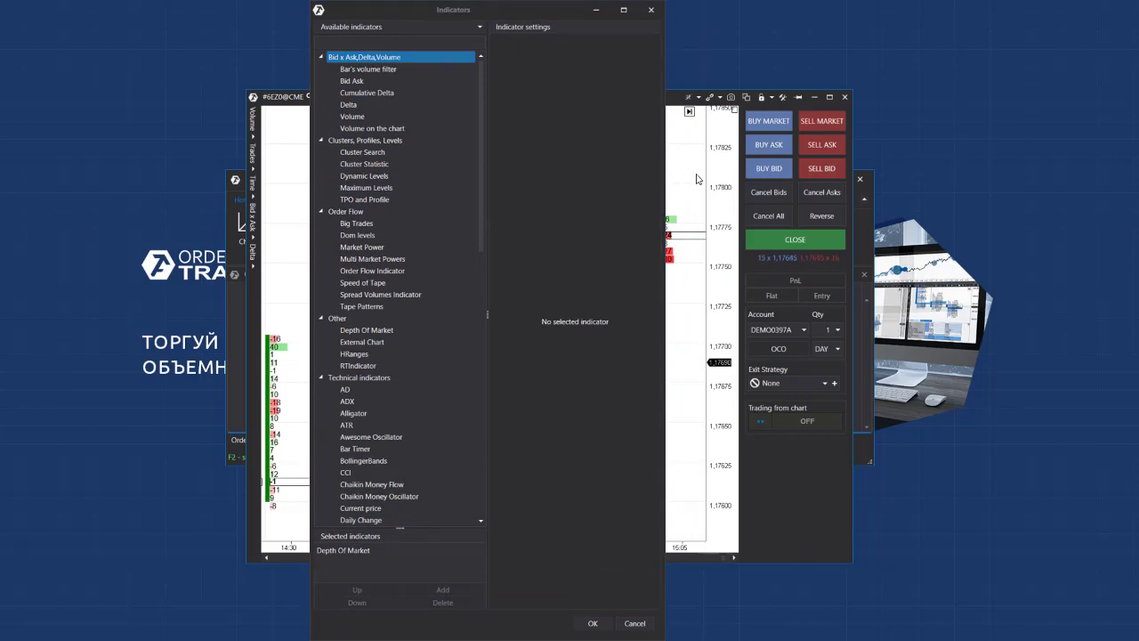
pyautogui.click(369, 92)
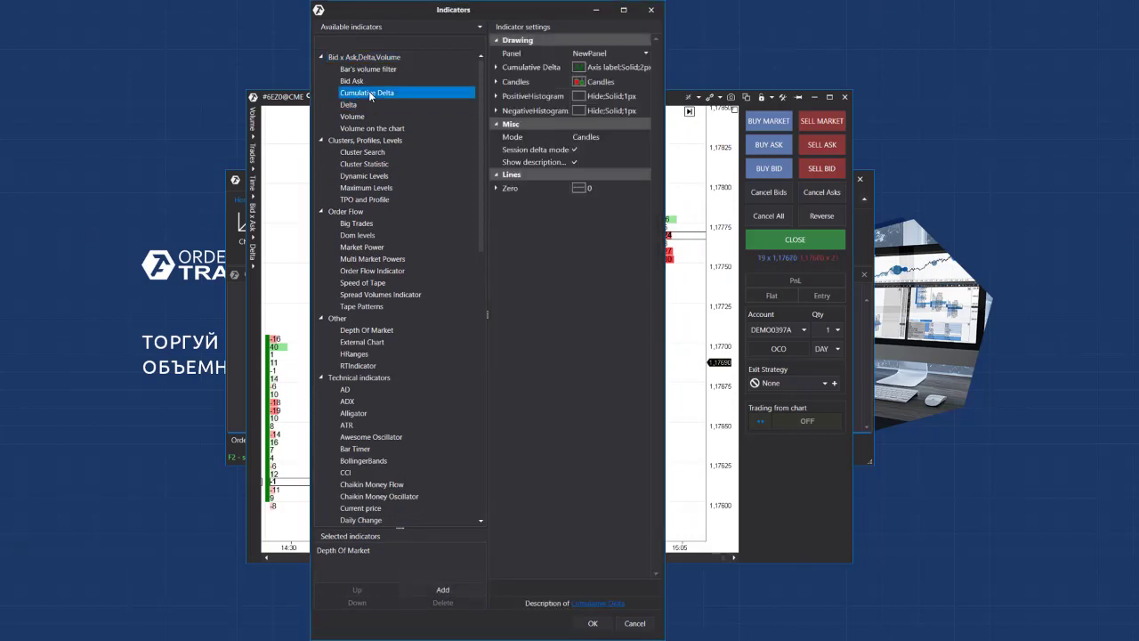
pyautogui.moveTo(402, 24); pyautogui.dragTo(822, 68)
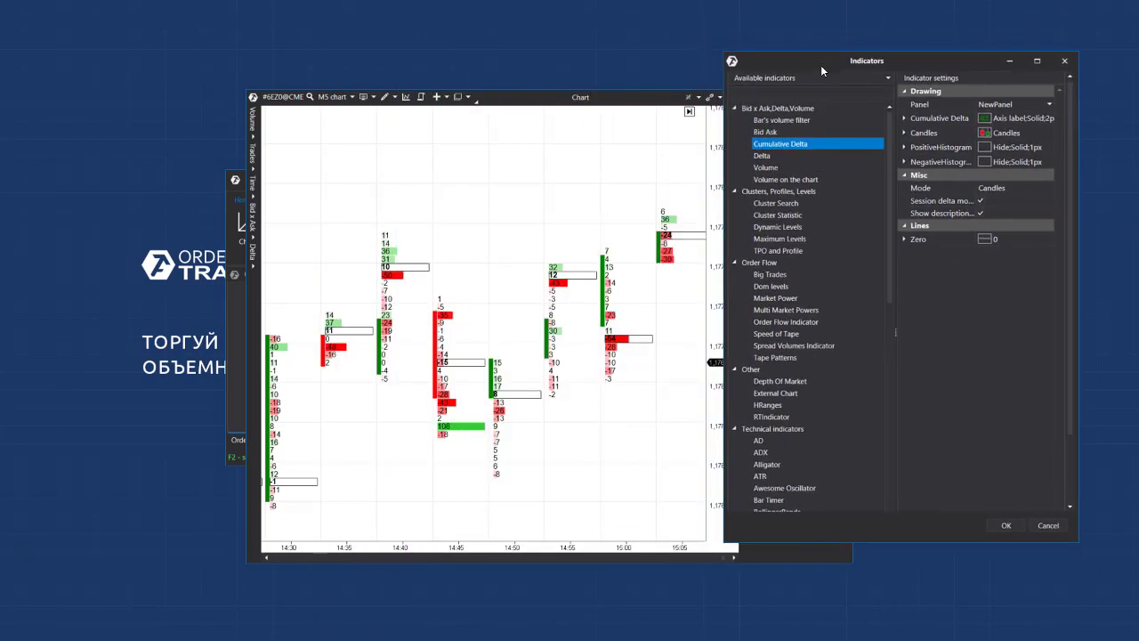
# Add Delta, Cumulative Delta and Volume panels beneath the chart
pyautogui.doubleClick(763, 156)
pyautogui.scroll(-1, 773, 133)
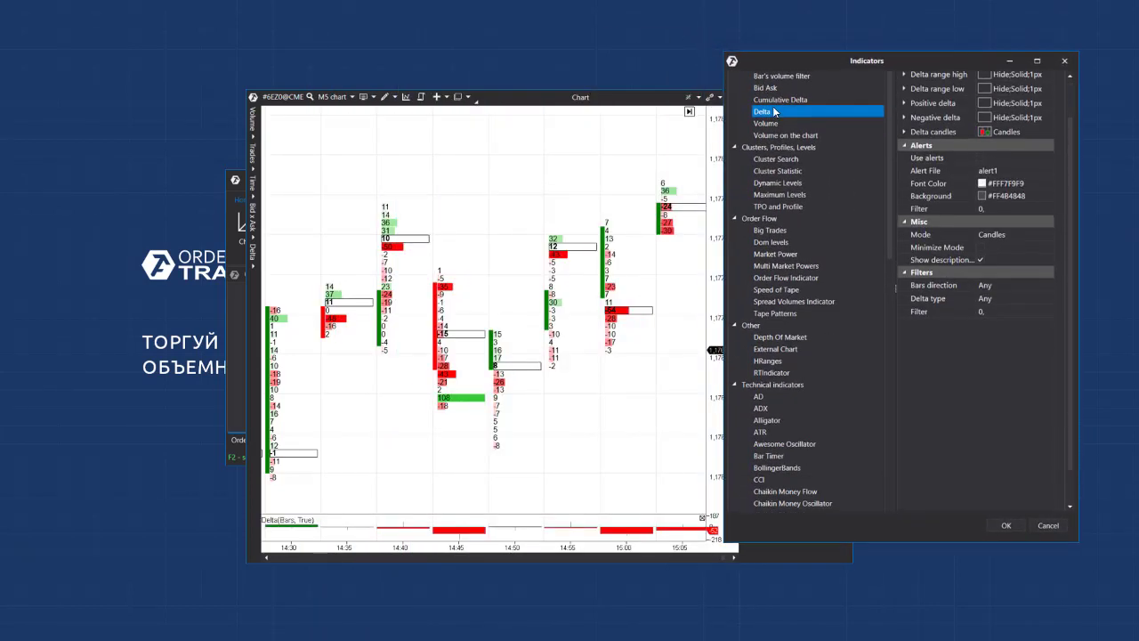
pyautogui.scroll(-1, 775, 111)
pyautogui.scroll(2, 782, 175)
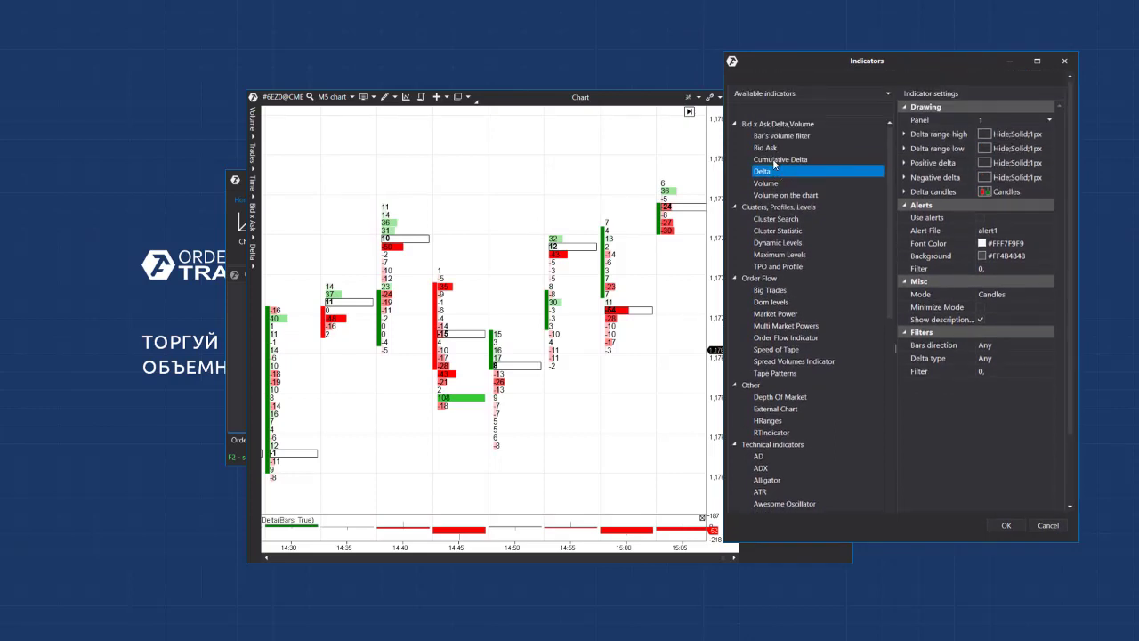
pyautogui.doubleClick(775, 161)
pyautogui.scroll(1, 775, 178)
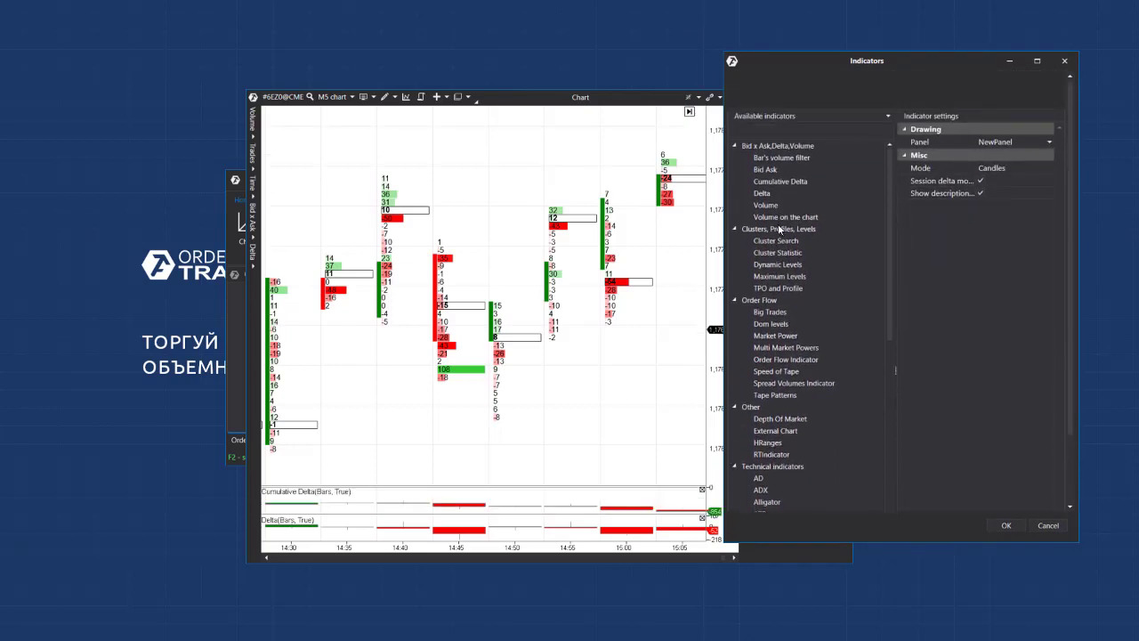
pyautogui.scroll(-3, 779, 187)
pyautogui.scroll(3, 776, 196)
pyautogui.click(780, 217)
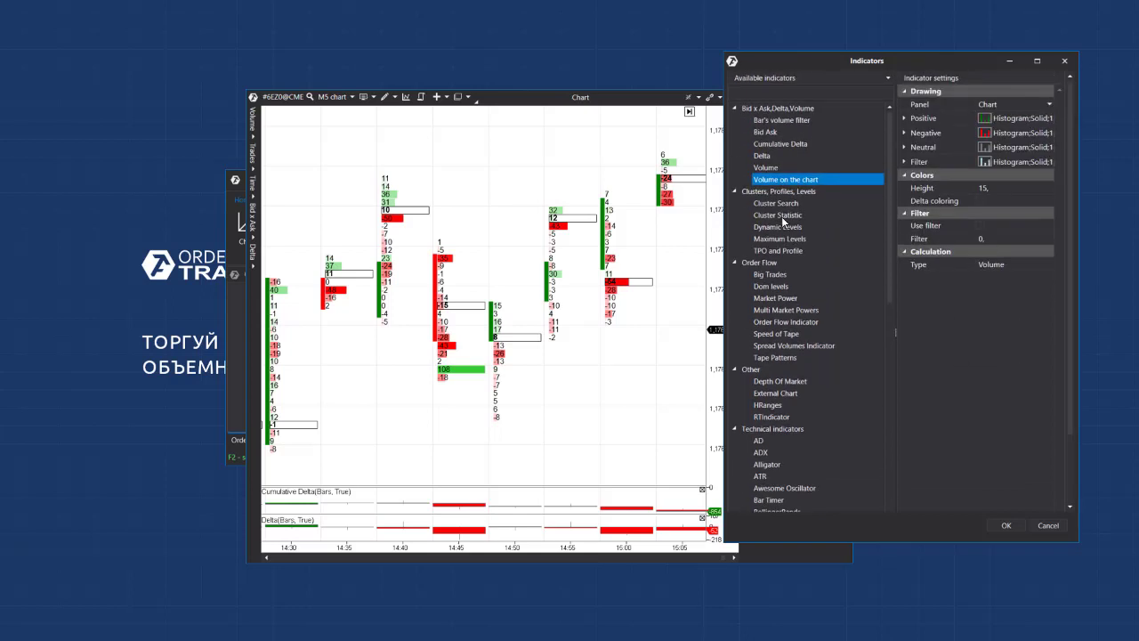
pyautogui.doubleClick(773, 168)
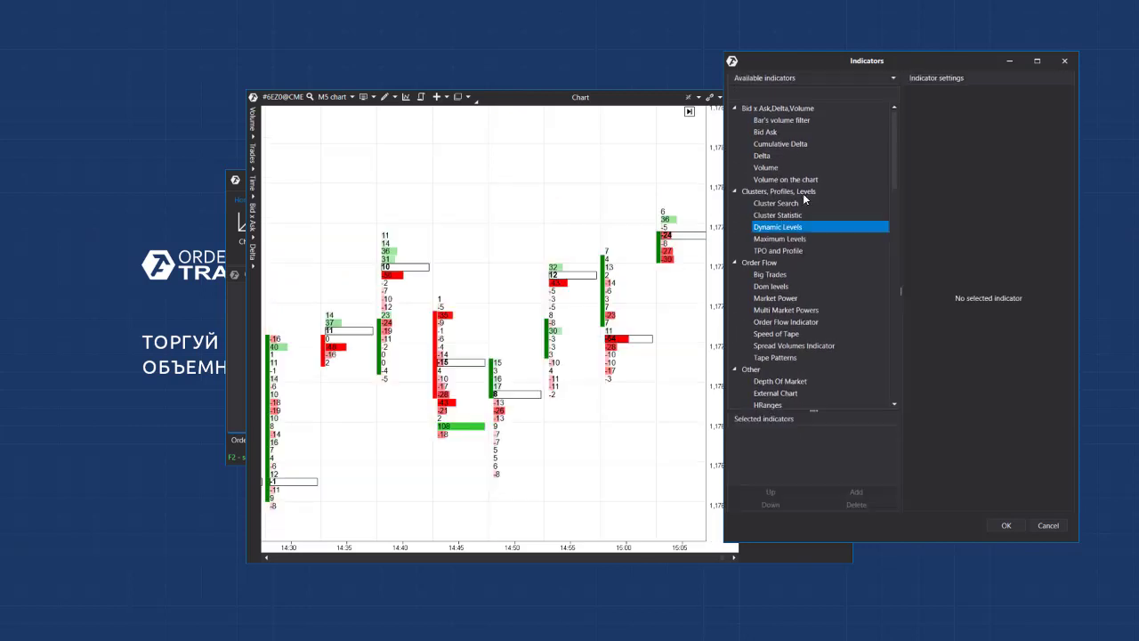
# Add the Cluster Search indicator with a minimum value of 50
pyautogui.doubleClick(792, 205)
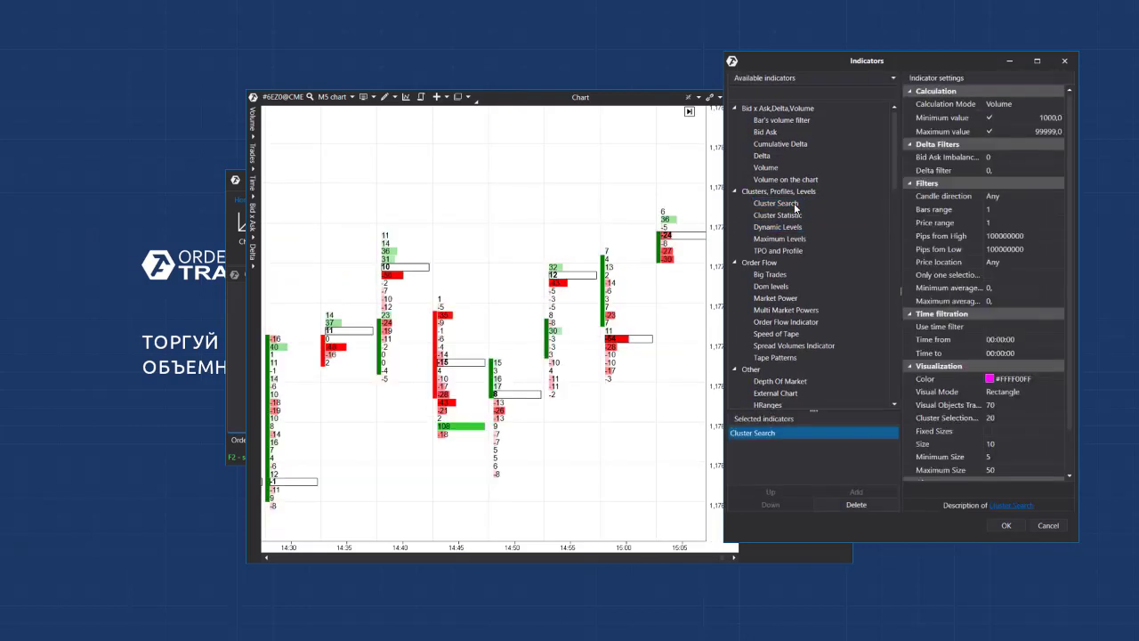
pyautogui.click(1050, 117)
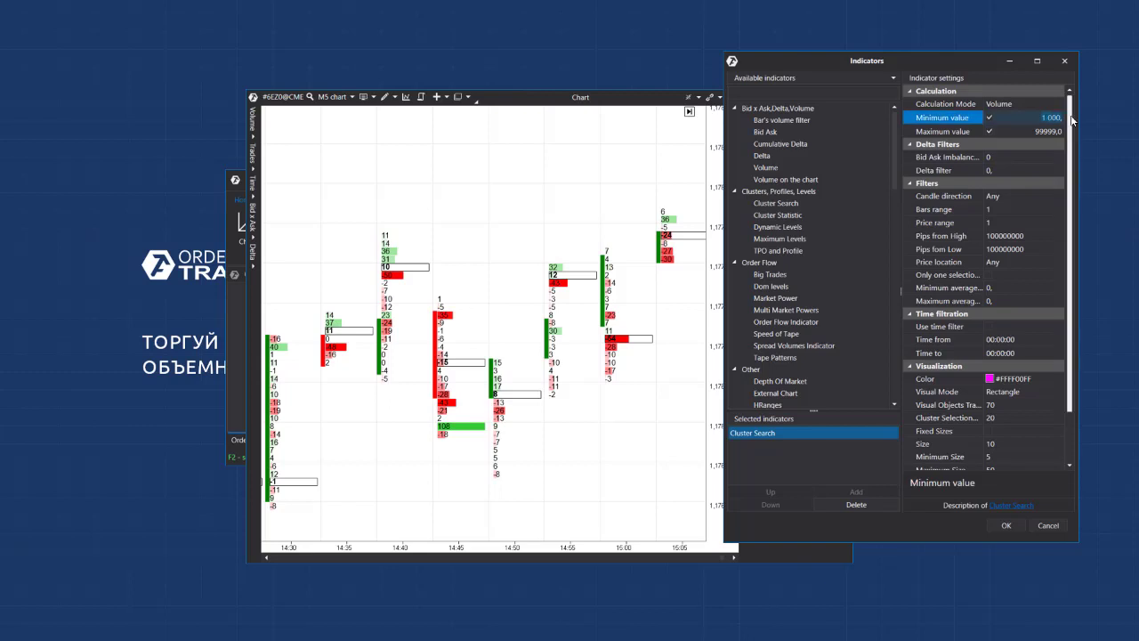
pyautogui.write('50')
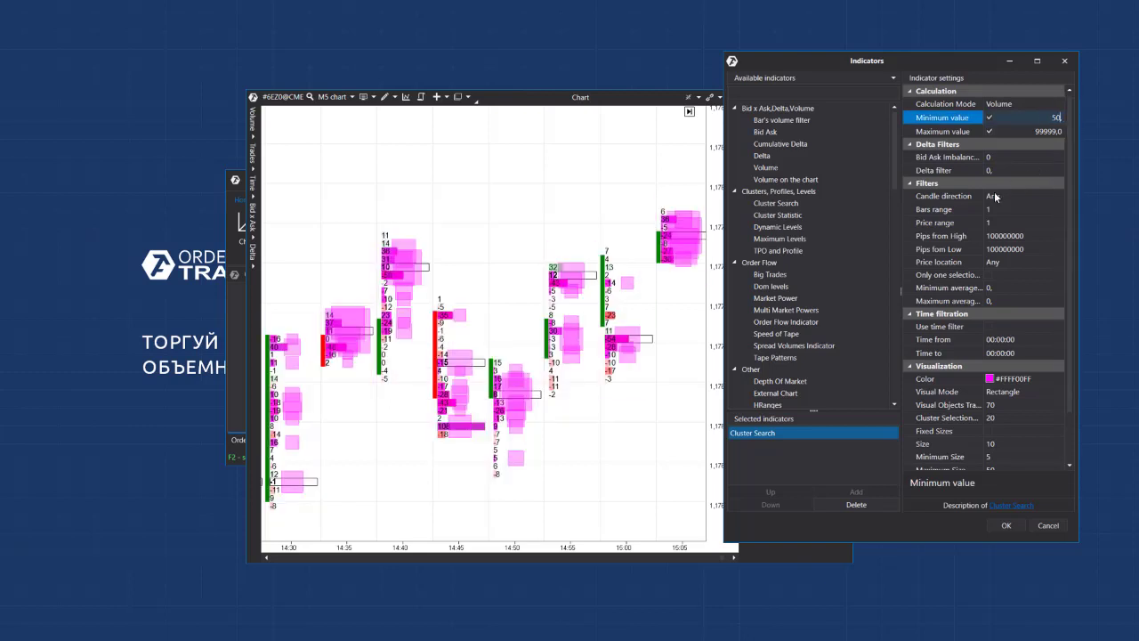
# Add the Cluster Statistic, Dynamic Levels, and TPO and Profile indicators
pyautogui.doubleClick(774, 219)
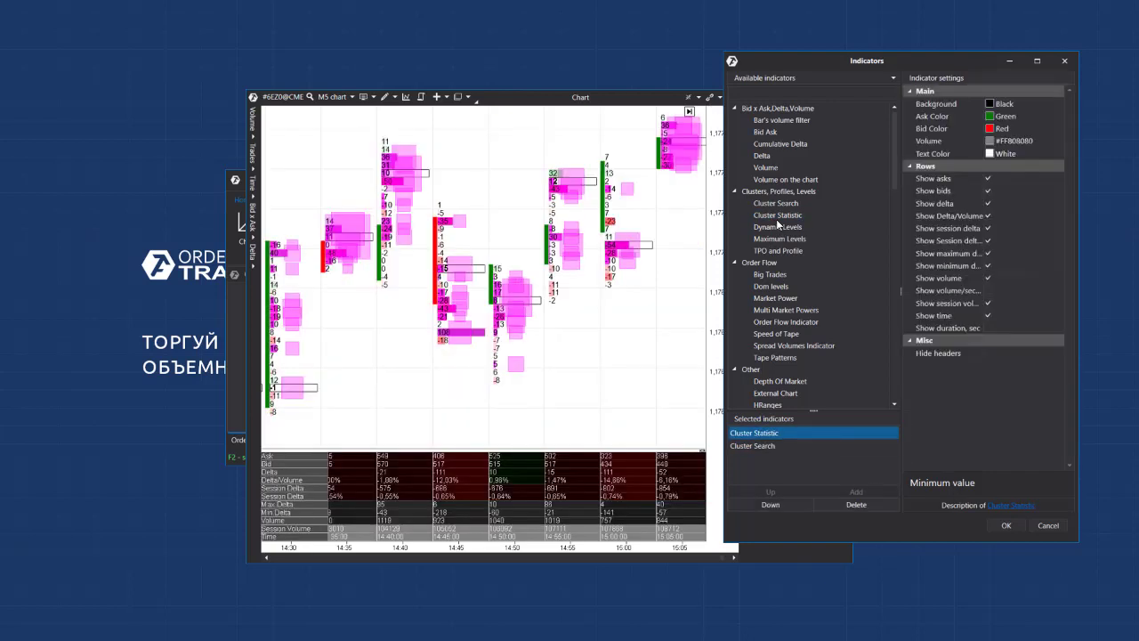
pyautogui.click(779, 228)
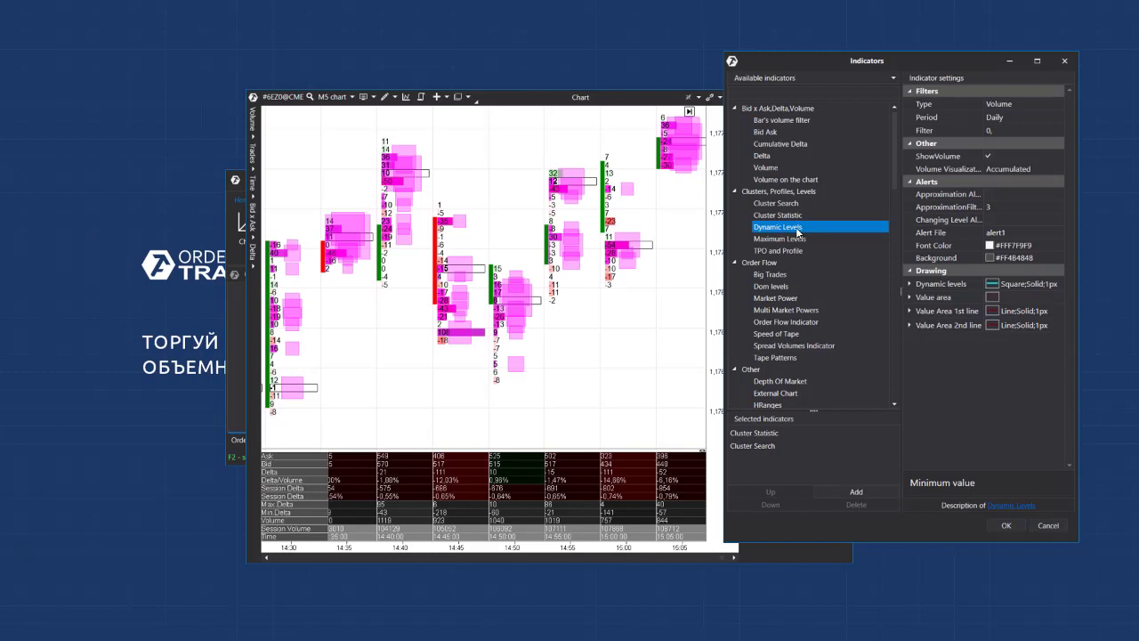
pyautogui.doubleClick(792, 231)
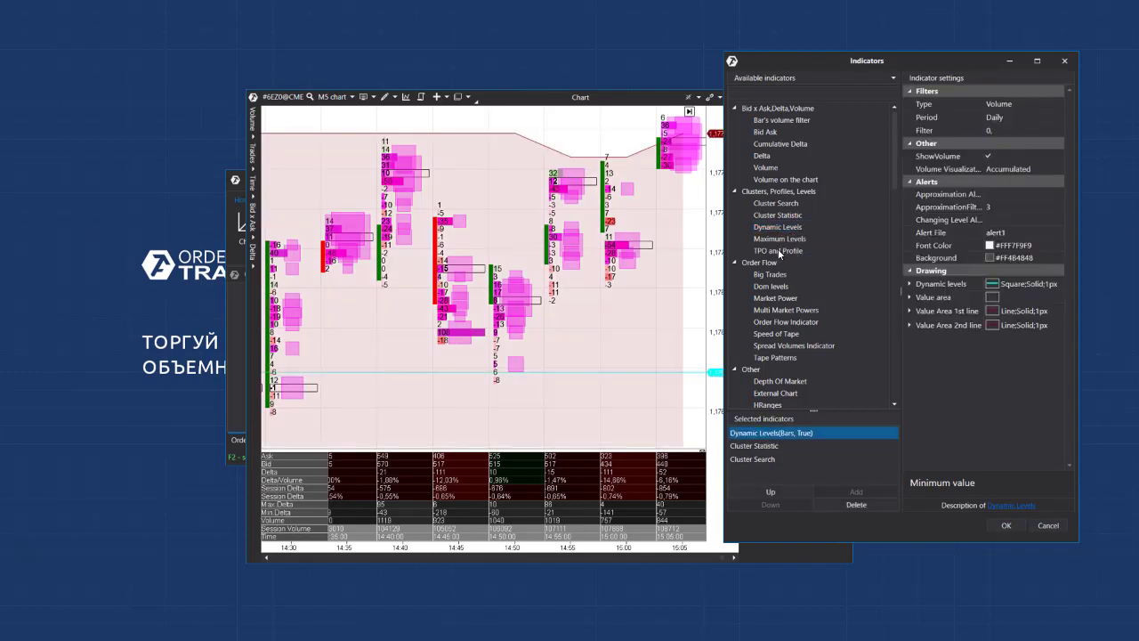
pyautogui.click(780, 252)
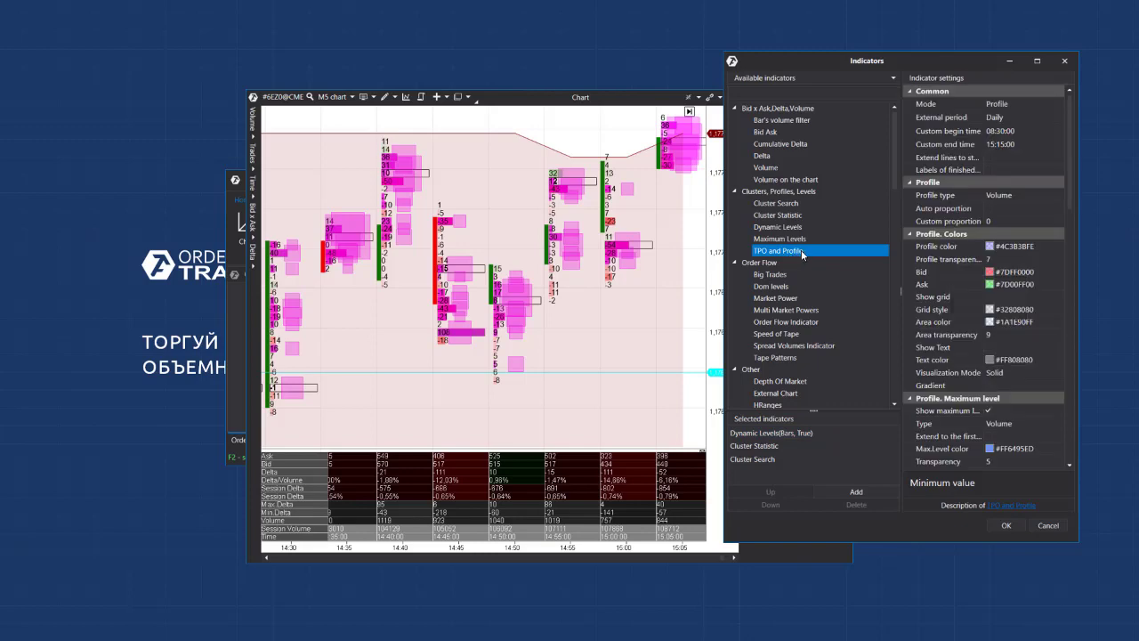
pyautogui.doubleClick(801, 252)
# Remove the added indicators and add Big Trades, editing its minimum volume
pyautogui.click(851, 503)
pyautogui.click(851, 503)
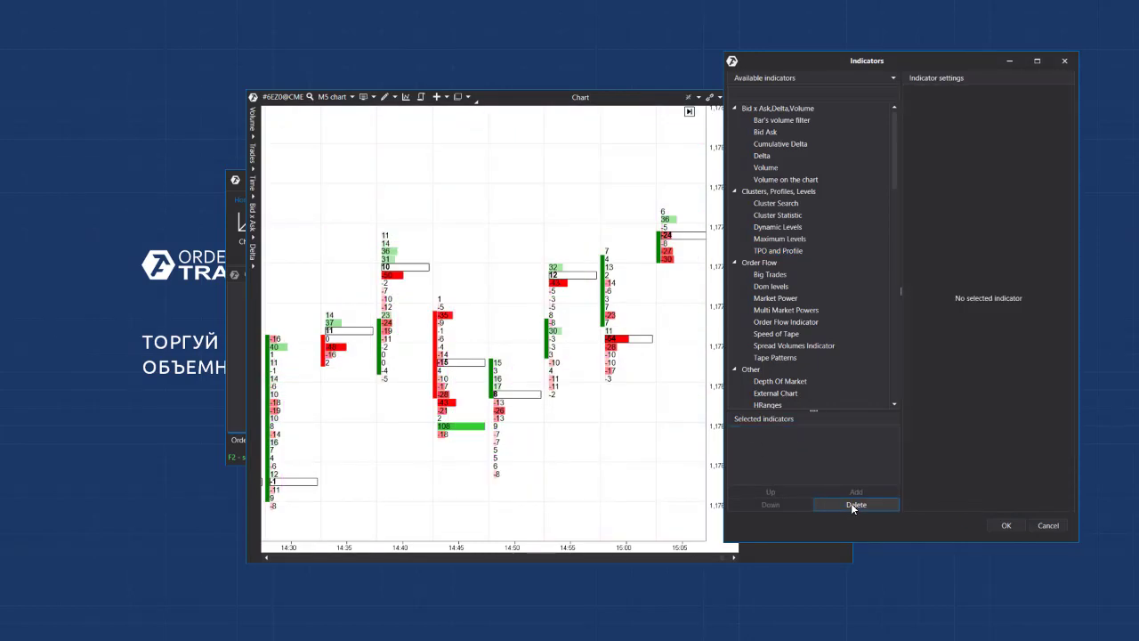
pyautogui.click(774, 275)
pyautogui.scroll(-1, 774, 276)
pyautogui.doubleClick(776, 241)
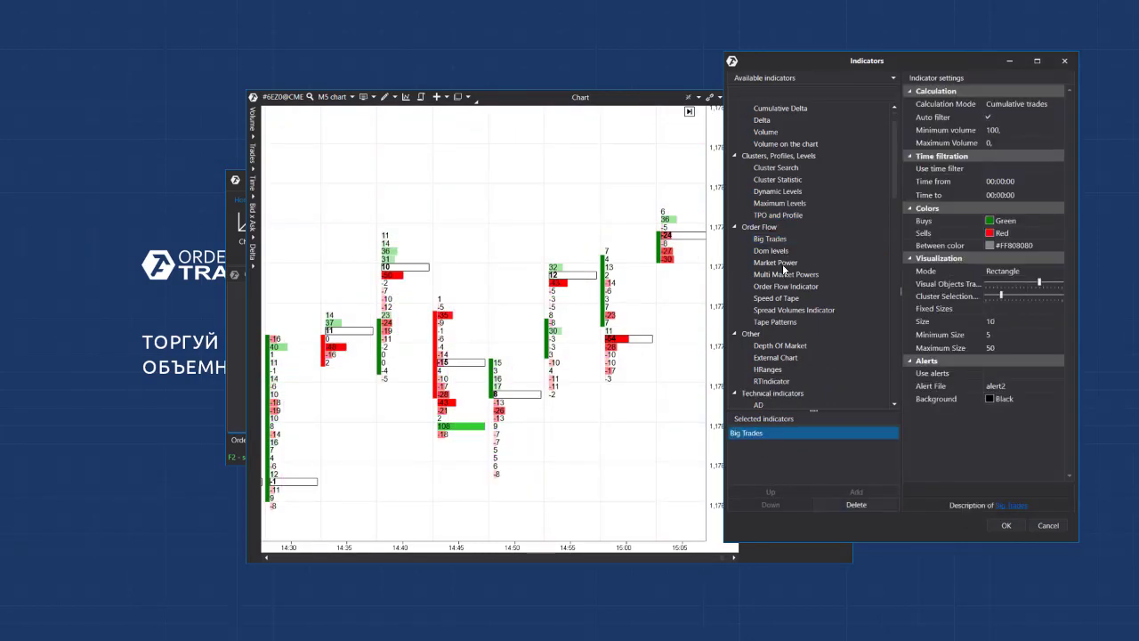
pyautogui.click(999, 131)
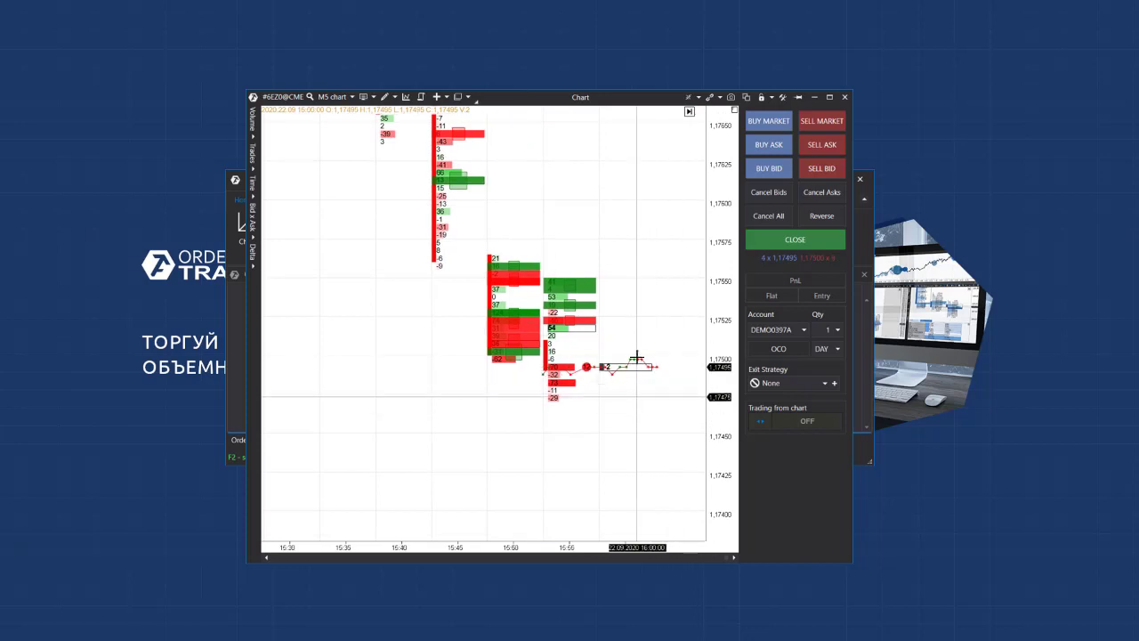
# Set the Dom Levels Min. volume filter to 1 and add Depth Of Market
pyautogui.rightClick(657, 199)
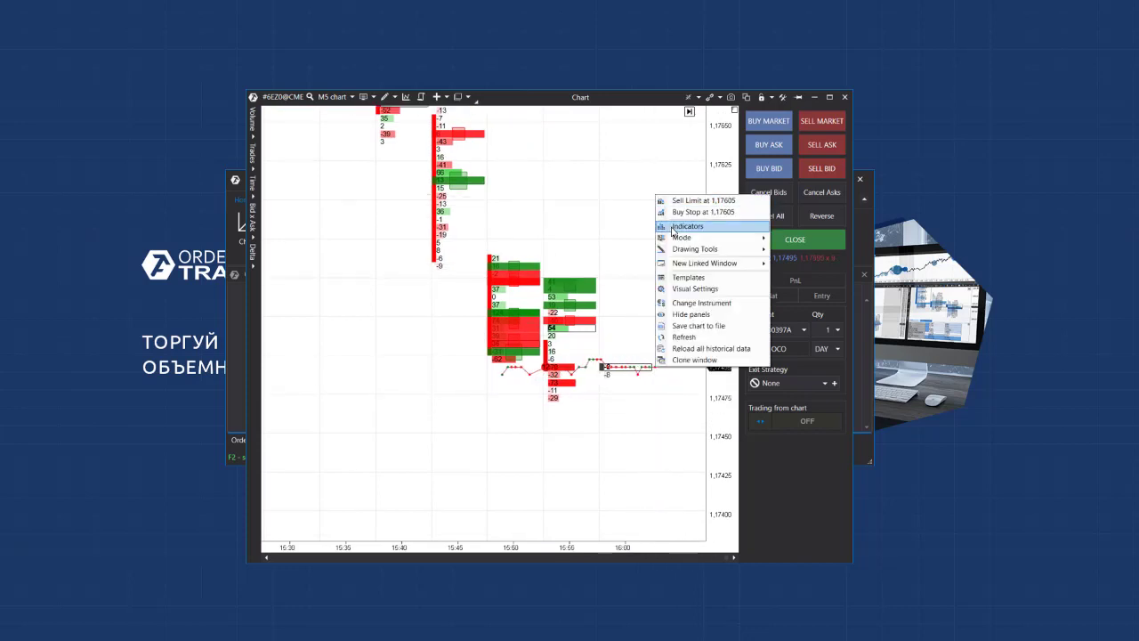
pyautogui.click(676, 228)
pyautogui.moveTo(628, 156); pyautogui.dragTo(949, 113)
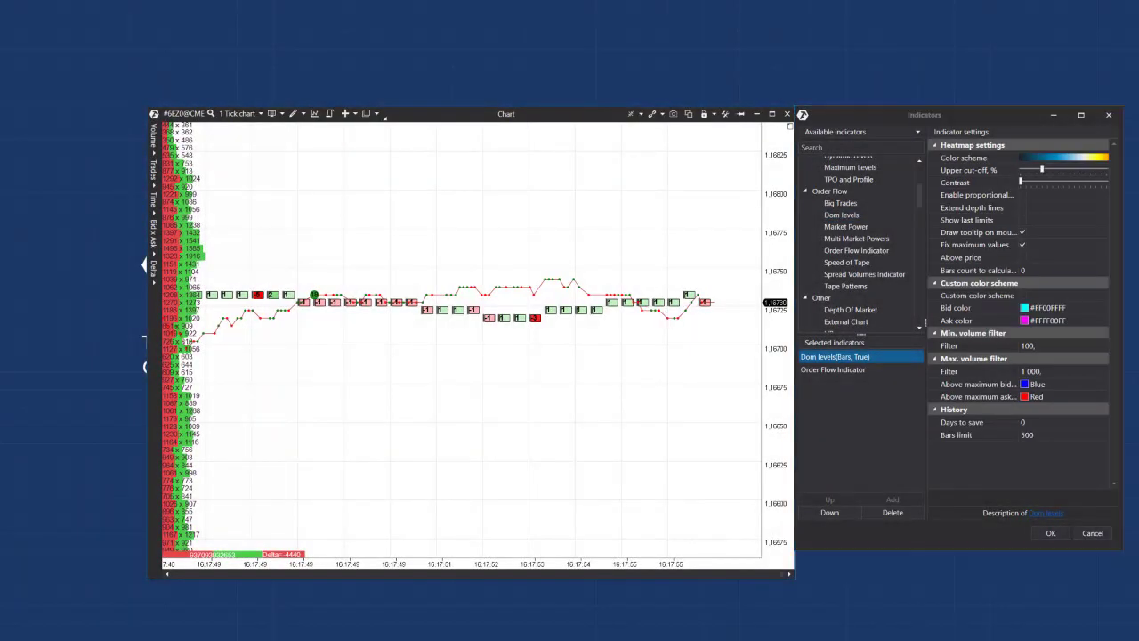
pyautogui.click(990, 347)
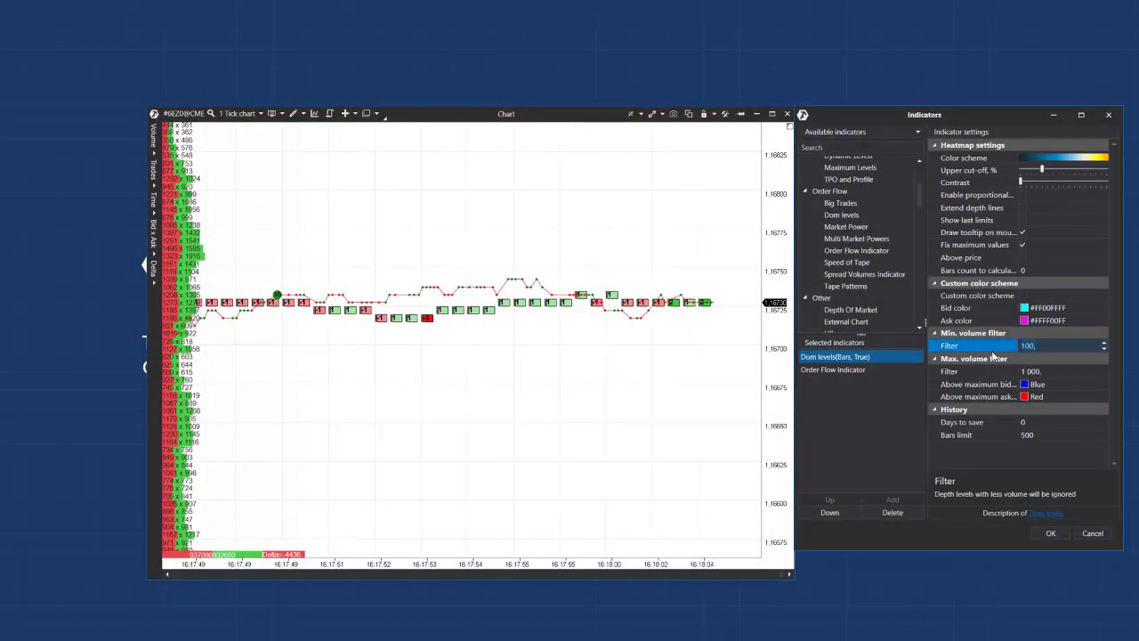
pyautogui.write('1')
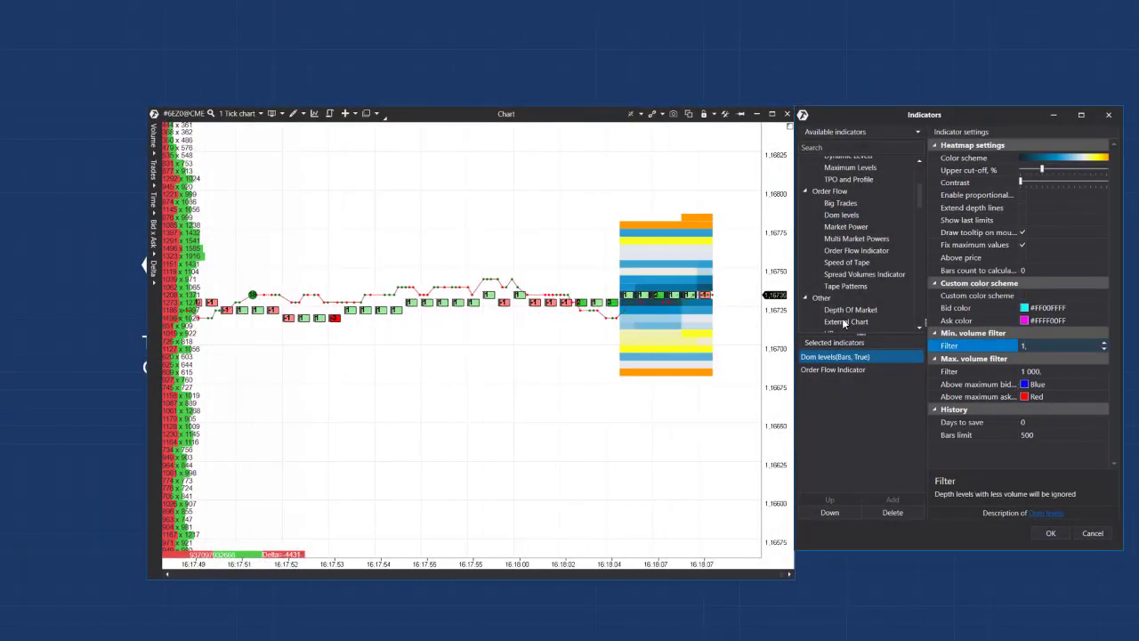
pyautogui.doubleClick(843, 310)
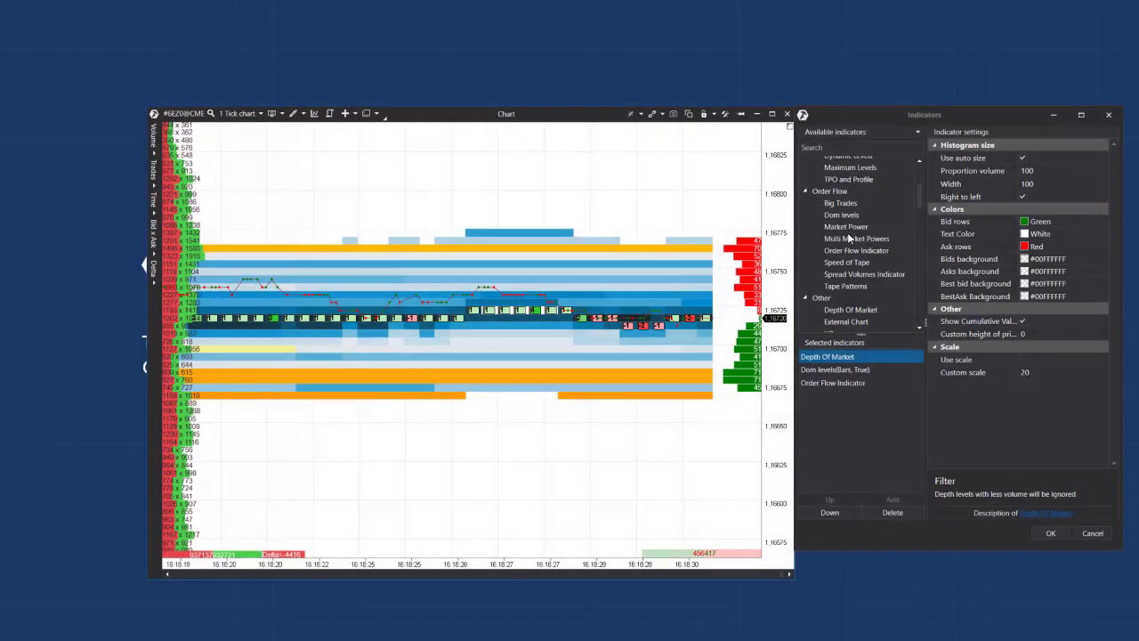
# Add the Market Power, Multi Market Powers and Speed of Tape Order Flow indicators
pyautogui.doubleClick(846, 227)
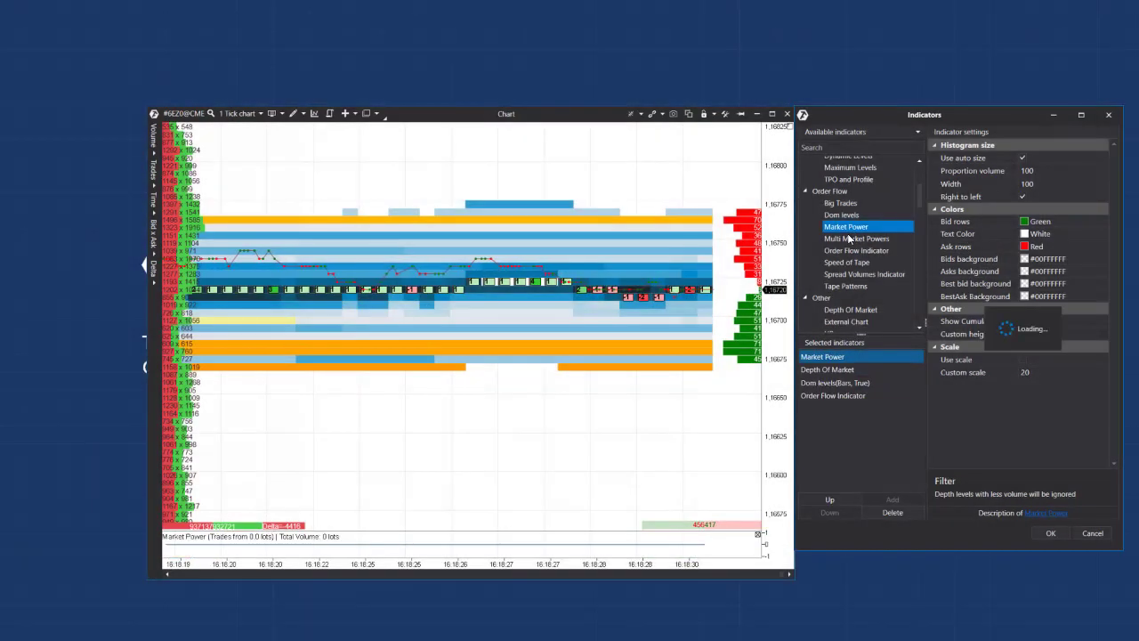
pyautogui.doubleClick(852, 239)
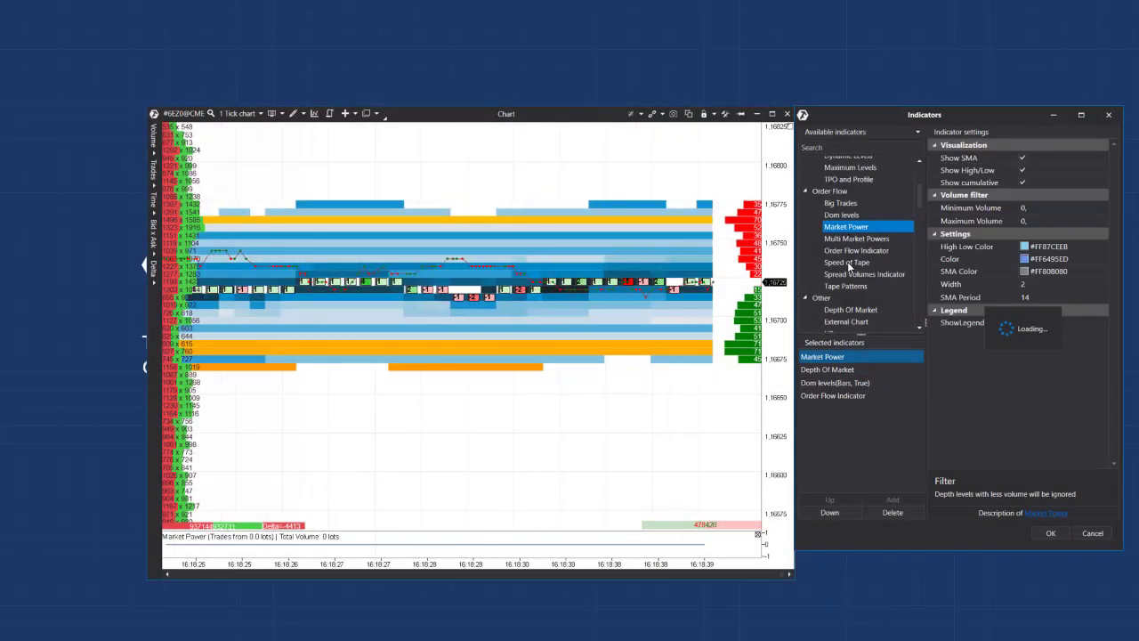
pyautogui.click(850, 264)
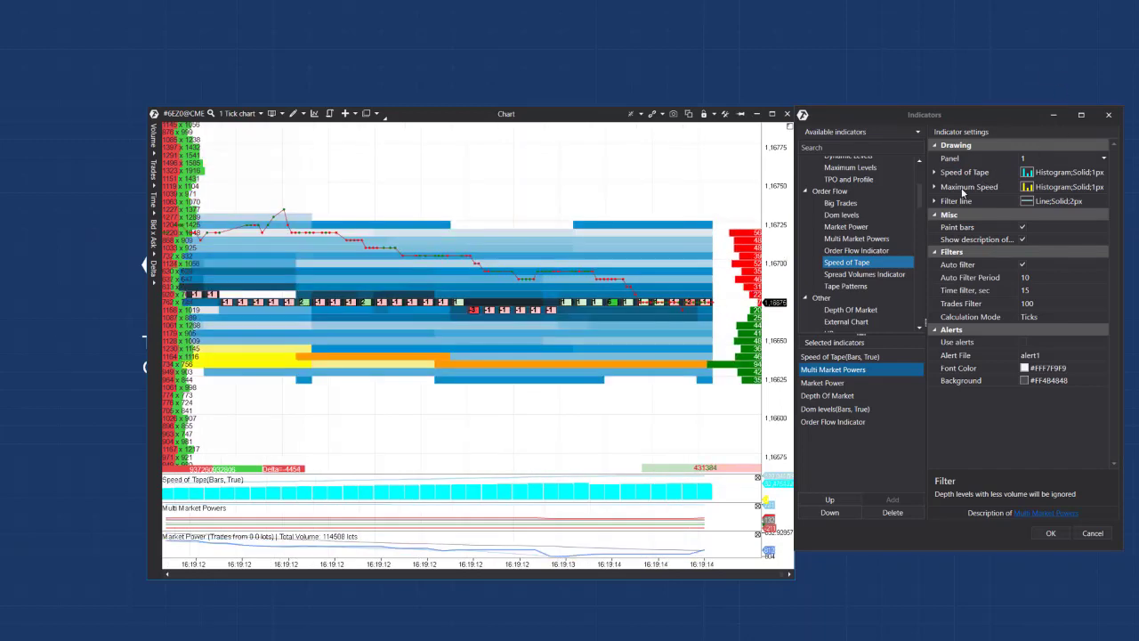
# Delete Market Power and Multi Market Powers, then browse External Chart (Hourly), HRanges and RTIndicator settings
pyautogui.moveTo(920, 191); pyautogui.dragTo(919, 233)
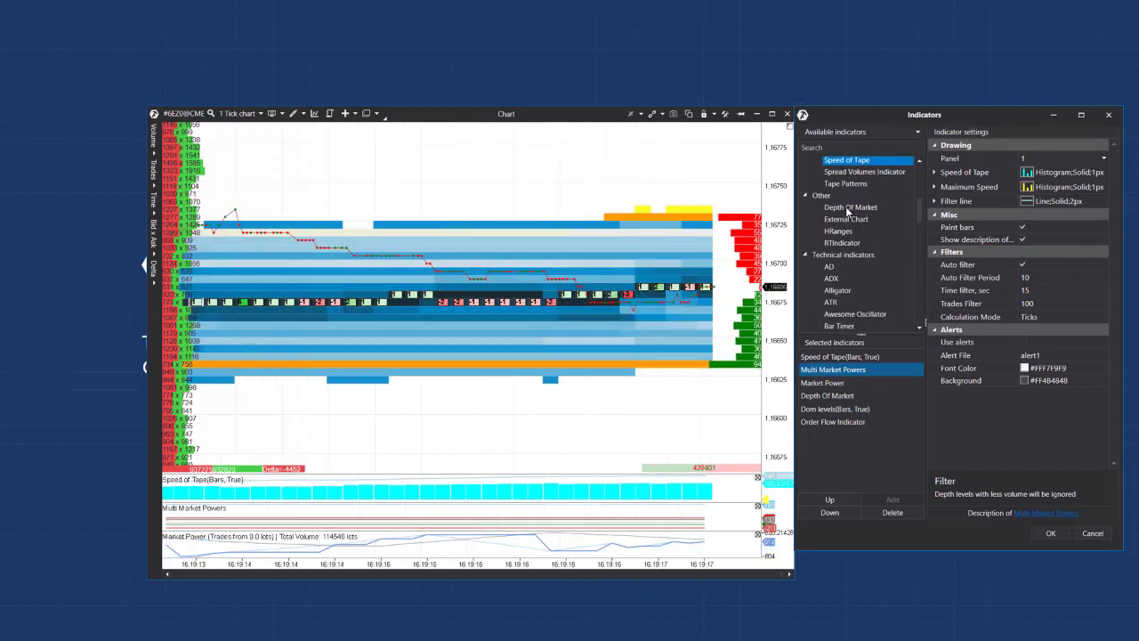
pyautogui.click(892, 512)
pyautogui.click(893, 512)
pyautogui.click(845, 219)
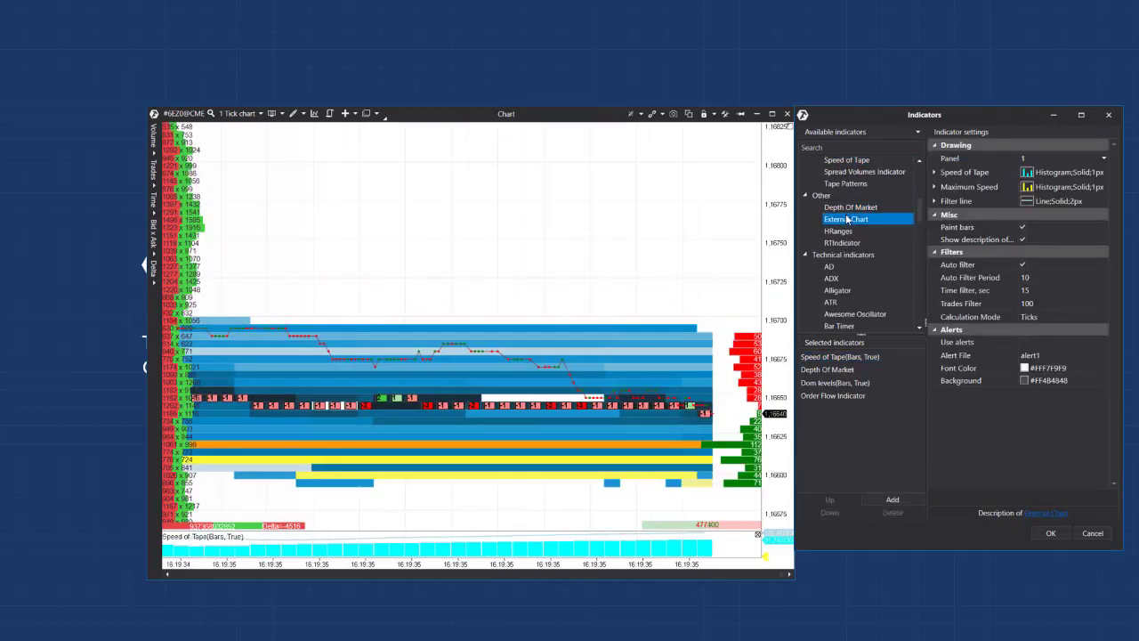
pyautogui.click(1058, 158)
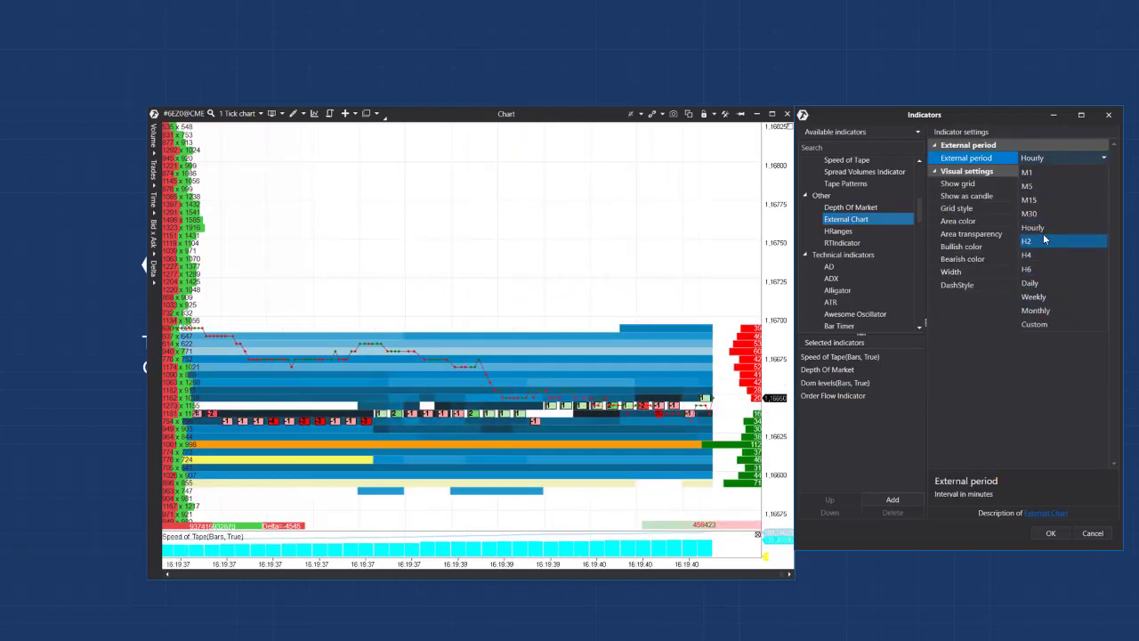
pyautogui.click(1030, 169)
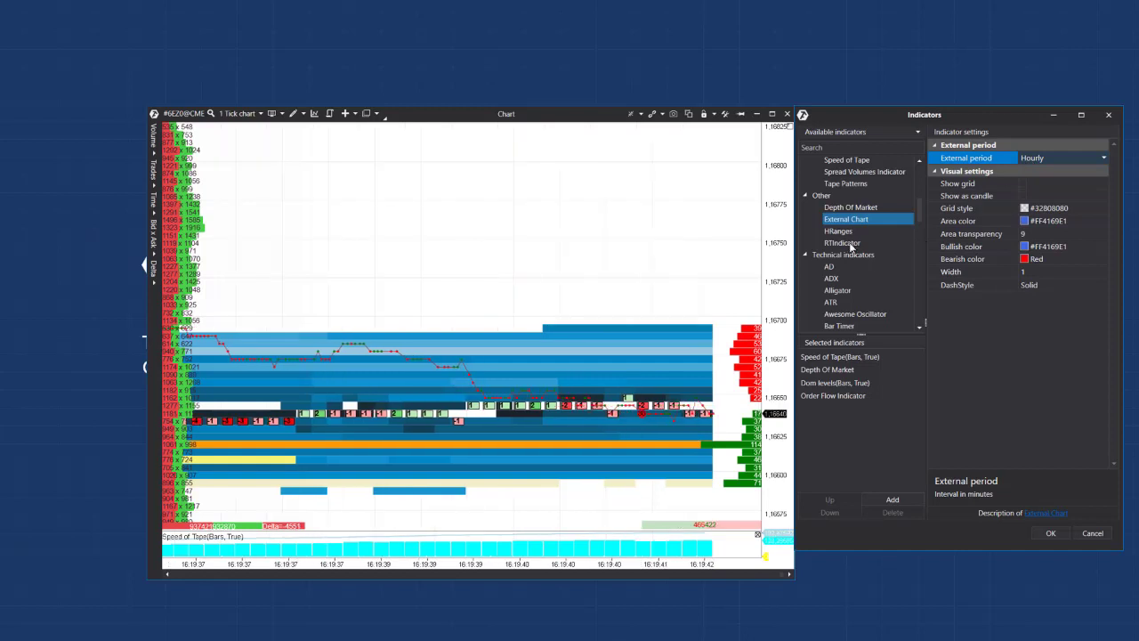
pyautogui.click(841, 231)
pyautogui.click(848, 243)
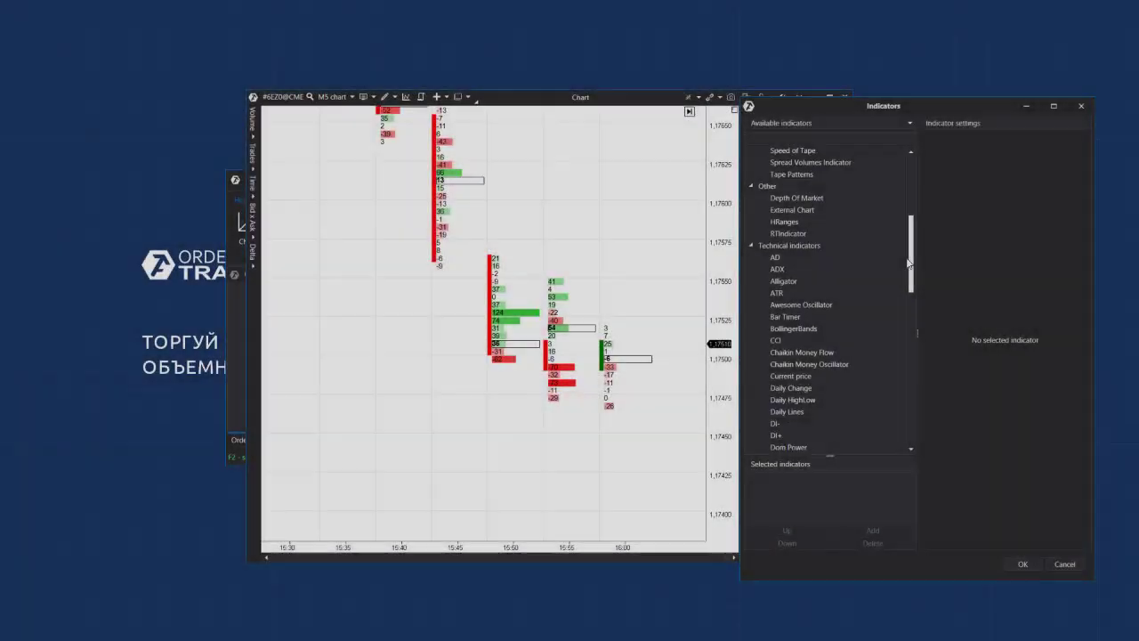
pyautogui.scroll(-5, 909, 281)
pyautogui.click(784, 186)
pyautogui.click(778, 198)
pyautogui.click(793, 212)
pyautogui.click(795, 233)
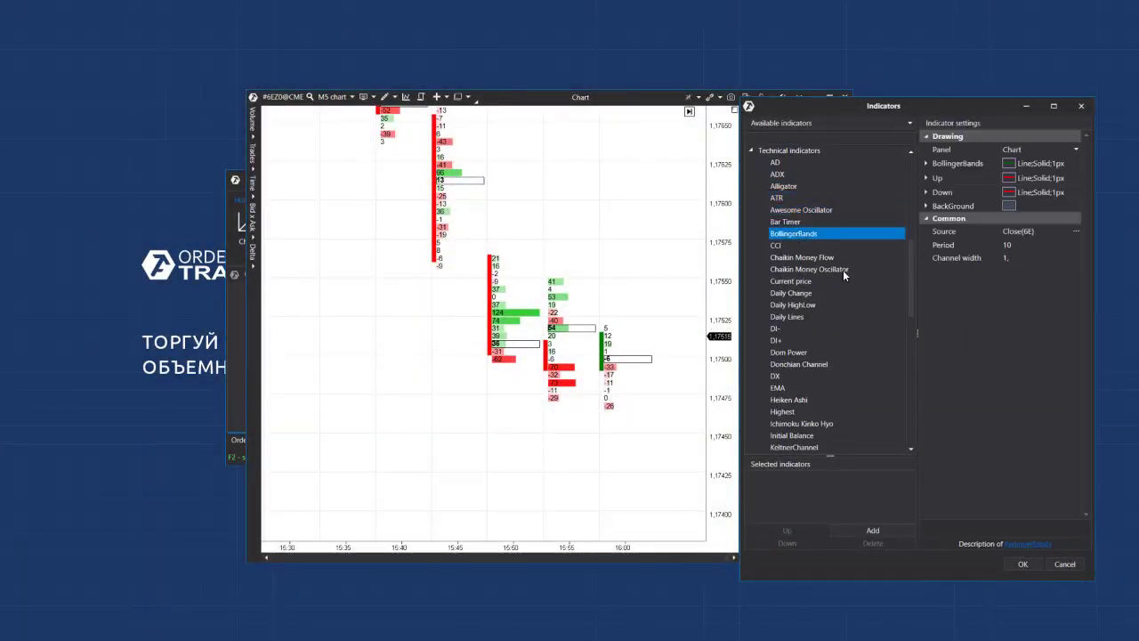
pyautogui.click(795, 256)
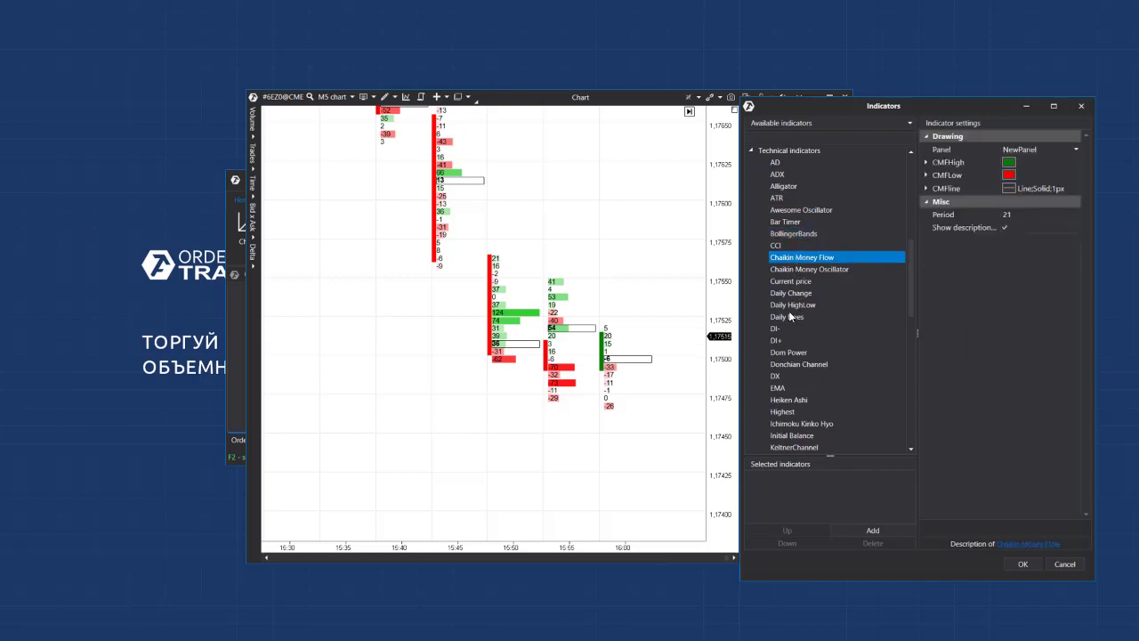
pyautogui.click(787, 317)
pyautogui.click(781, 354)
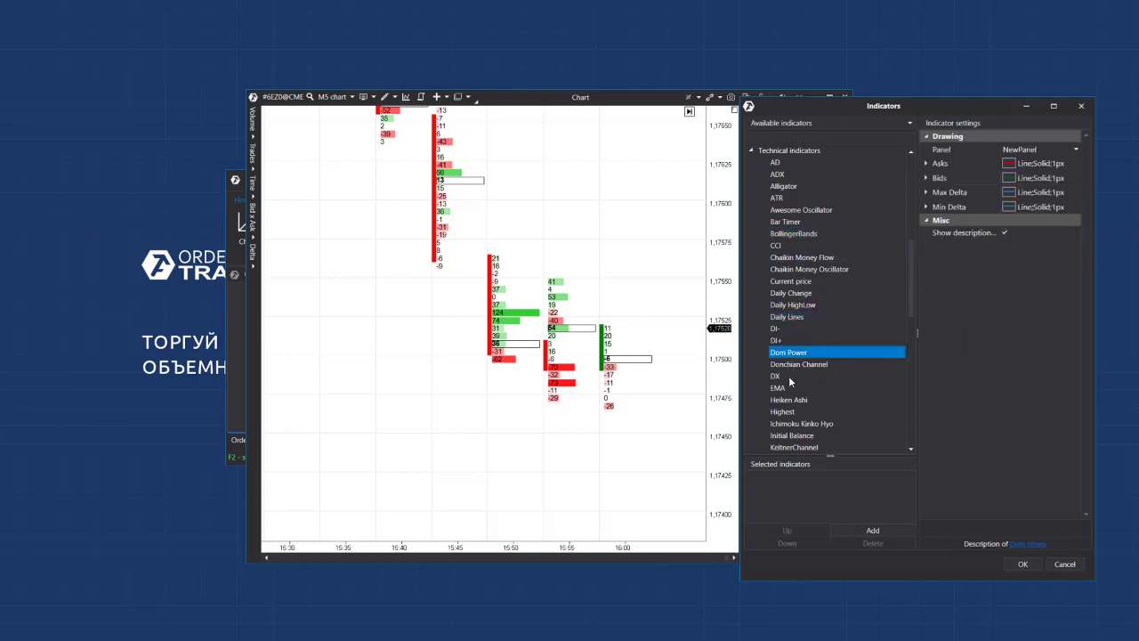
pyautogui.click(786, 400)
pyautogui.click(780, 388)
pyautogui.scroll(-5, 806, 338)
pyautogui.scroll(-1, 822, 263)
pyautogui.click(795, 340)
pyautogui.click(799, 292)
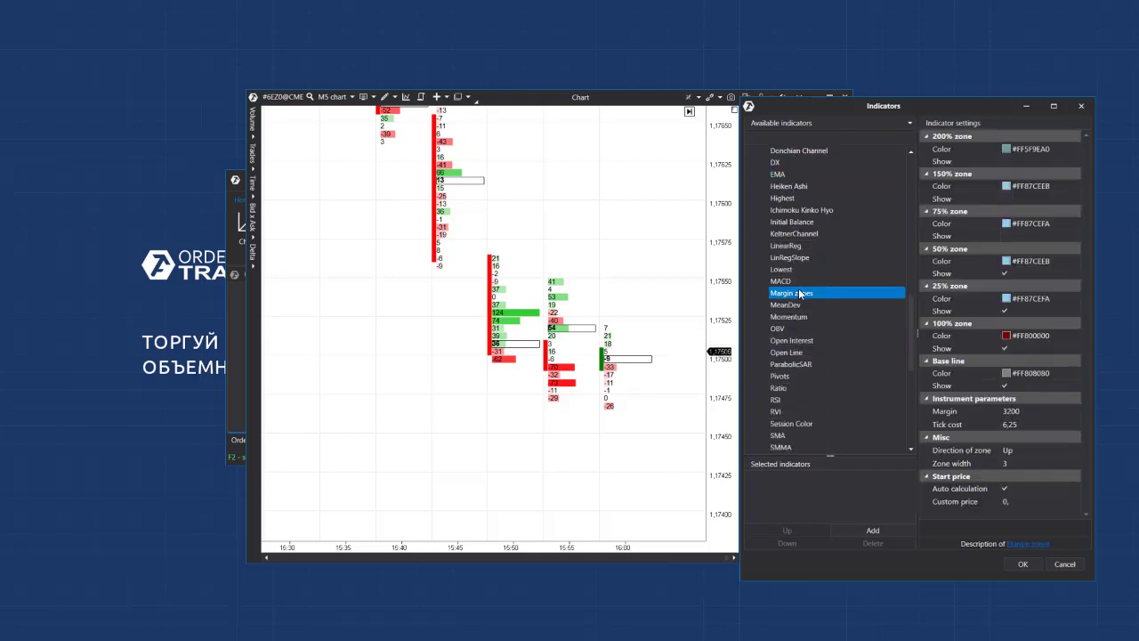
pyautogui.scroll(-3, 798, 288)
pyautogui.click(790, 319)
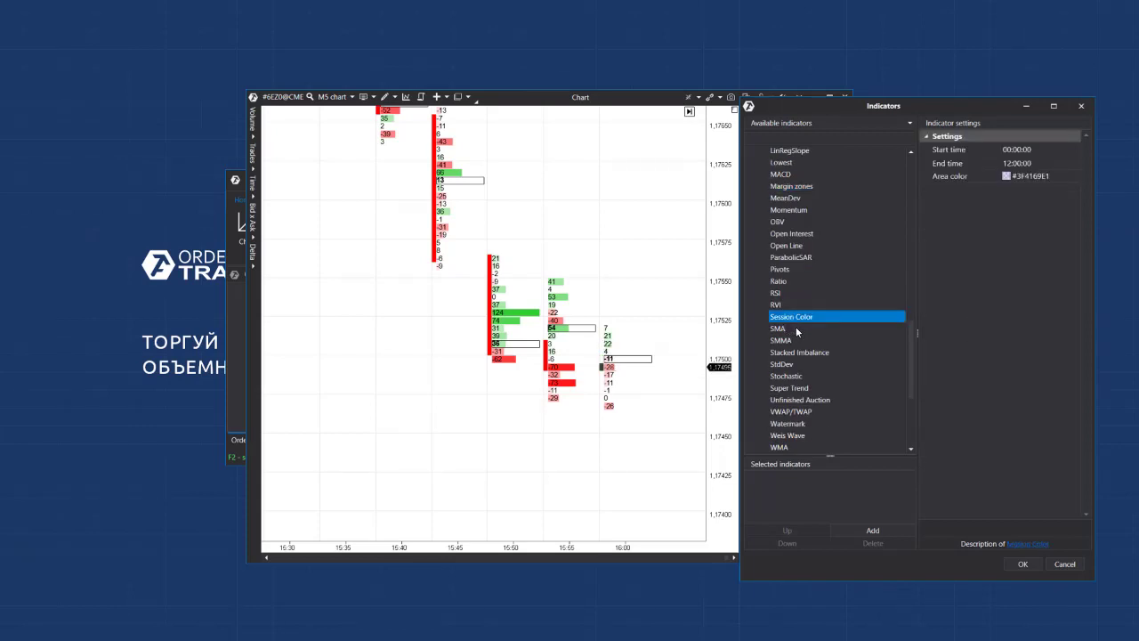
pyautogui.click(795, 353)
pyautogui.click(796, 389)
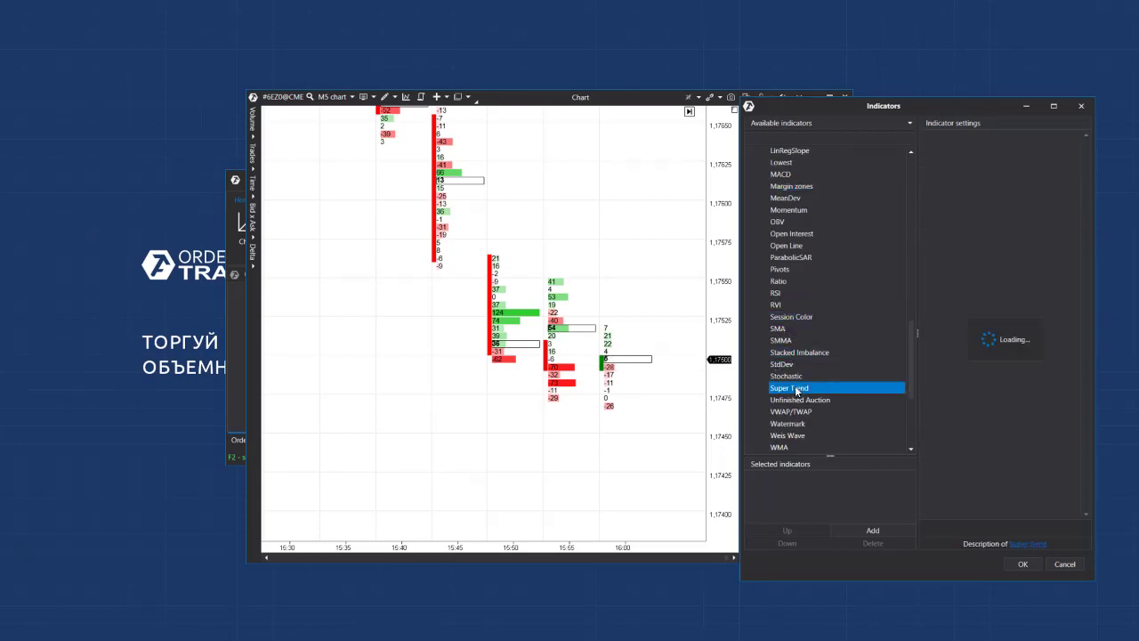
pyautogui.click(793, 401)
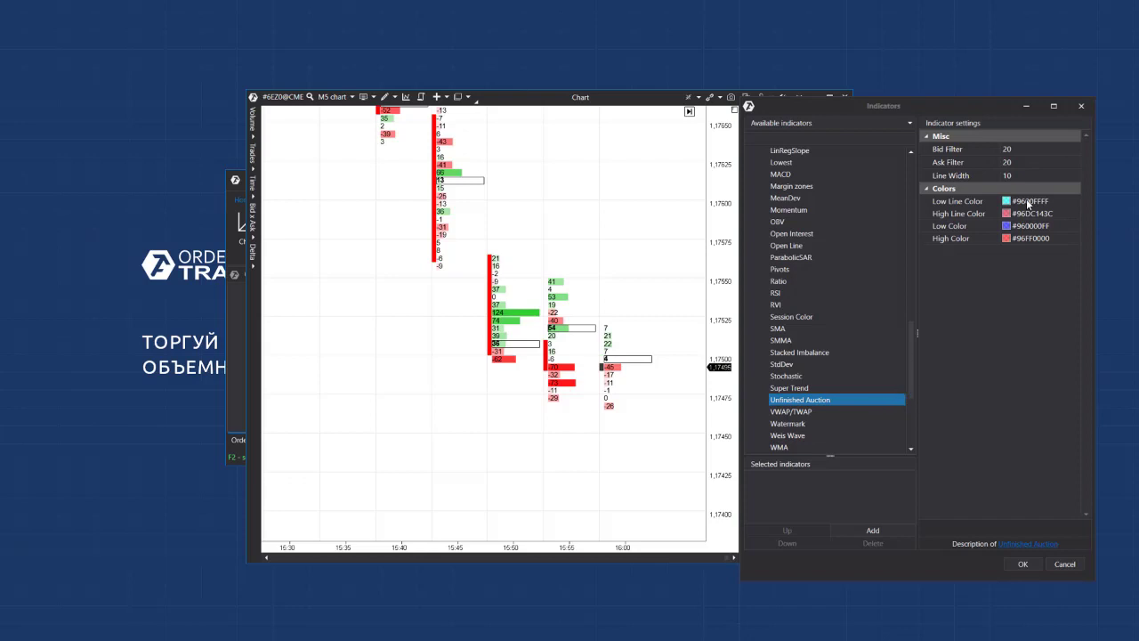
pyautogui.click(1030, 203)
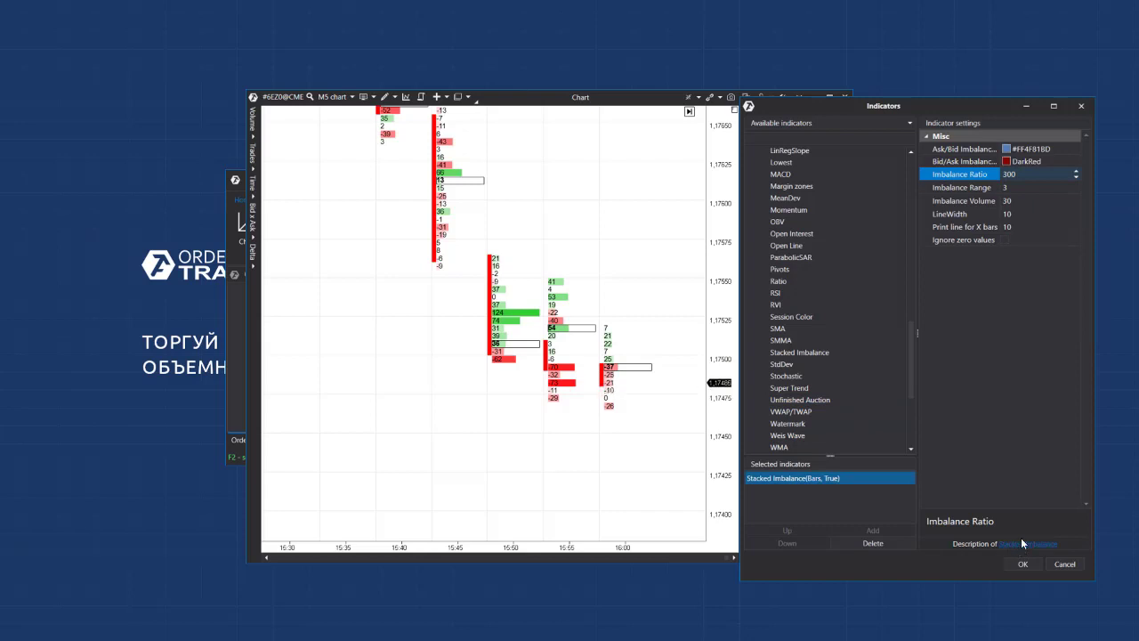
pyautogui.doubleClick(798, 390)
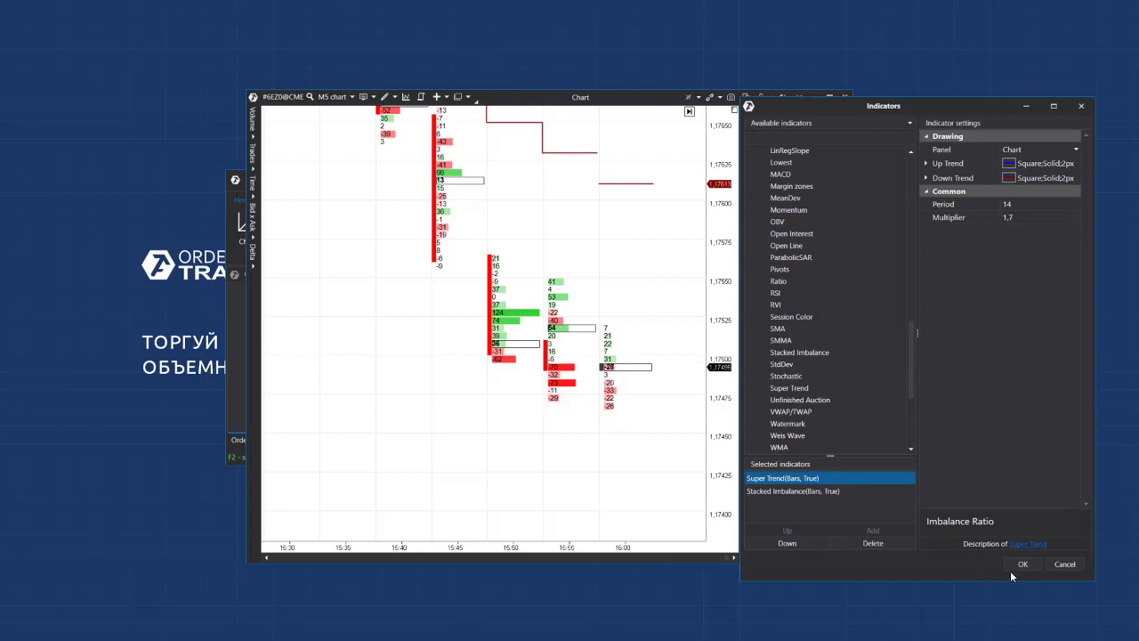
pyautogui.click(873, 544)
pyautogui.click(873, 544)
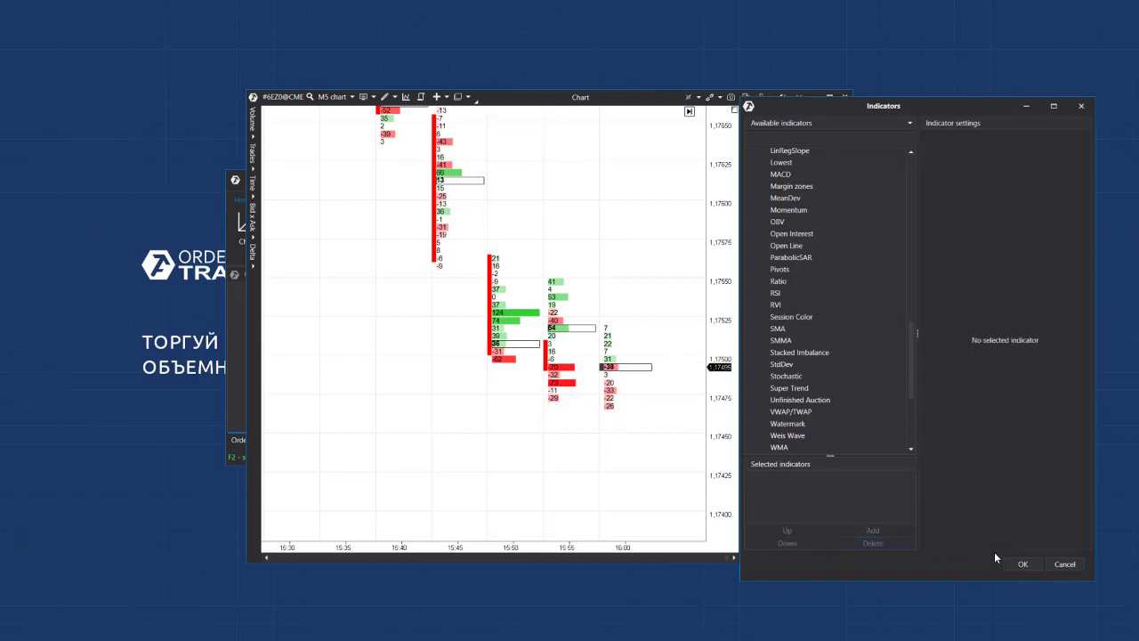
# Close the Indicators dialog, set Chart Trader quantity to 3 and enable OCO
pyautogui.click(1020, 563)
pyautogui.scroll(-5, 547, 245)
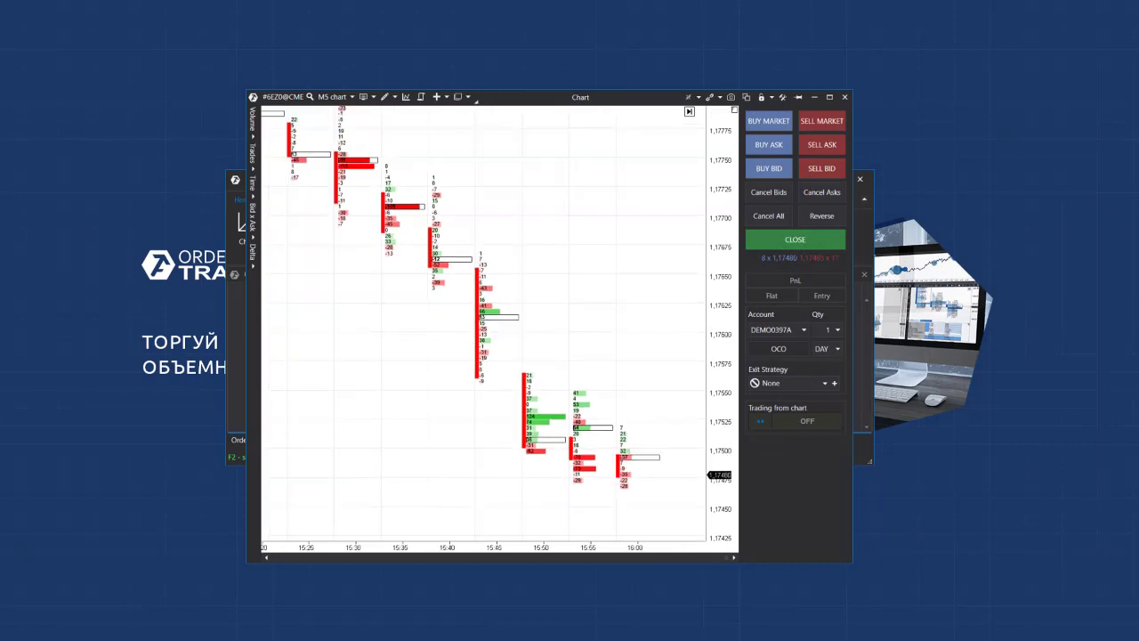
pyautogui.click(837, 329)
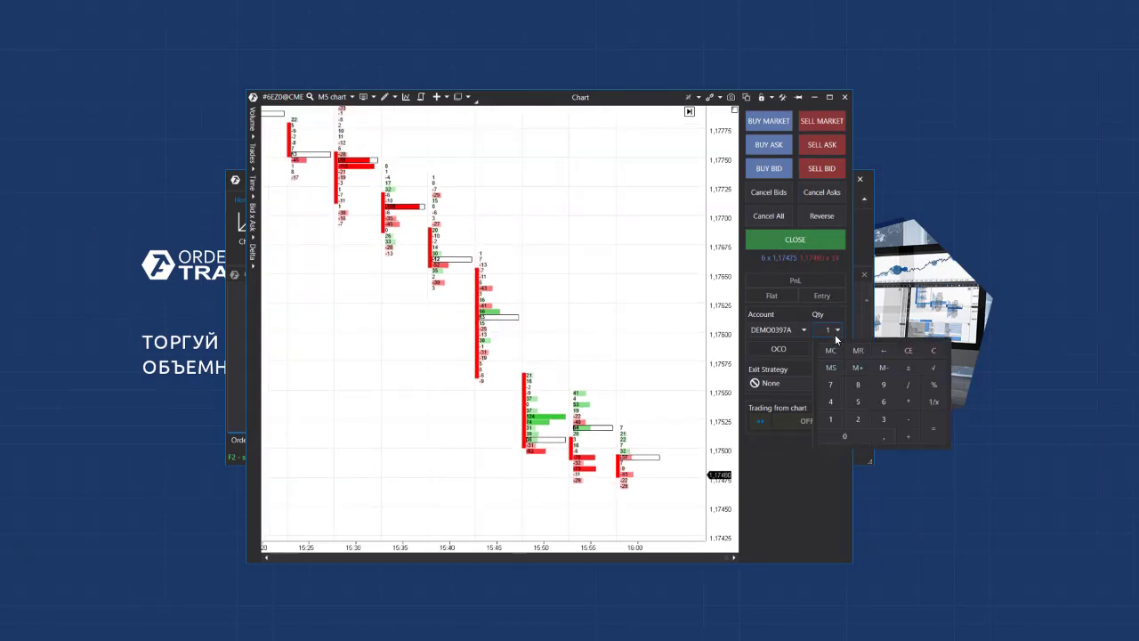
pyautogui.click(856, 422)
pyautogui.click(778, 349)
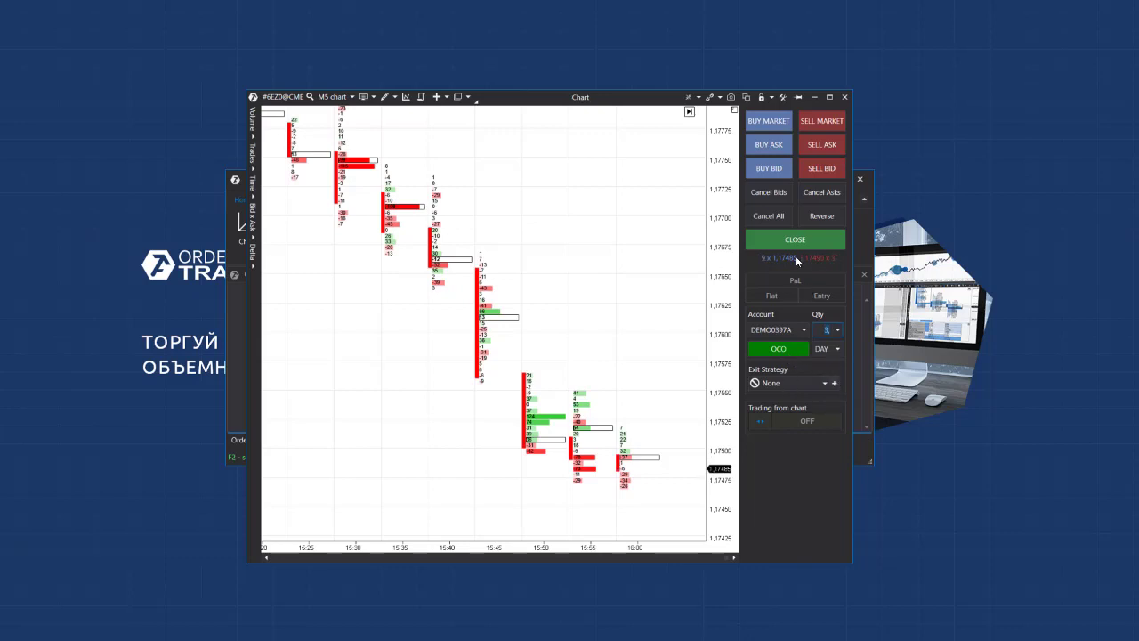
# Buy 3 lots at market and confirm the order
pyautogui.click(770, 121)
pyautogui.click(622, 358)
pyautogui.moveTo(661, 393); pyautogui.dragTo(665, 334)
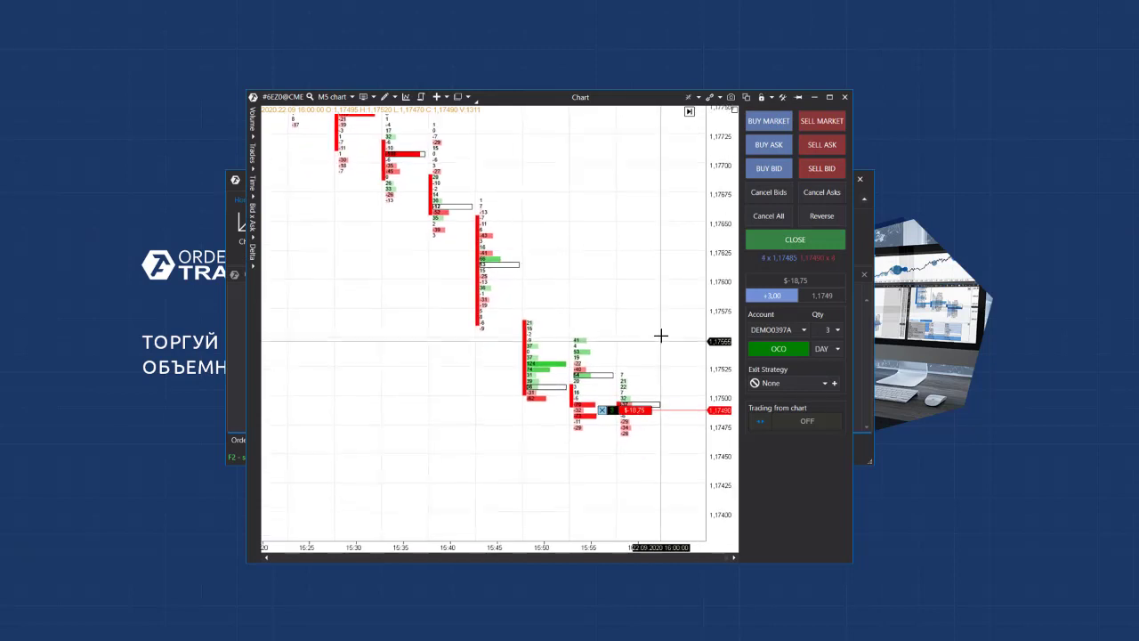
# Place a sell stop at 1,17440 and a buy stop at 1,17550 from the chart menu
pyautogui.rightClick(649, 460)
pyautogui.click(685, 477)
pyautogui.click(648, 365)
pyautogui.moveTo(543, 454); pyautogui.dragTo(522, 439)
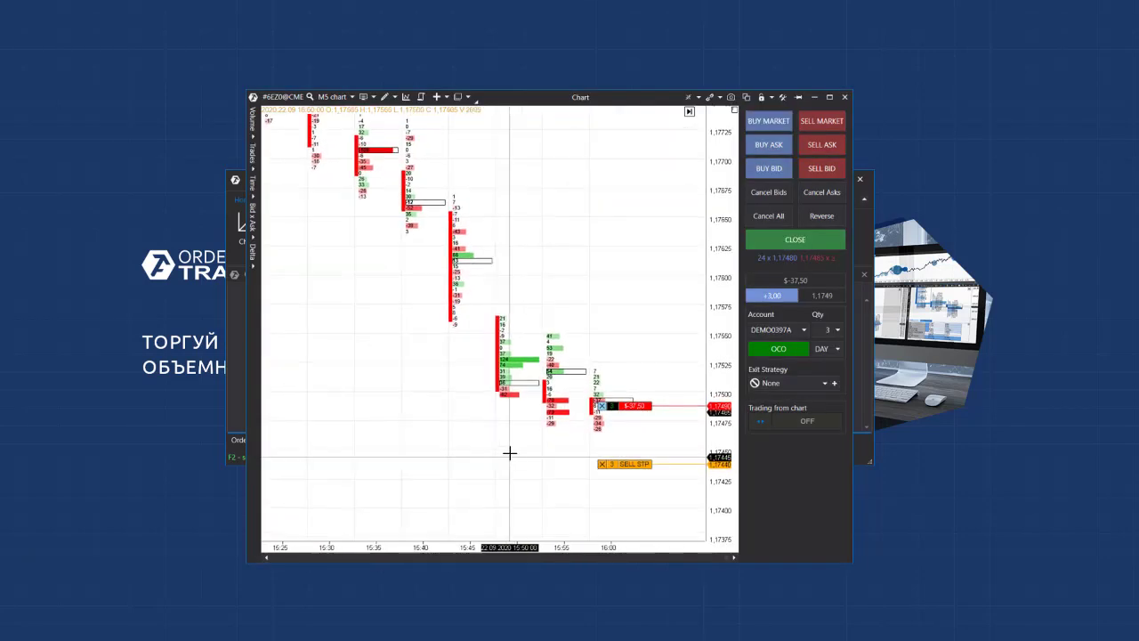
pyautogui.rightClick(641, 336)
pyautogui.click(689, 354)
pyautogui.click(648, 364)
pyautogui.moveTo(529, 430); pyautogui.dragTo(464, 450)
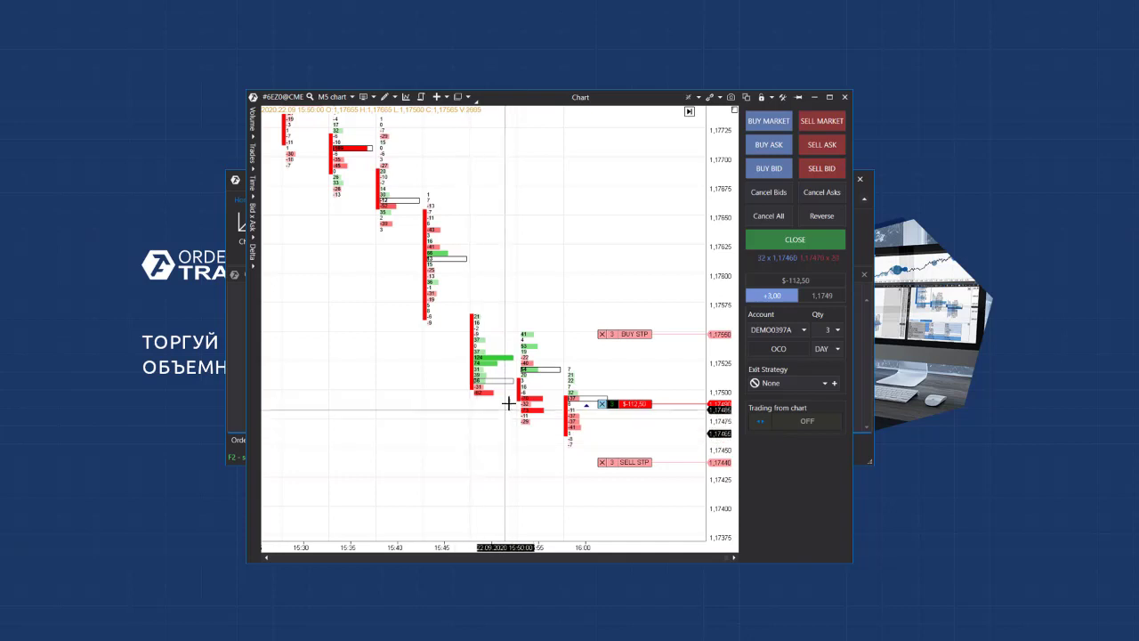
# Keep the demo account and close the position, cancelling both stop orders
pyautogui.click(803, 330)
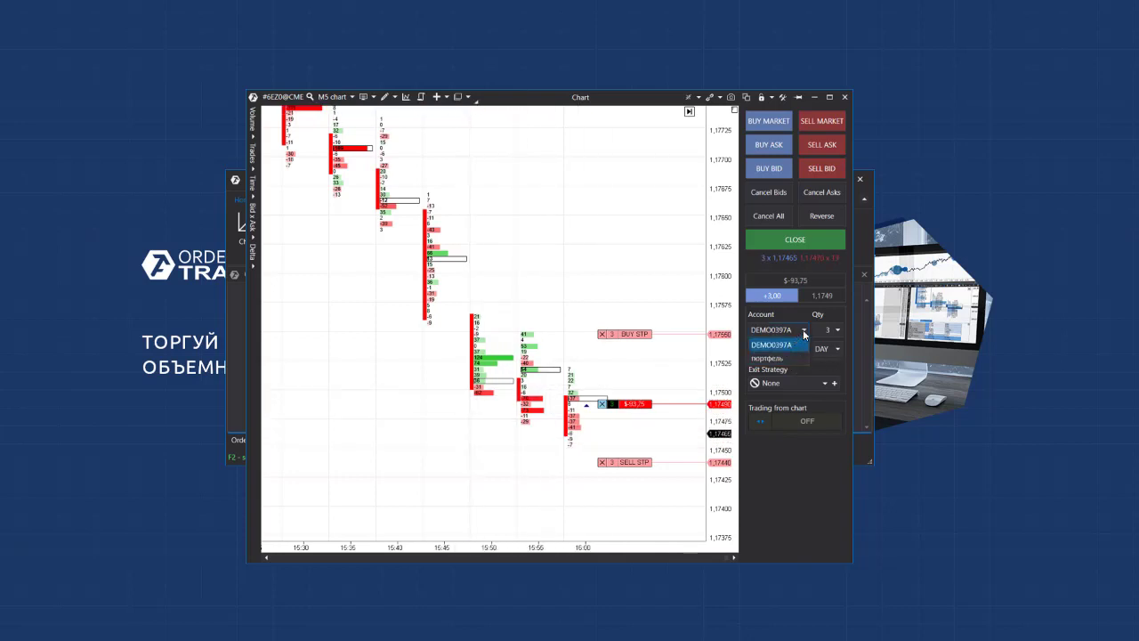
pyautogui.click(805, 333)
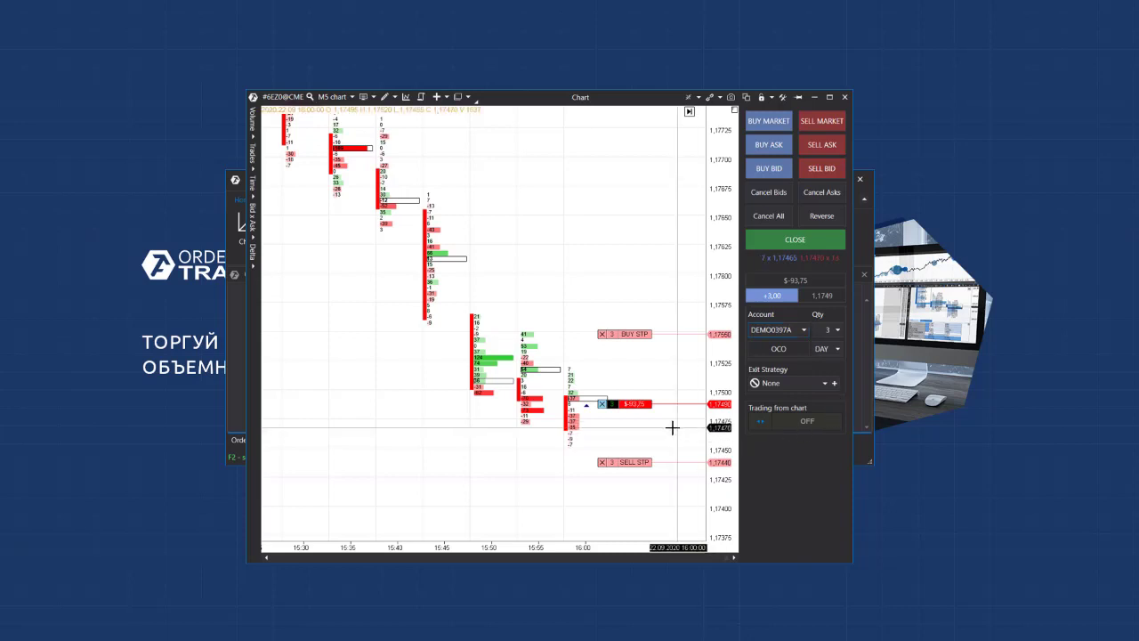
pyautogui.click(801, 241)
pyautogui.click(634, 362)
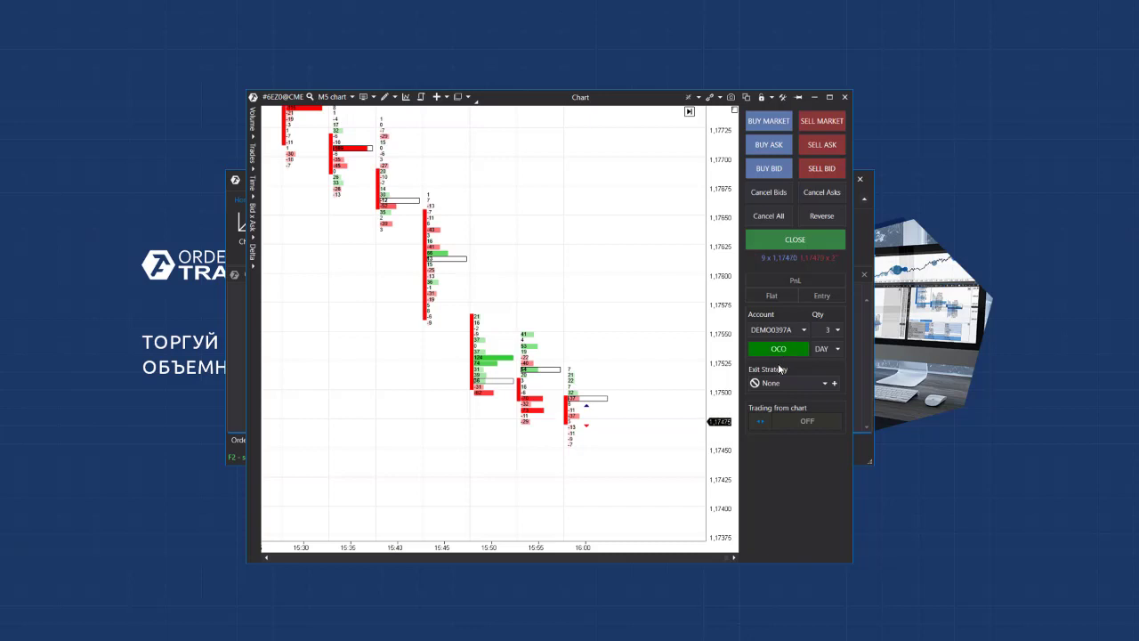
# Place a sell stop at 1.17445 and a 3-lot buy stop at 1.17480 from the chart
pyautogui.rightClick(652, 456)
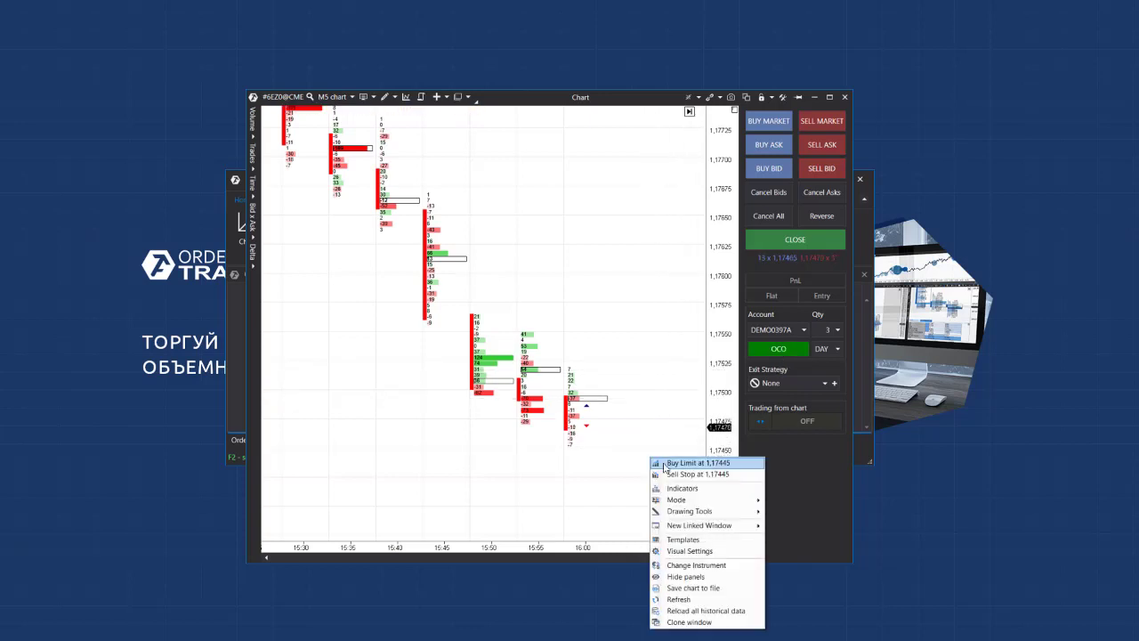
pyautogui.click(676, 473)
pyautogui.click(644, 360)
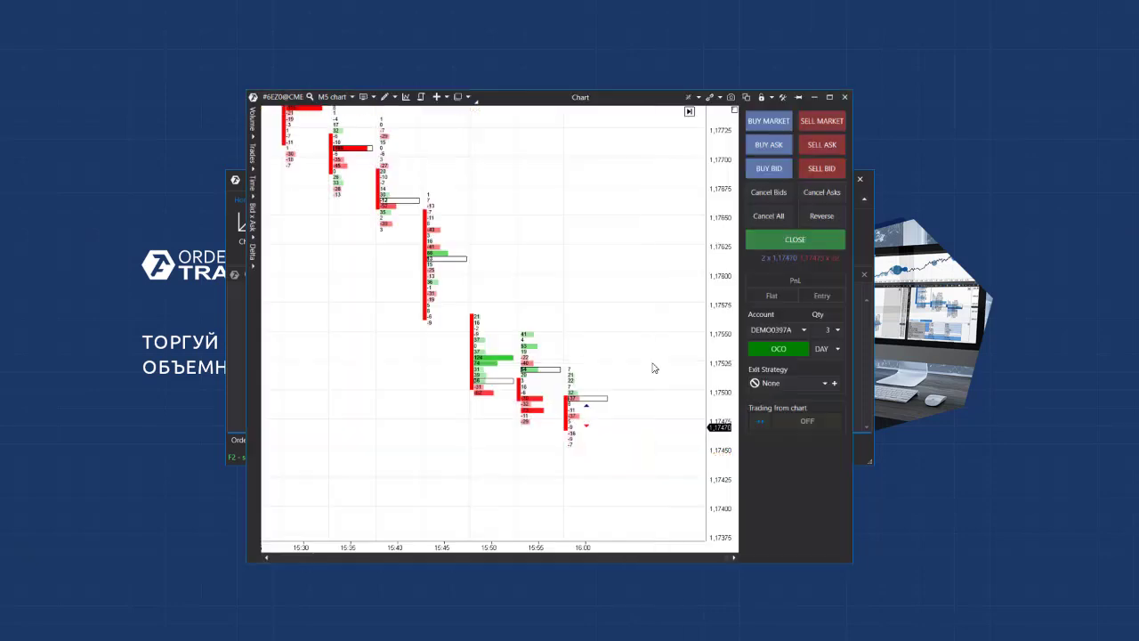
pyautogui.rightClick(646, 415)
pyautogui.click(639, 433)
pyautogui.click(635, 362)
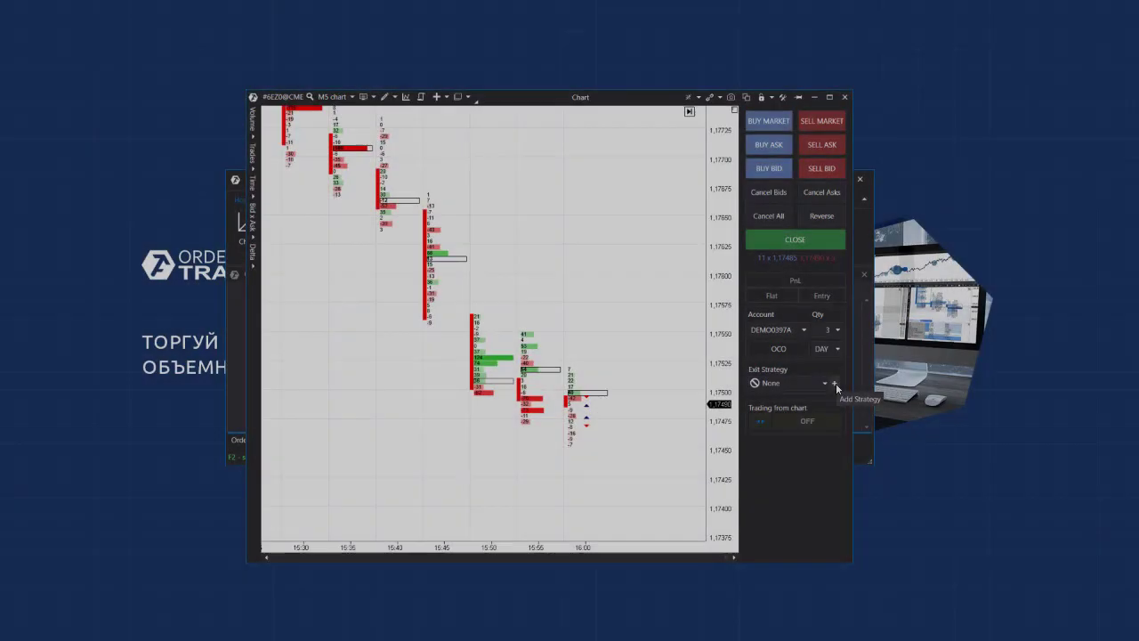
# Create an SL&TP exit strategy with Profit Target 14 and Stop Loss 6
pyautogui.click(835, 383)
pyautogui.moveTo(548, 174); pyautogui.dragTo(519, 193)
pyautogui.click(382, 227)
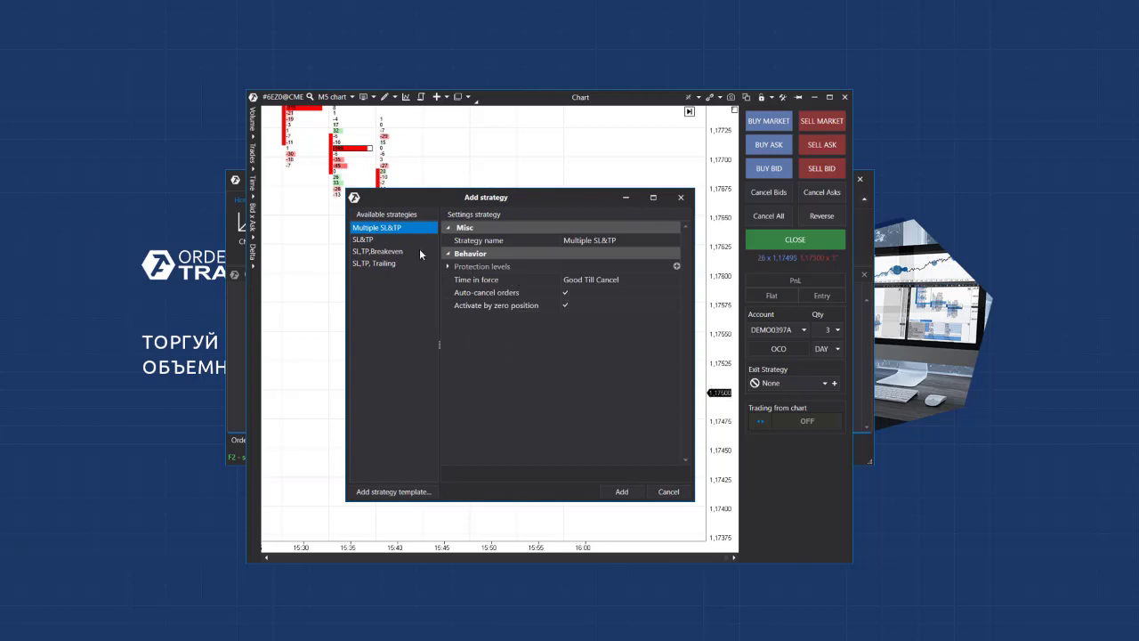
pyautogui.click(364, 240)
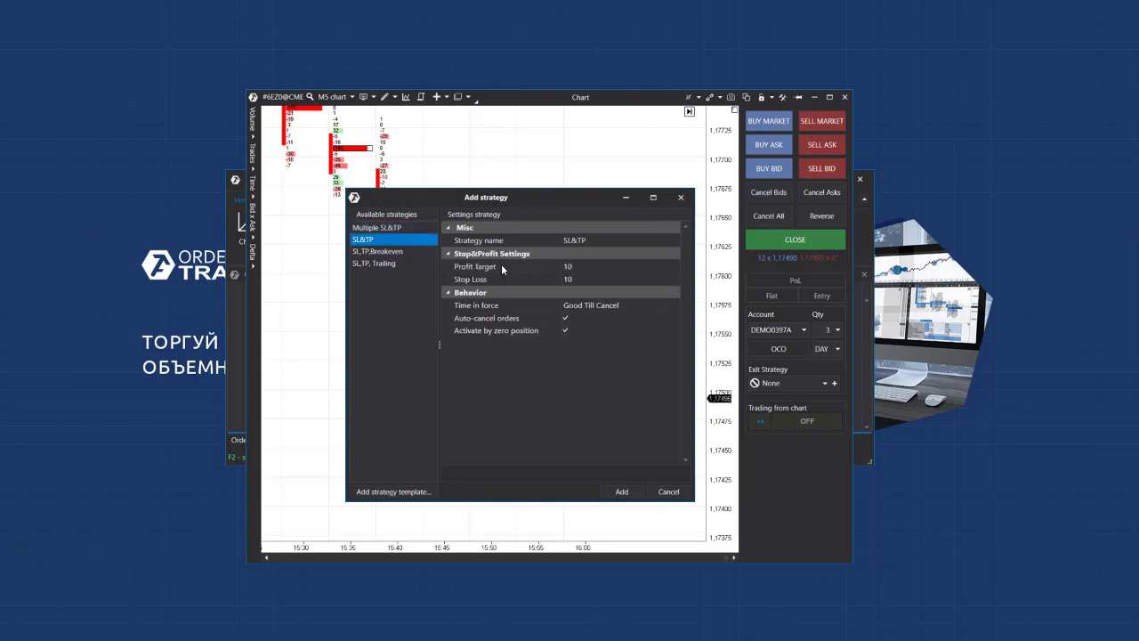
pyautogui.click(577, 267)
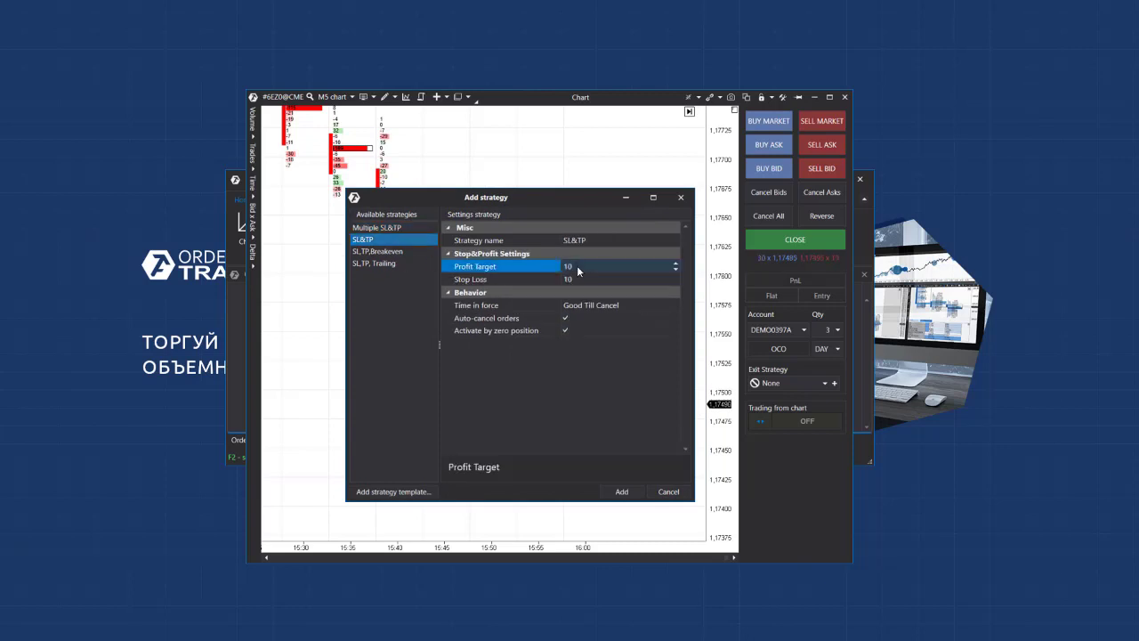
pyautogui.click(675, 282)
pyautogui.write('6')
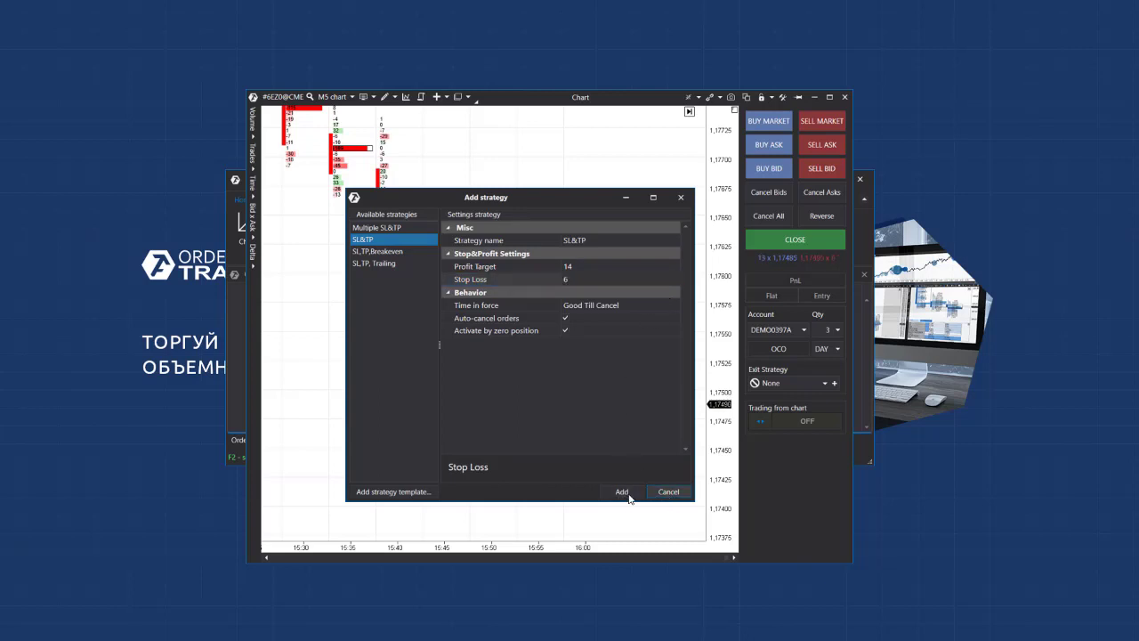
pyautogui.click(622, 492)
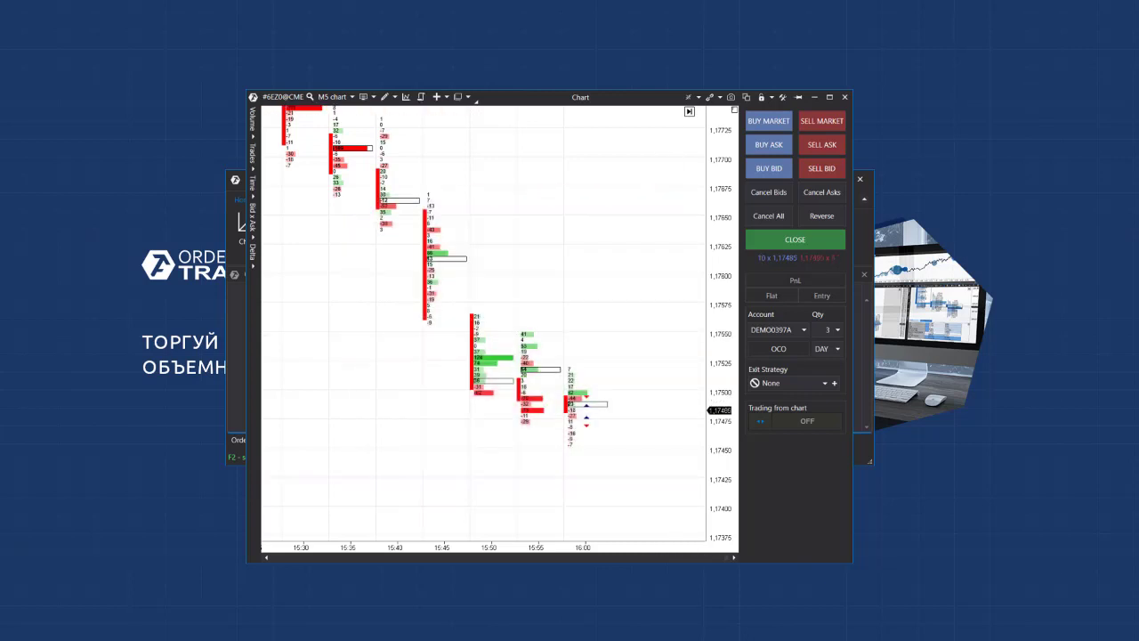
# Trading from the chart, place buy limits at 1.17460, 1.17430, 1.17410 and buy stops at 1.17540, 1.17560, 1.17575
pyautogui.click(807, 422)
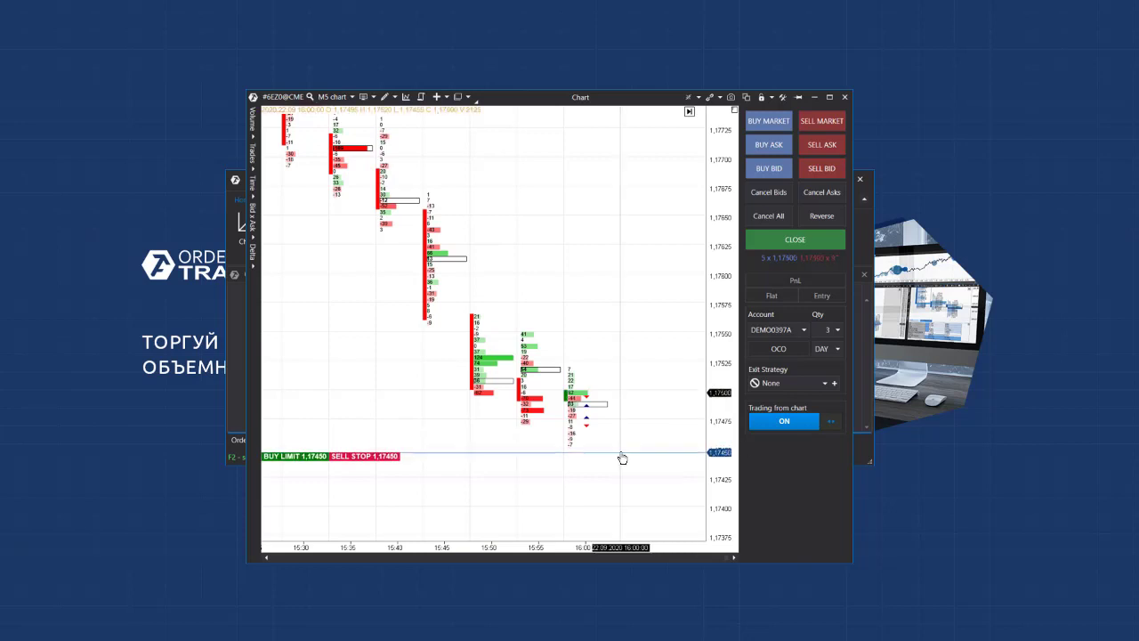
pyautogui.click(621, 450)
pyautogui.click(623, 473)
pyautogui.click(624, 497)
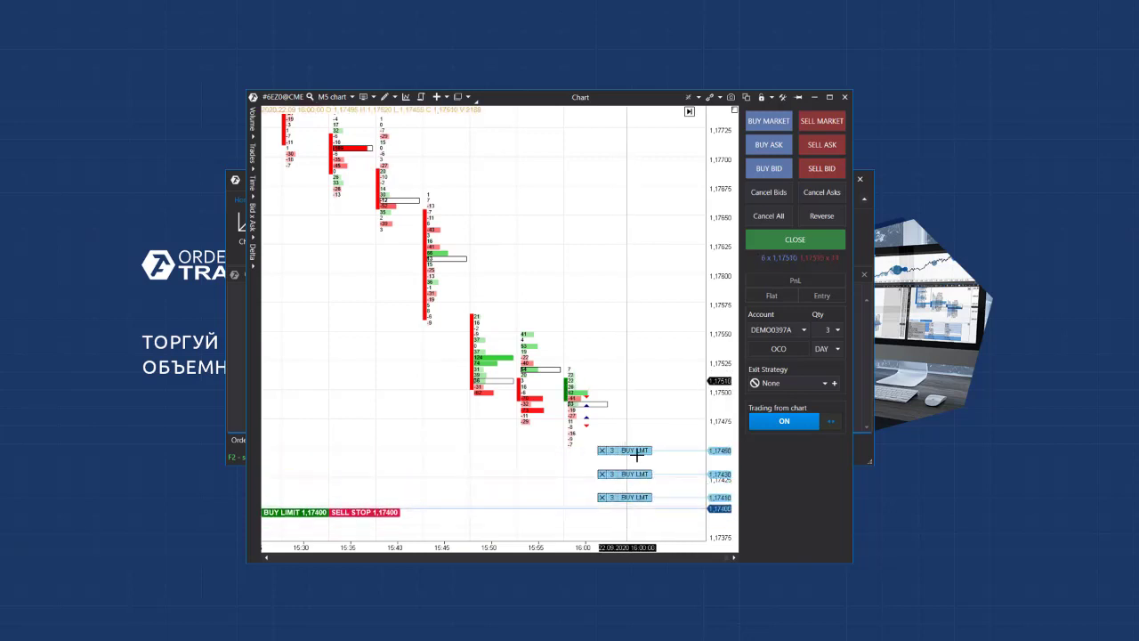
pyautogui.click(634, 347)
pyautogui.click(631, 325)
pyautogui.click(631, 306)
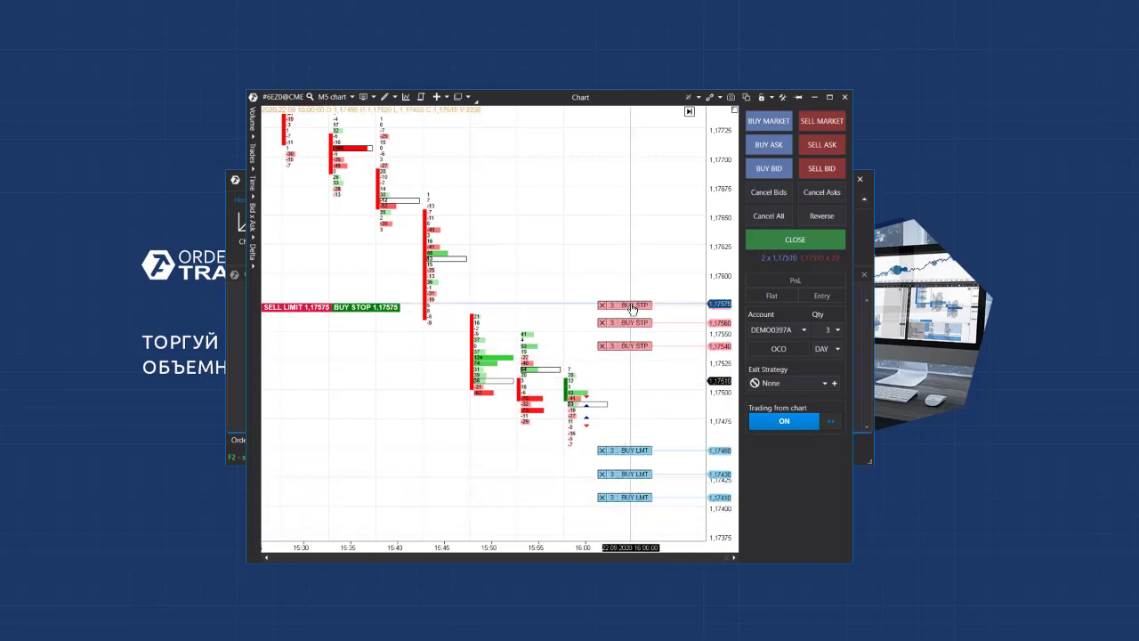
pyautogui.click(807, 421)
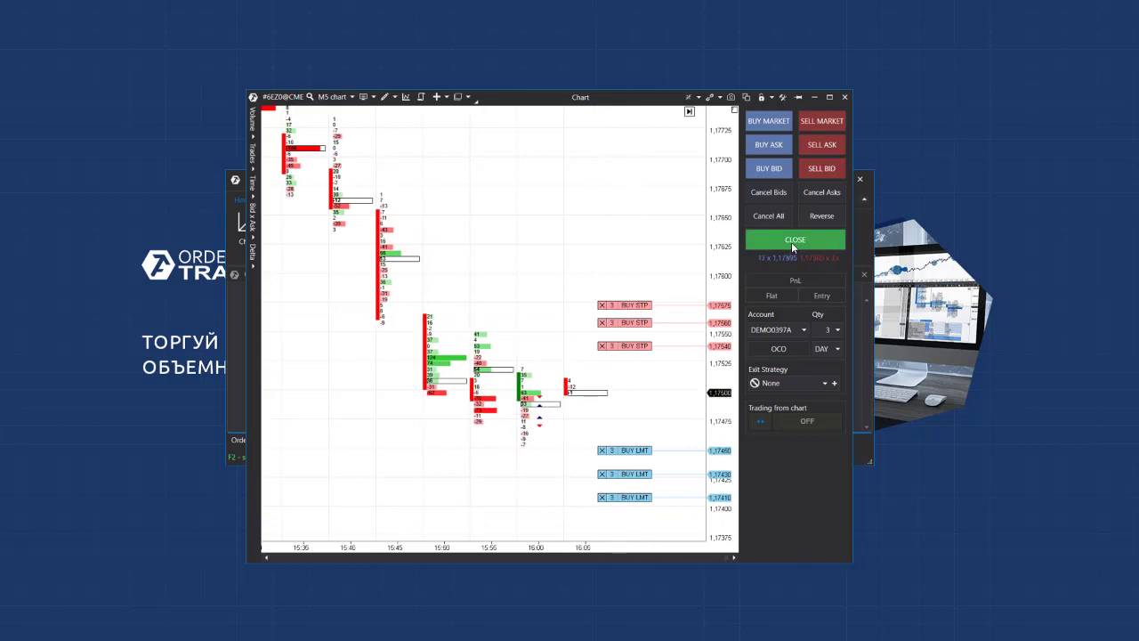
# Cancel all working orders with CLOSE and move the chart window right
pyautogui.click(790, 242)
pyautogui.click(622, 362)
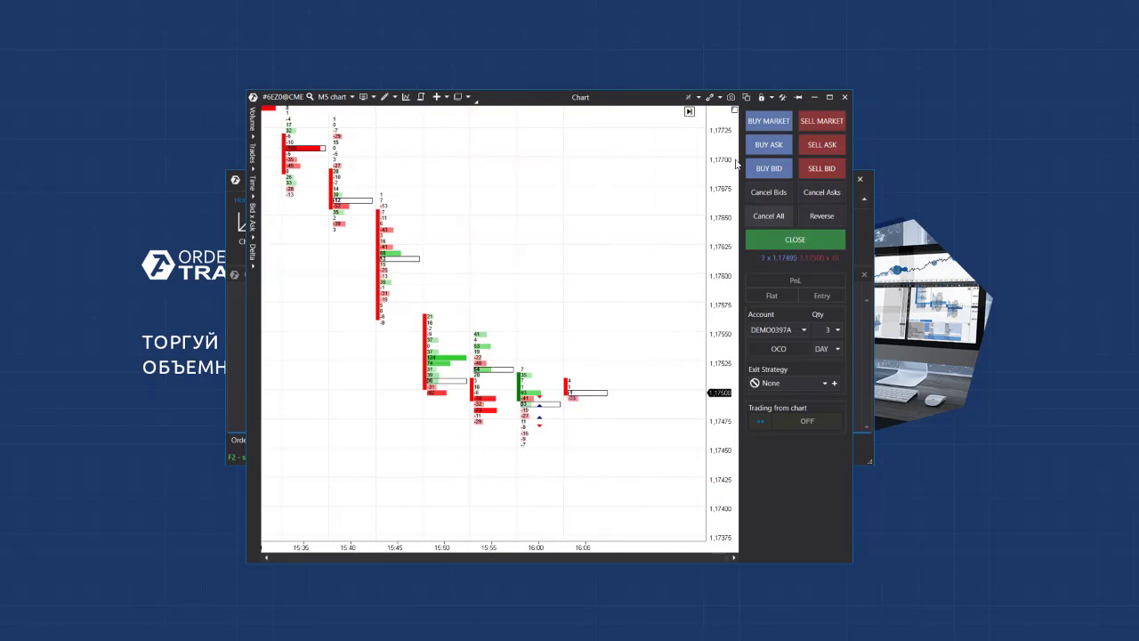
pyautogui.moveTo(629, 100); pyautogui.dragTo(898, 92)
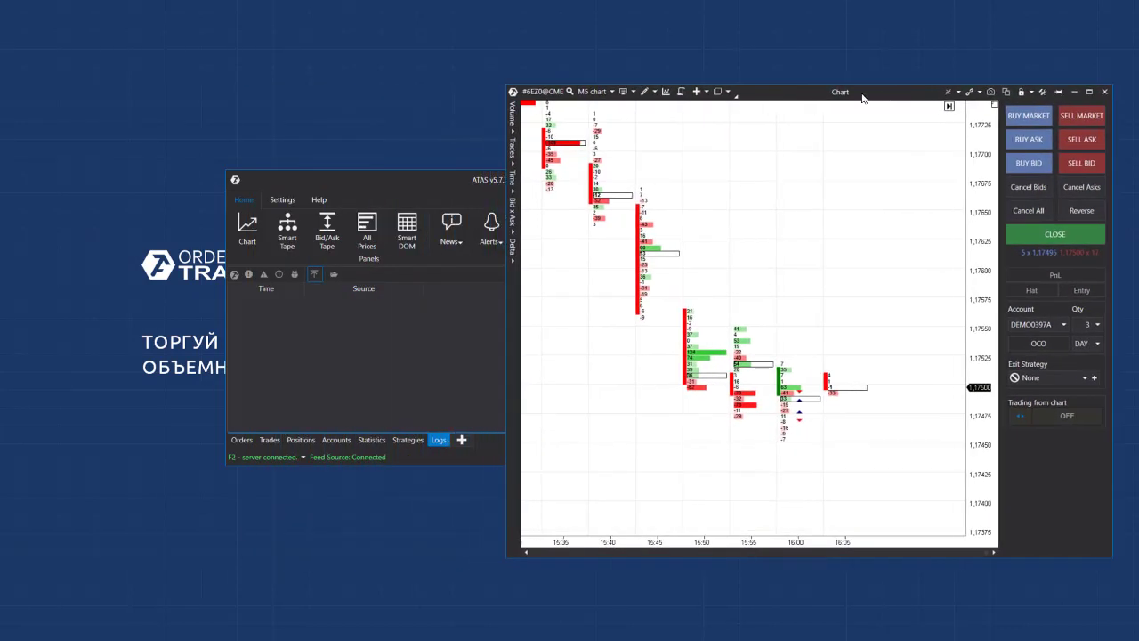
# Open the 6E Smart DOM, place a buy limit at 1,17450, then cancel all orders
pyautogui.click(409, 227)
pyautogui.doubleClick(432, 277)
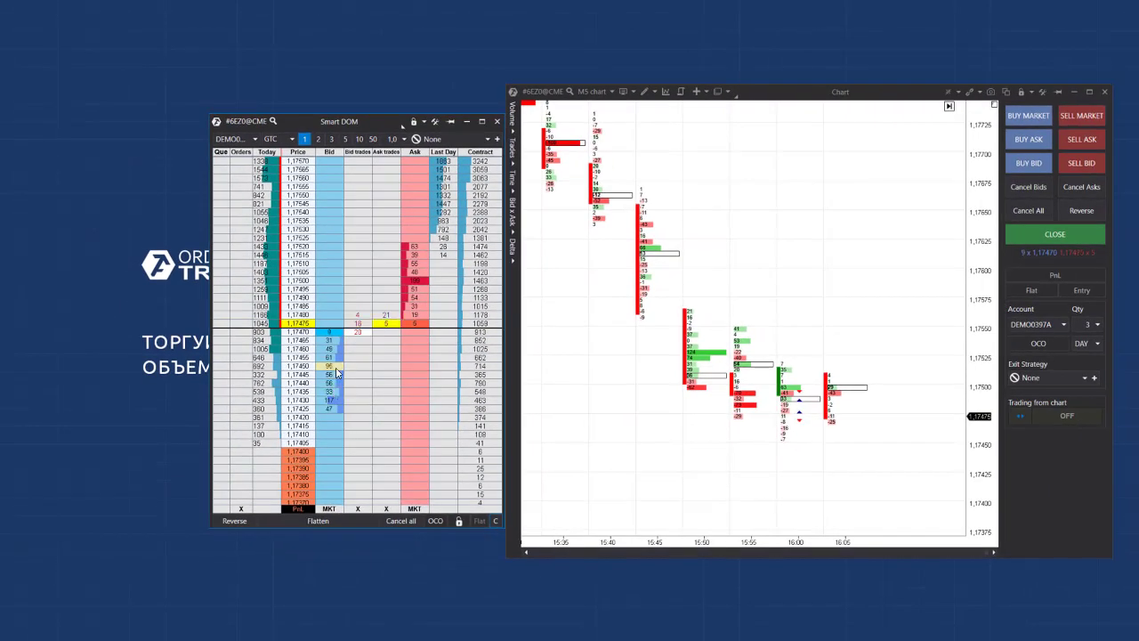
pyautogui.click(337, 368)
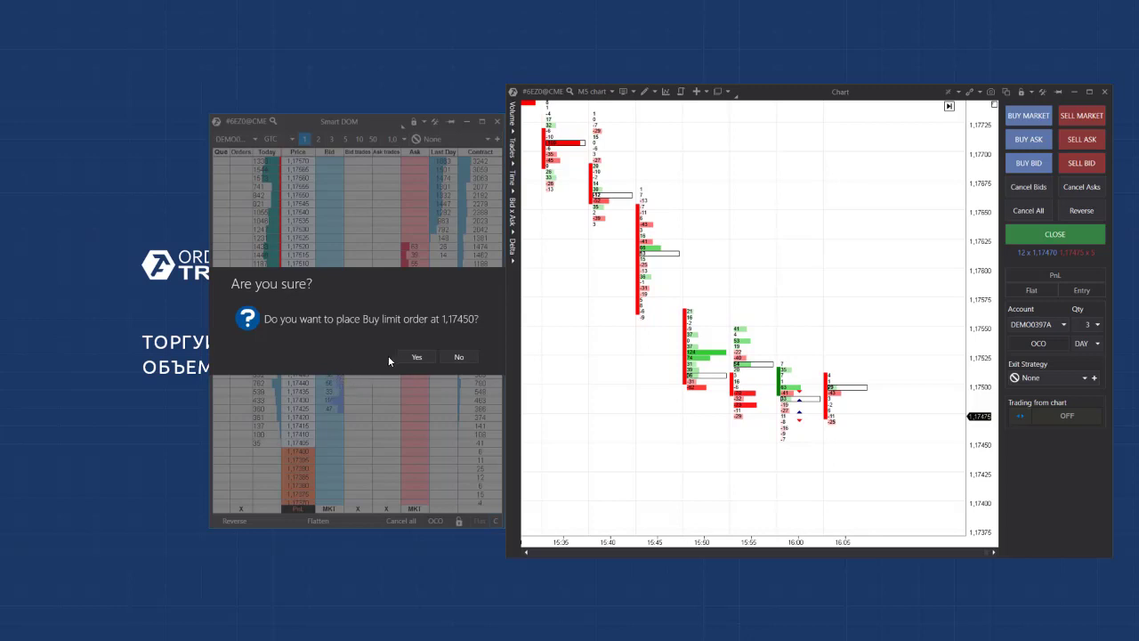
pyautogui.click(418, 361)
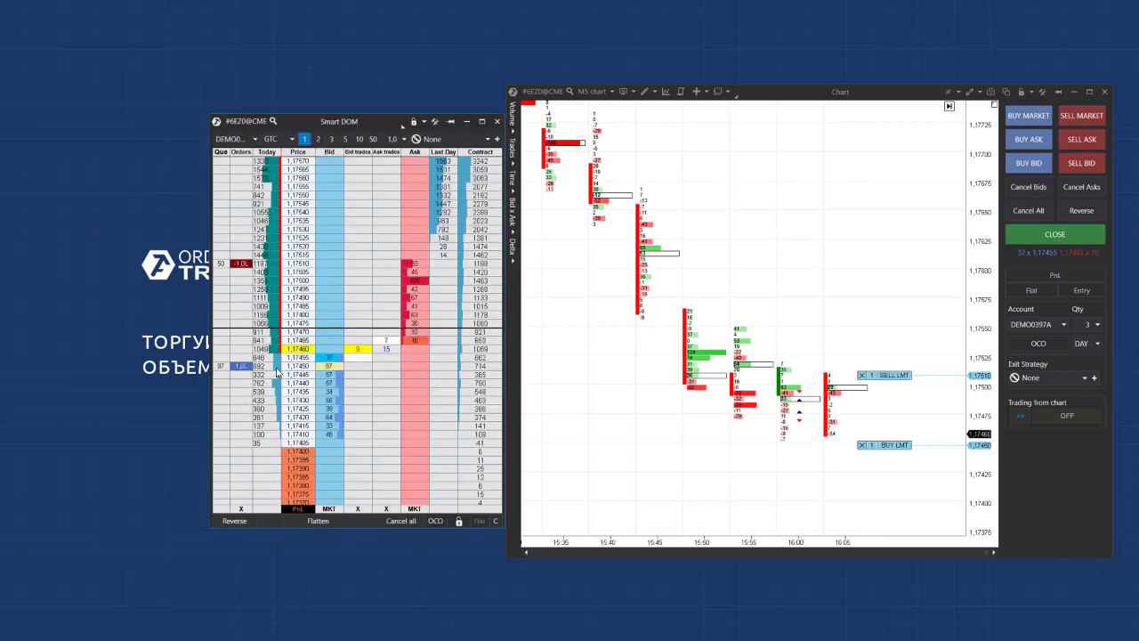
pyautogui.click(241, 511)
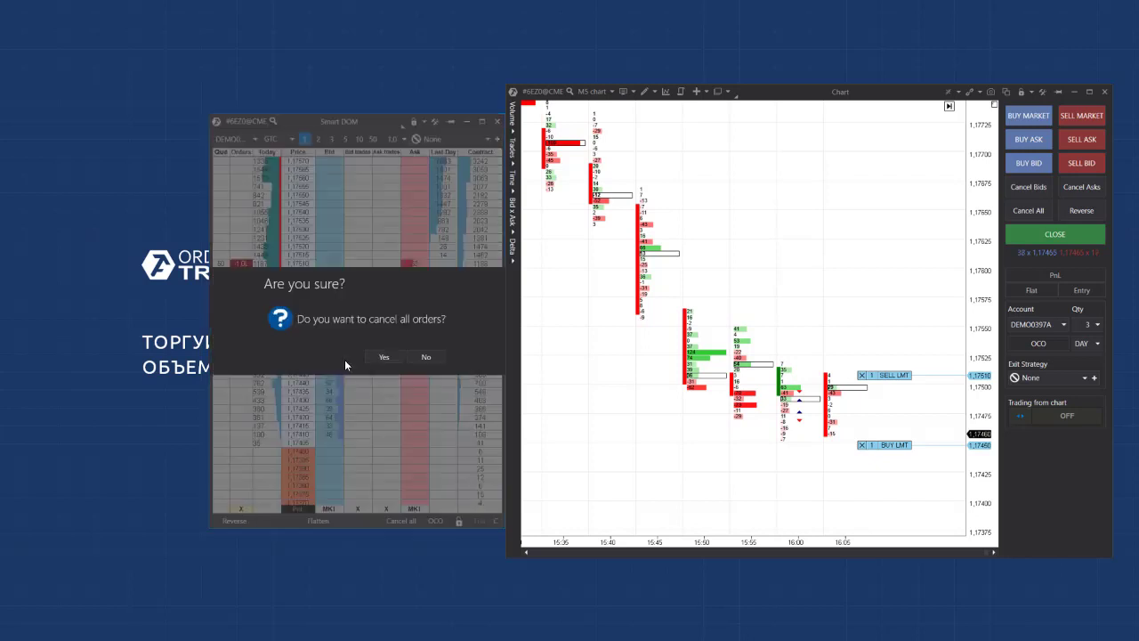
pyautogui.click(386, 358)
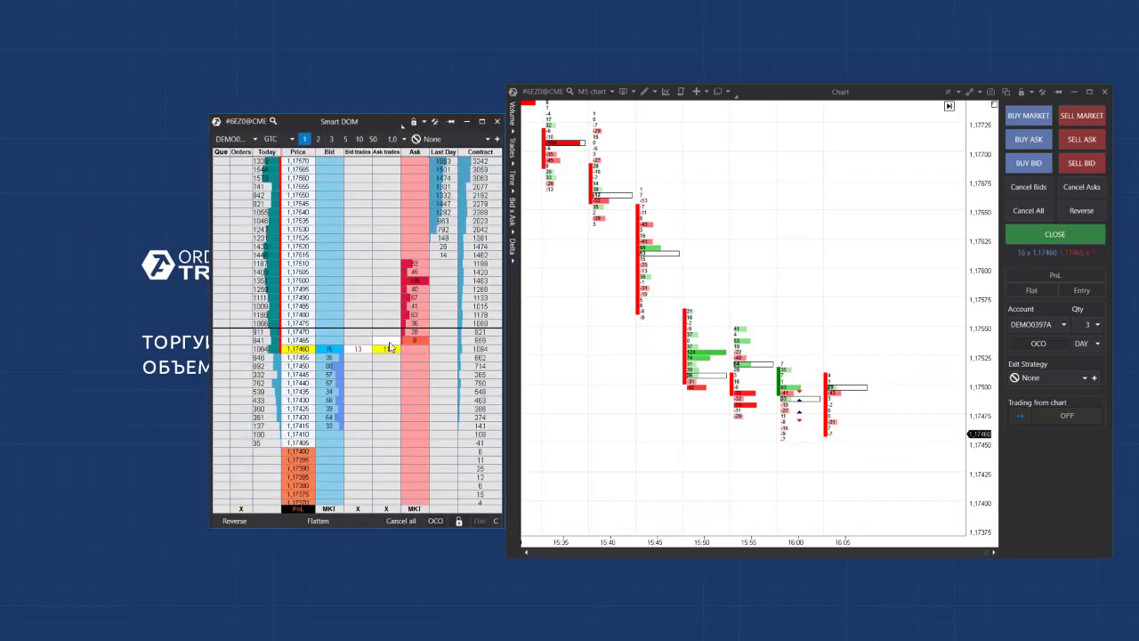
# Buy at market from the Smart DOM, flatten the position, and close the DOM
pyautogui.click(332, 509)
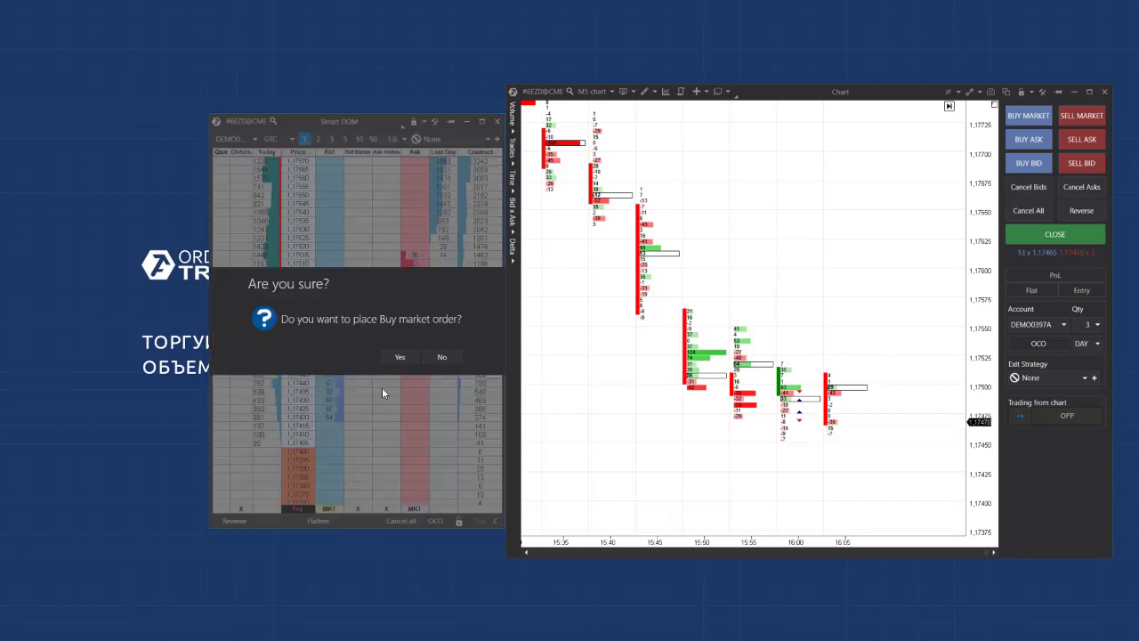
pyautogui.click(401, 357)
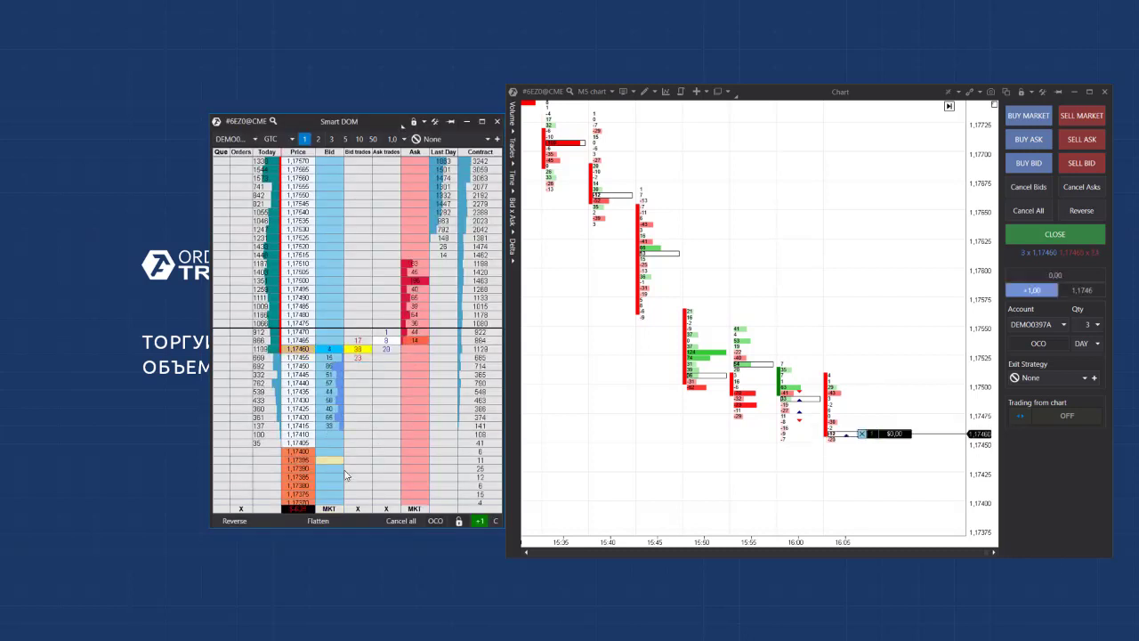
pyautogui.click(319, 522)
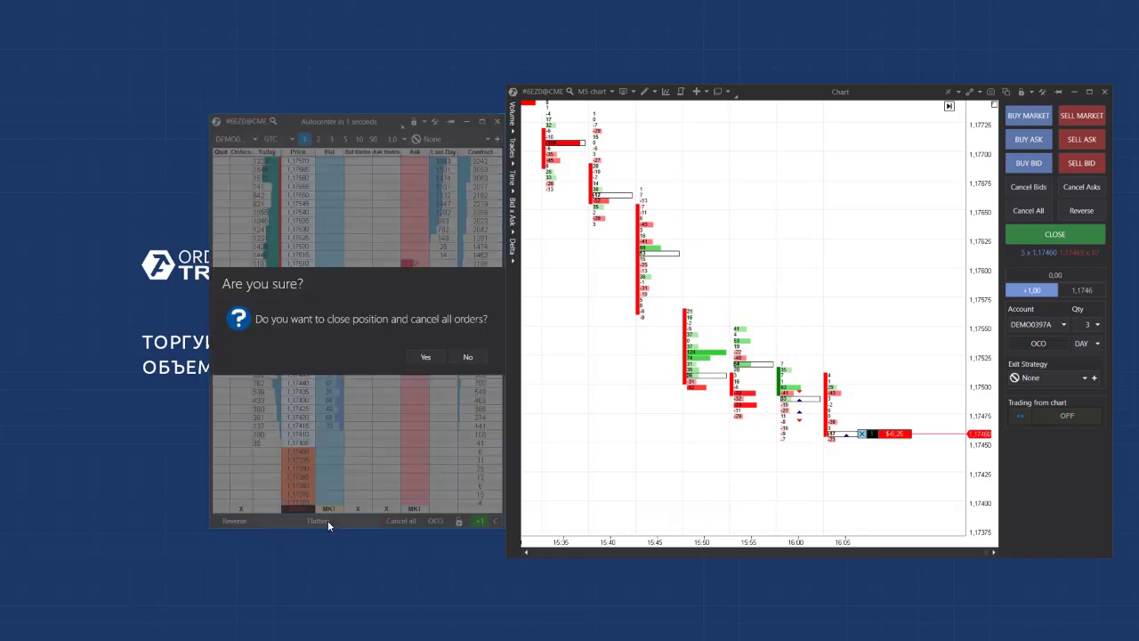
pyautogui.click(425, 357)
pyautogui.click(496, 121)
pyautogui.click(1106, 93)
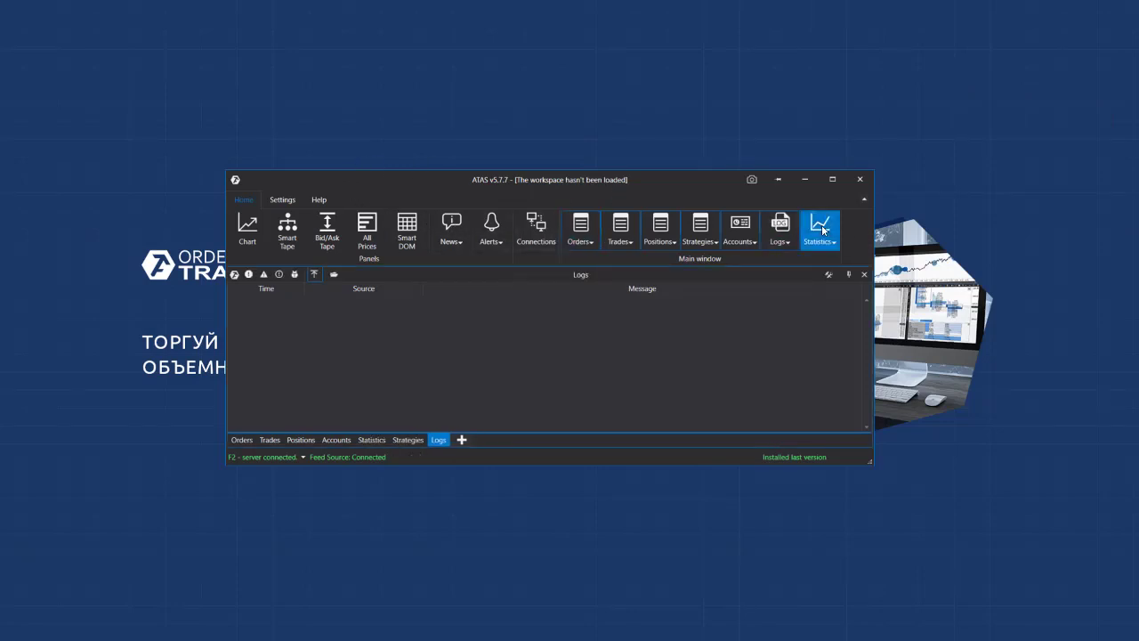
pyautogui.click(372, 439)
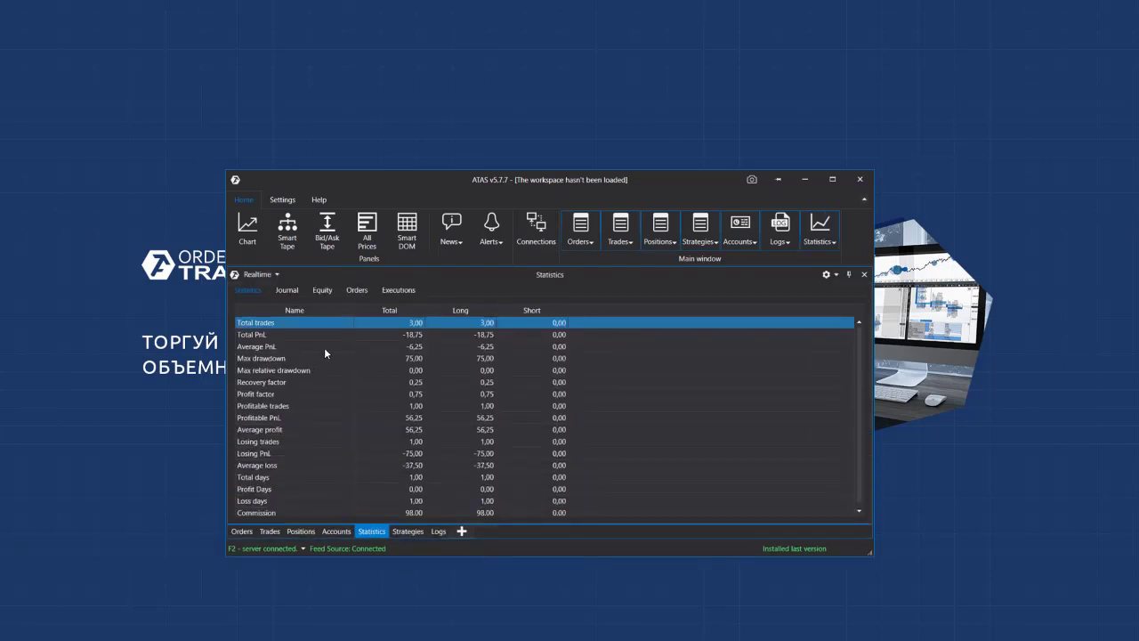
pyautogui.click(265, 335)
pyautogui.click(265, 347)
pyautogui.click(268, 358)
pyautogui.click(269, 371)
pyautogui.click(270, 382)
pyautogui.click(271, 418)
pyautogui.click(268, 465)
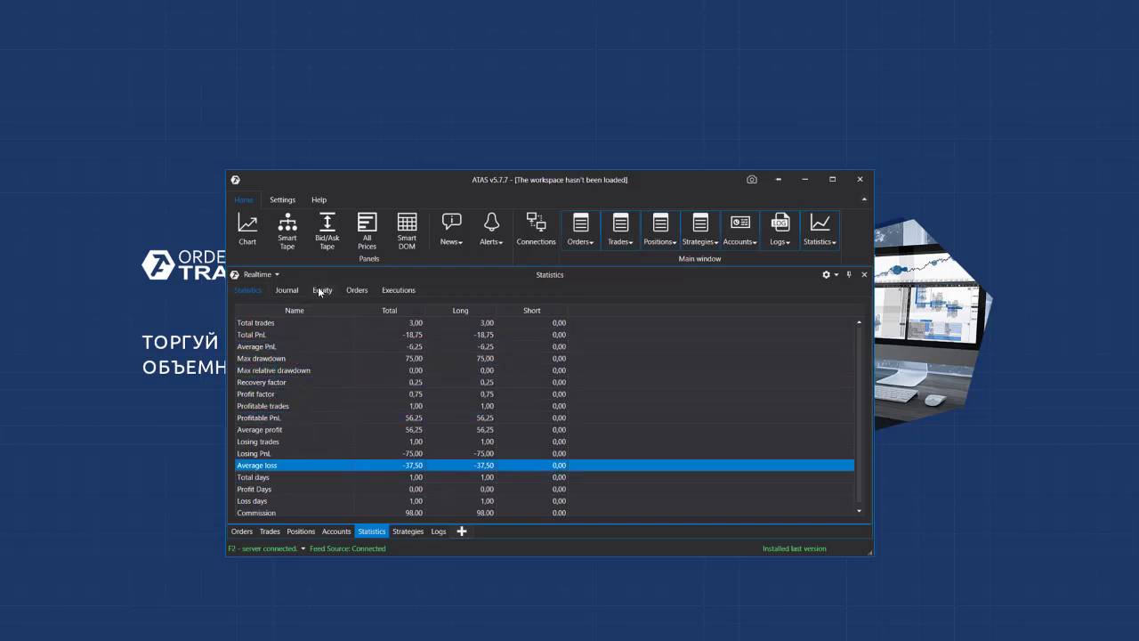
pyautogui.click(260, 274)
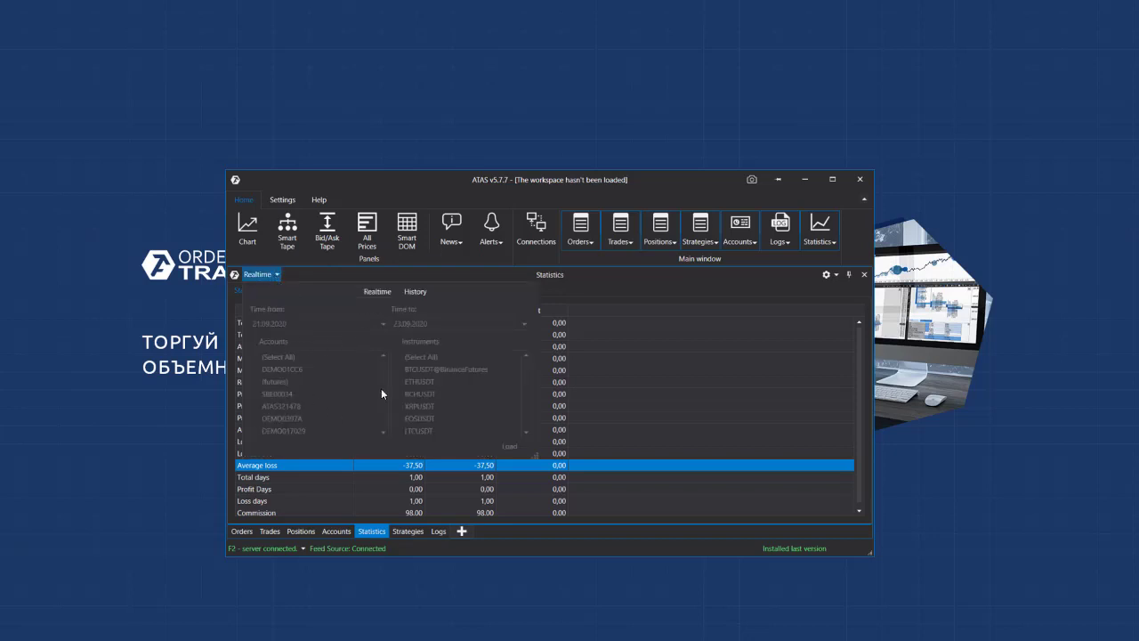
pyautogui.click(413, 291)
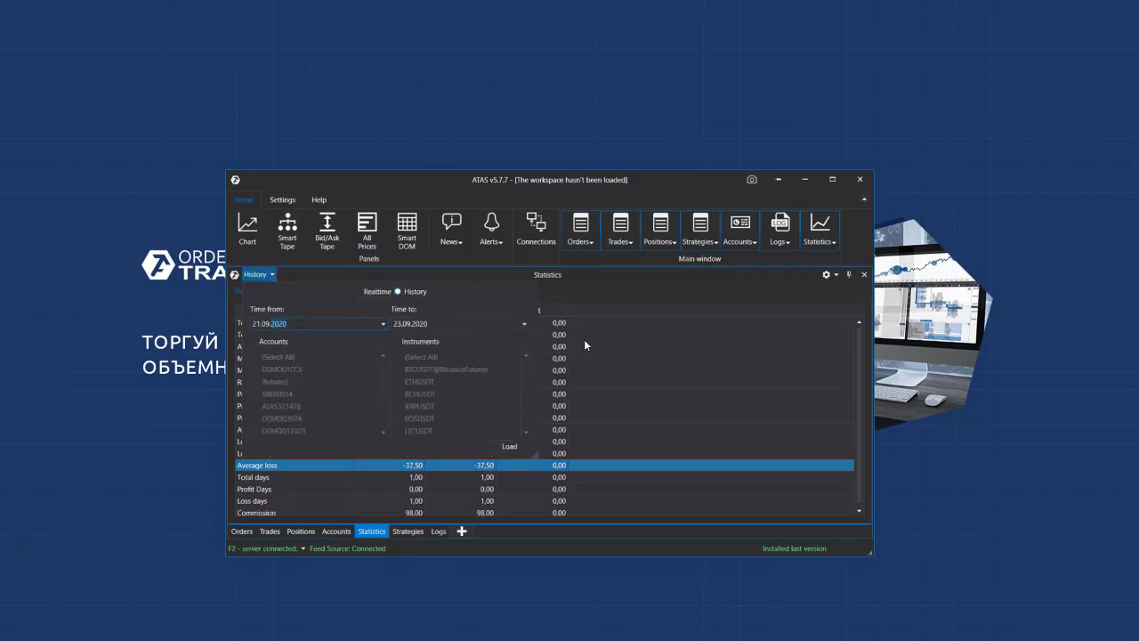
pyautogui.click(358, 291)
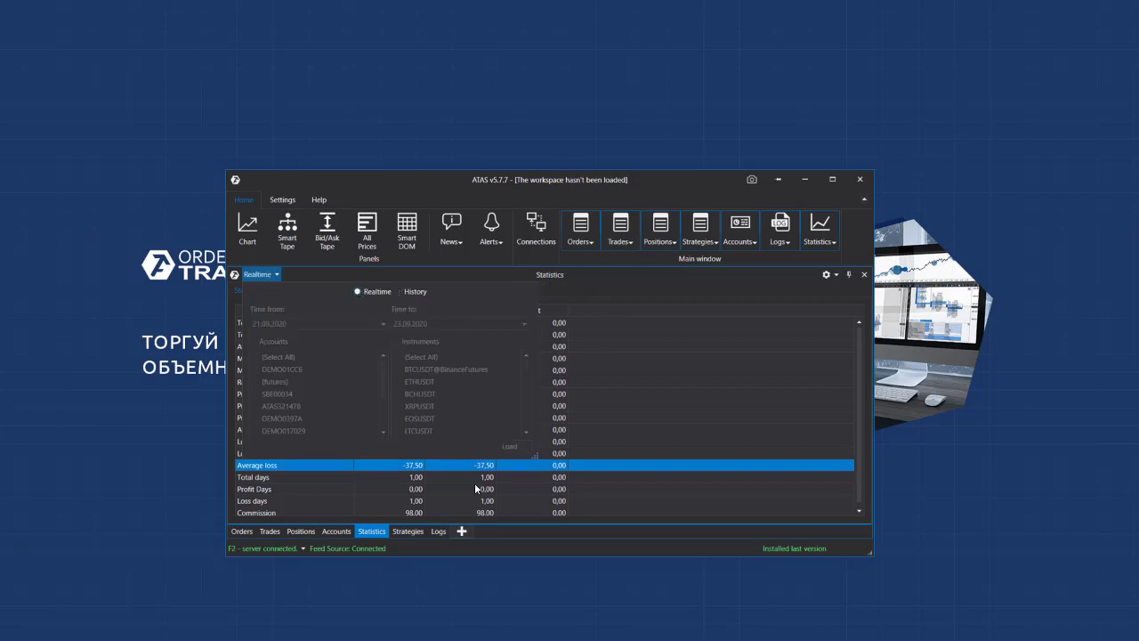
# Review the Orders and Trades tabs, then show the Statistics Equity chart
pyautogui.click(594, 431)
pyautogui.click(242, 531)
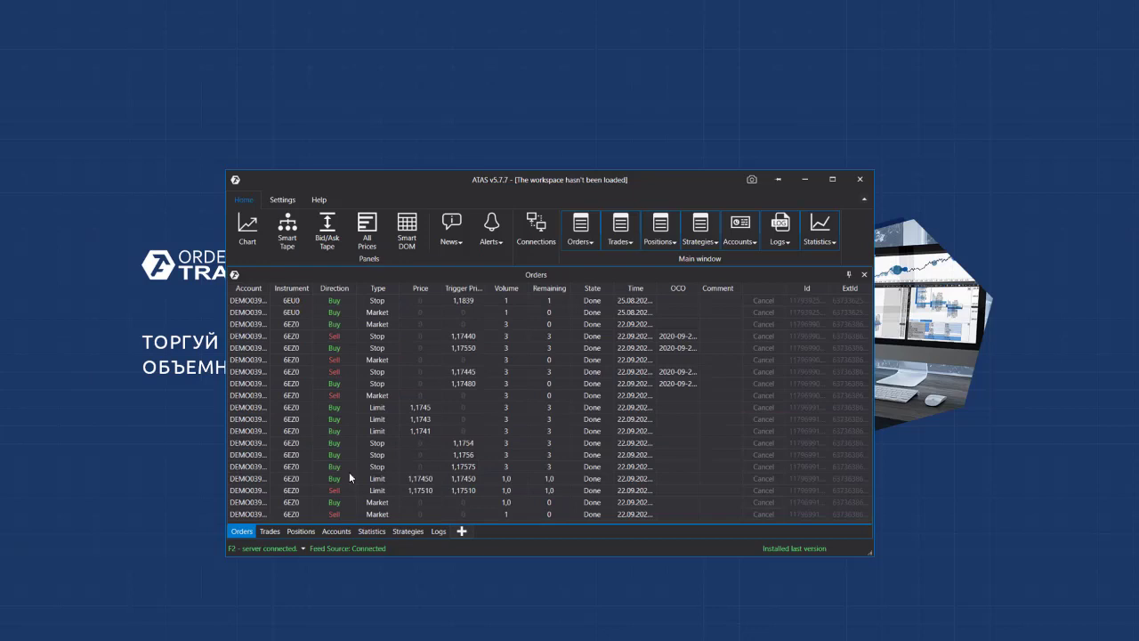
pyautogui.click(270, 532)
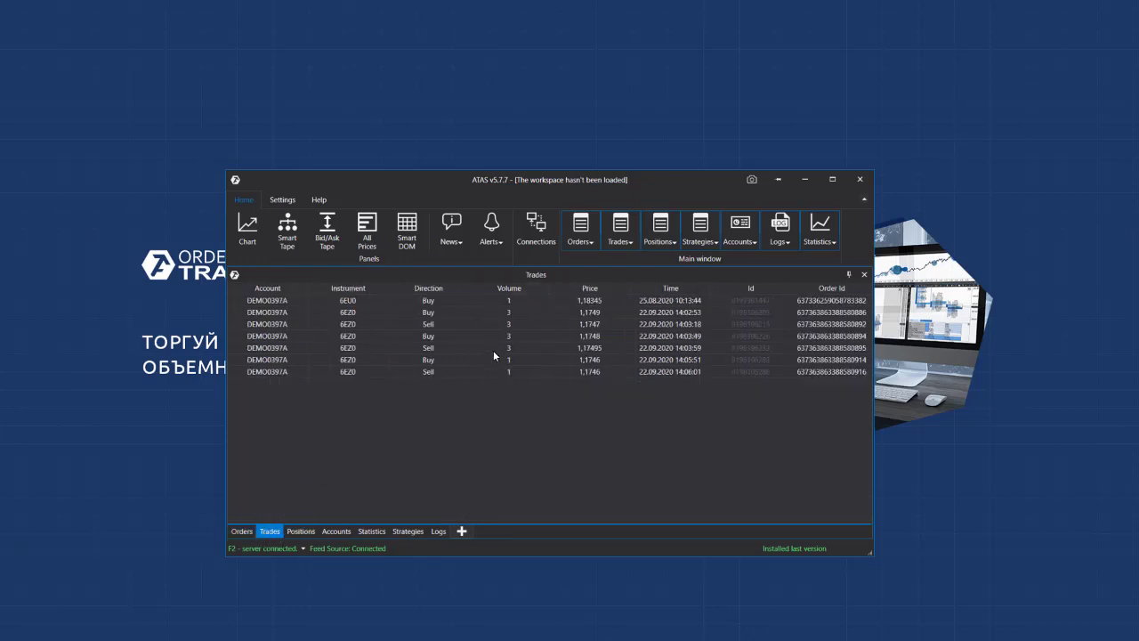
pyautogui.click(371, 532)
pyautogui.click(322, 290)
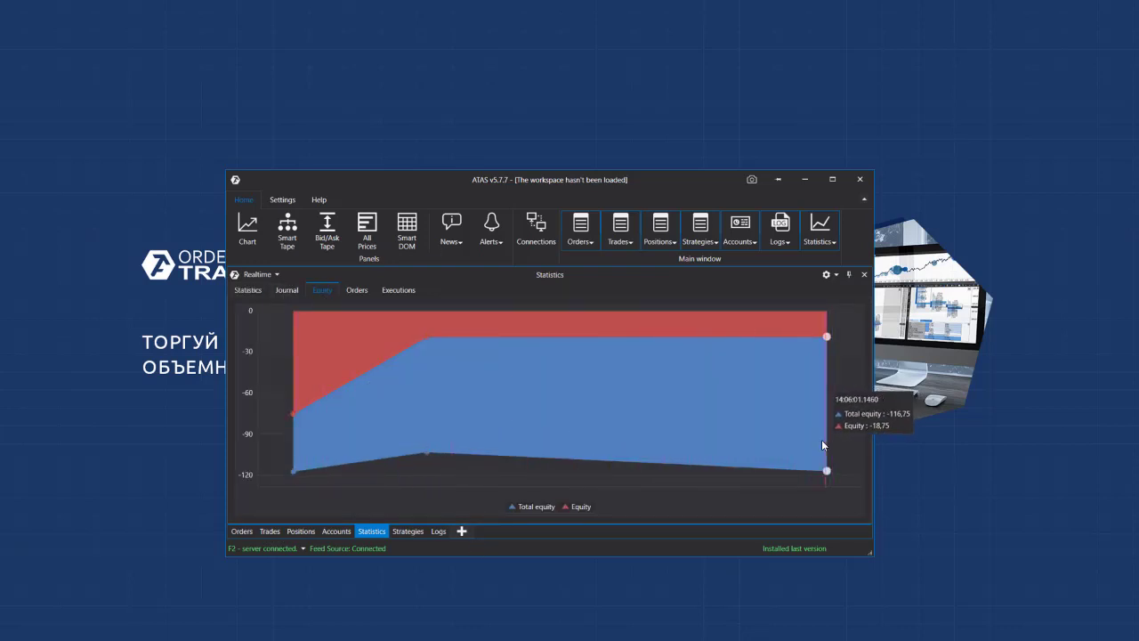
# Show the Orders table, check Workspaces in Settings, then open Layouts settings beside it
pyautogui.click(242, 531)
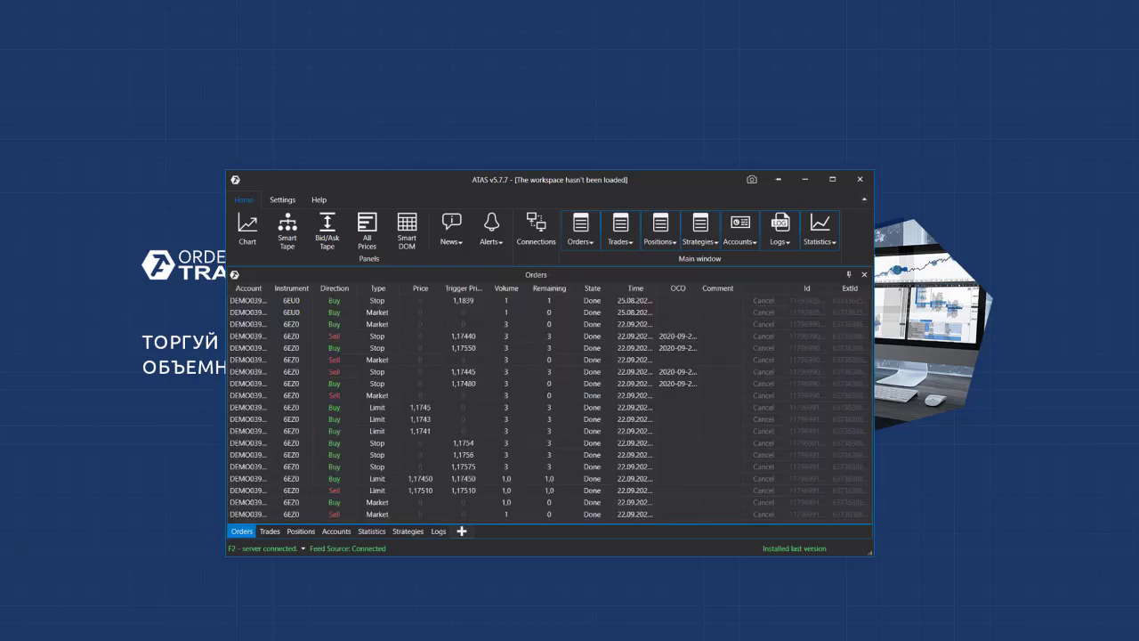
pyautogui.click(283, 199)
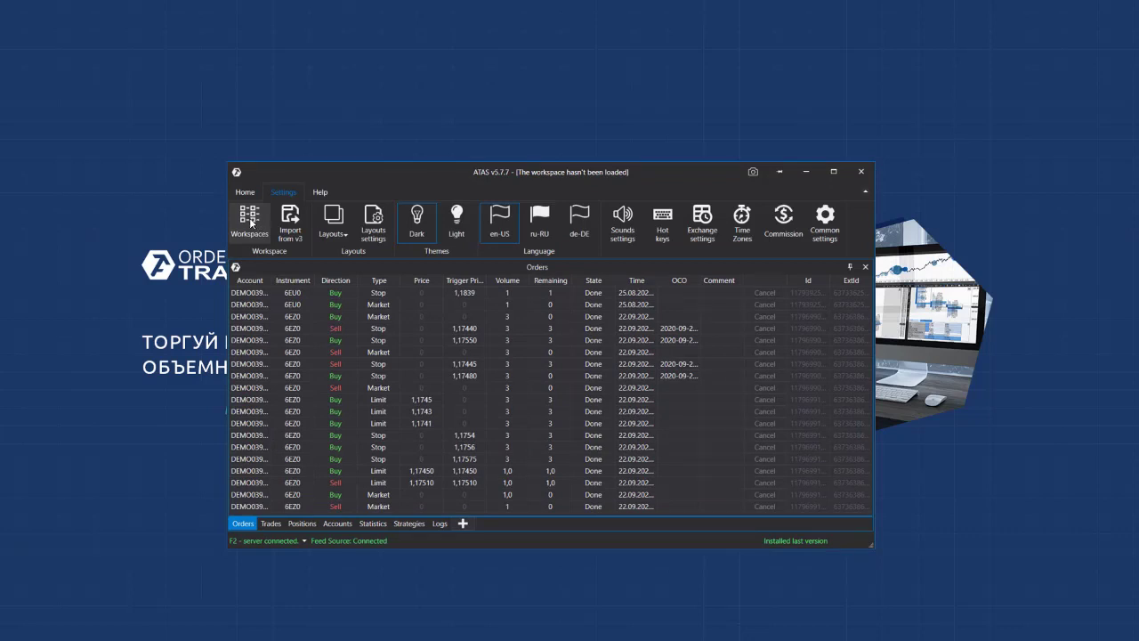
pyautogui.click(251, 223)
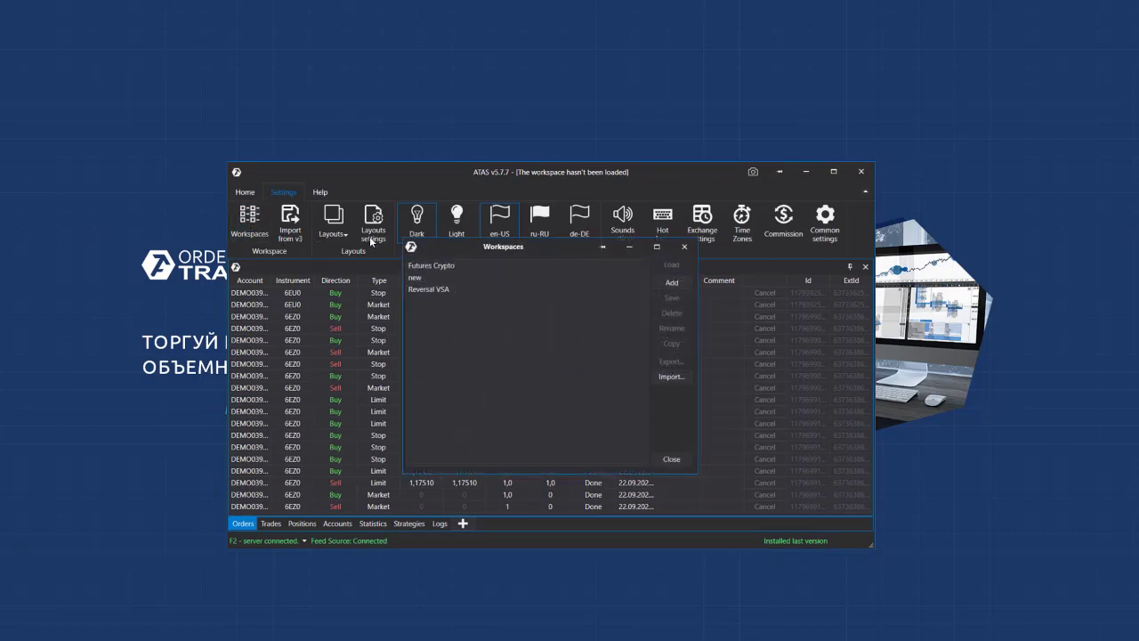
pyautogui.click(685, 247)
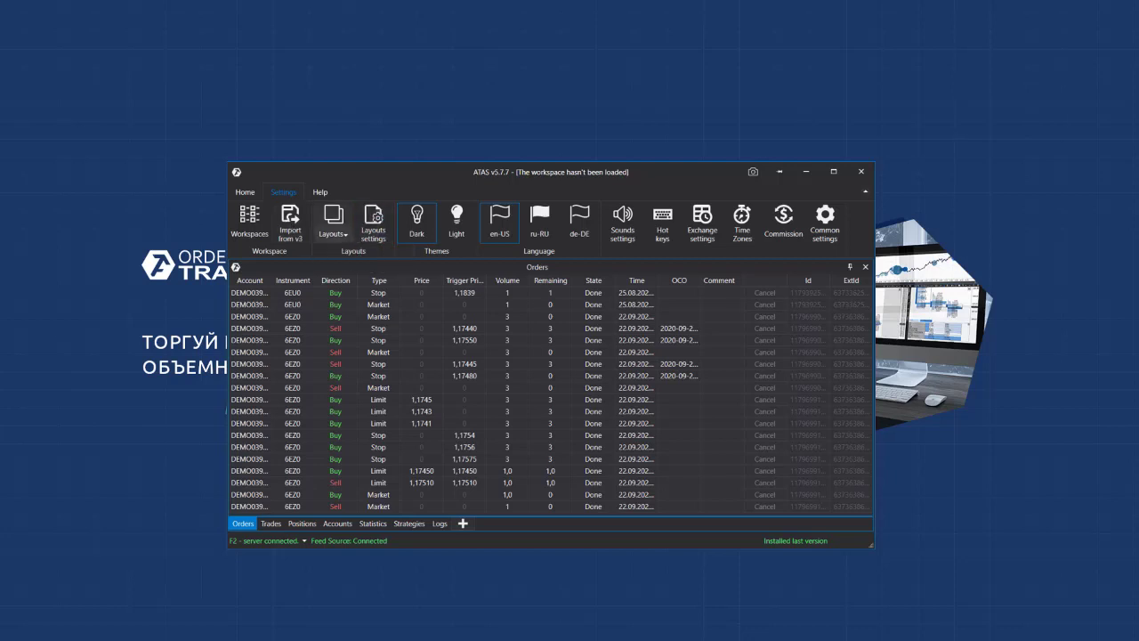
pyautogui.click(373, 223)
pyautogui.moveTo(335, 211); pyautogui.dragTo(634, 178)
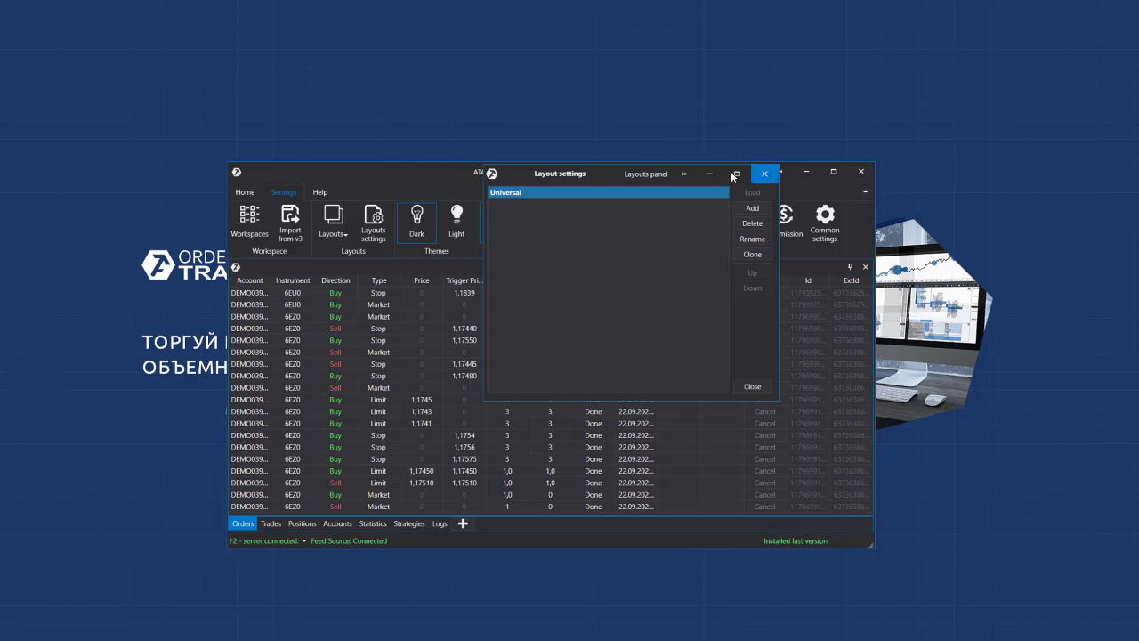
# Close Layout settings and switch the interface to Russian, German, then back to English
pyautogui.click(766, 175)
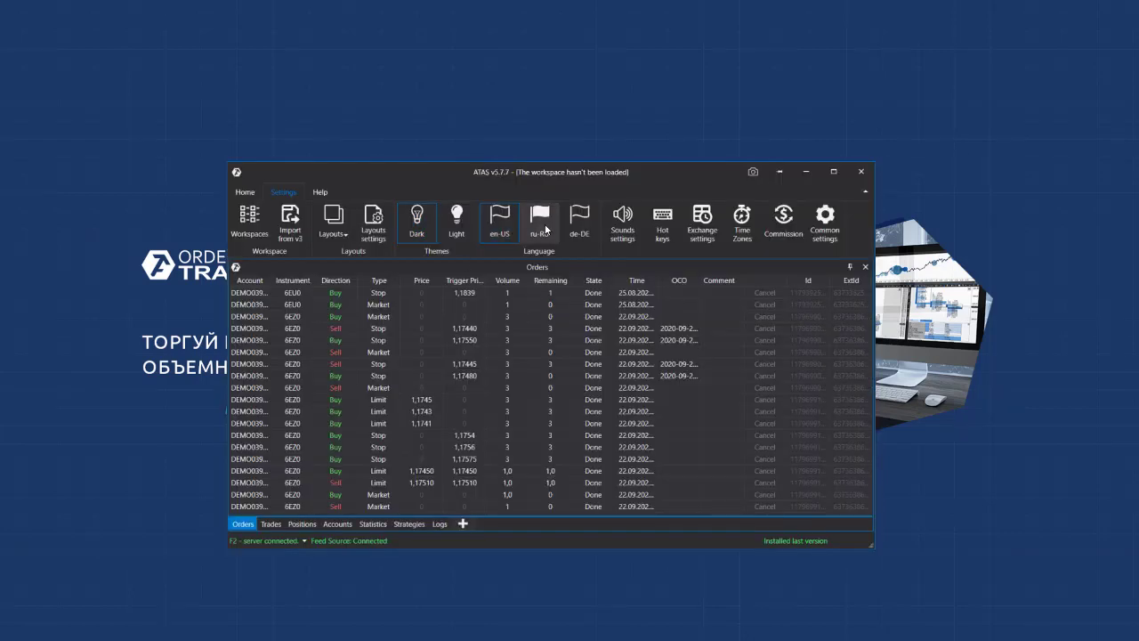
pyautogui.click(541, 232)
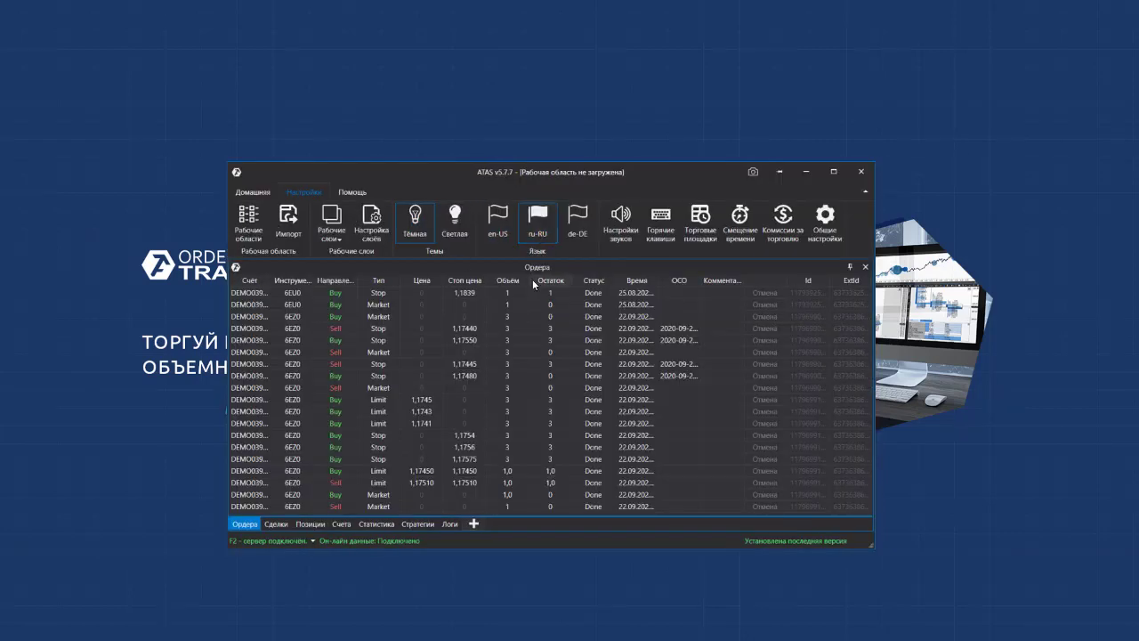
pyautogui.click(586, 220)
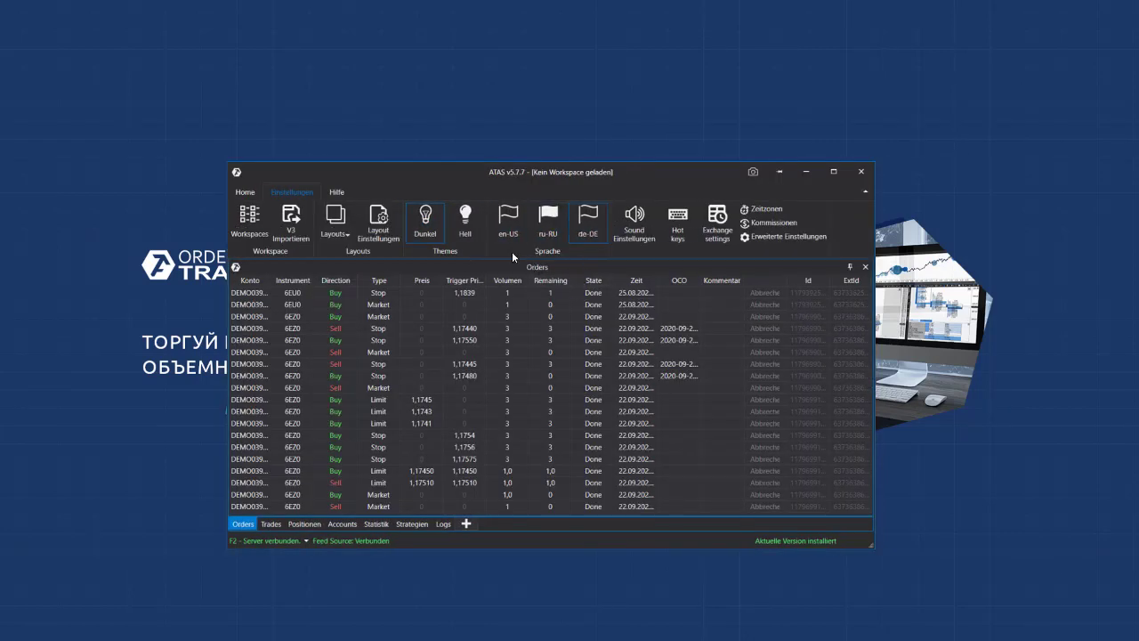
pyautogui.click(496, 216)
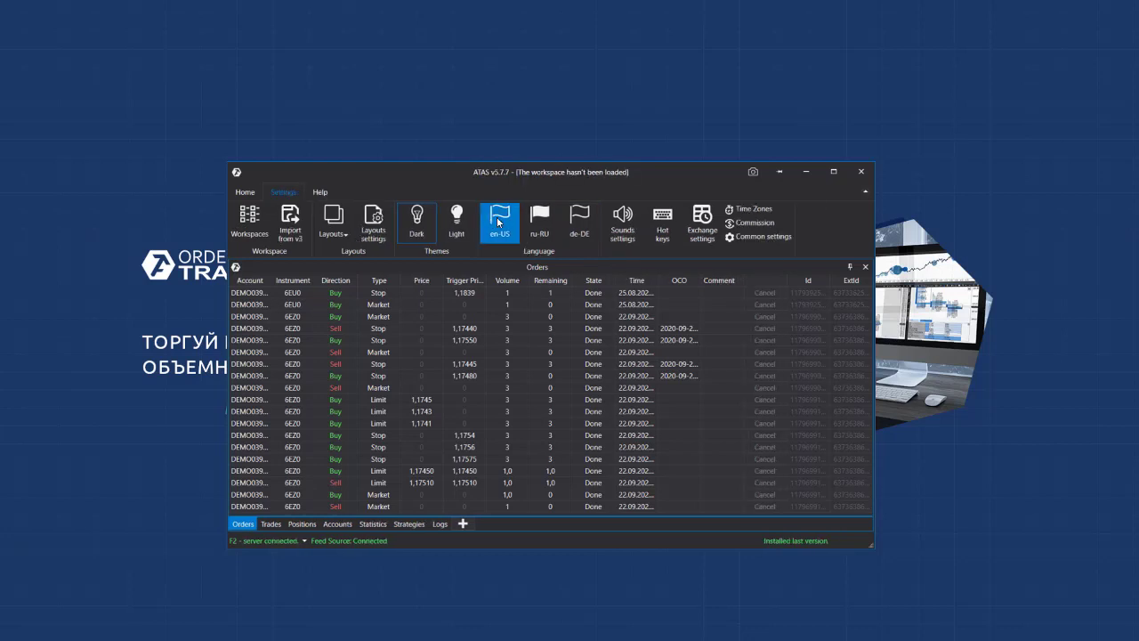
# Browse the Charting, Smart DOM and Trading hot keys, then close Hot keys
pyautogui.click(662, 216)
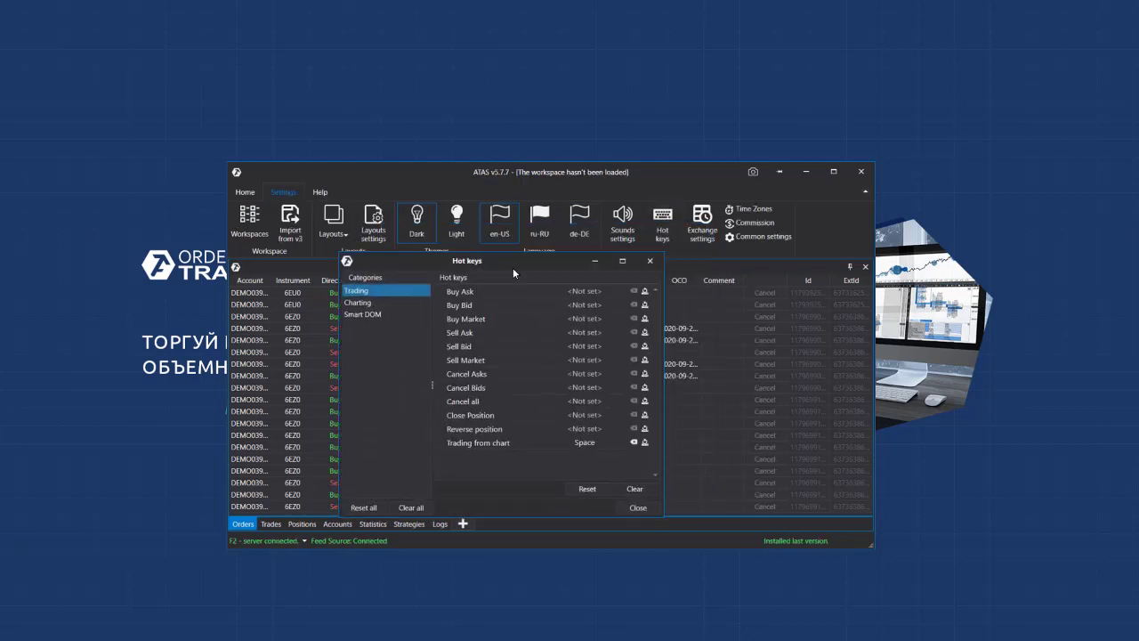
pyautogui.click(178, 316)
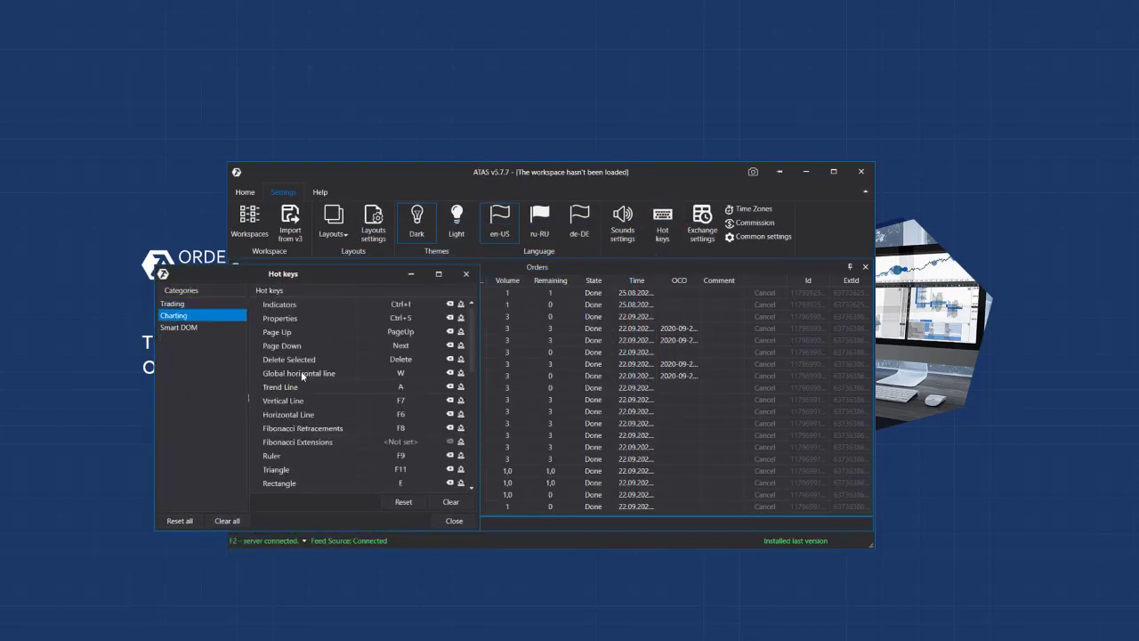
pyautogui.click(178, 326)
pyautogui.click(174, 303)
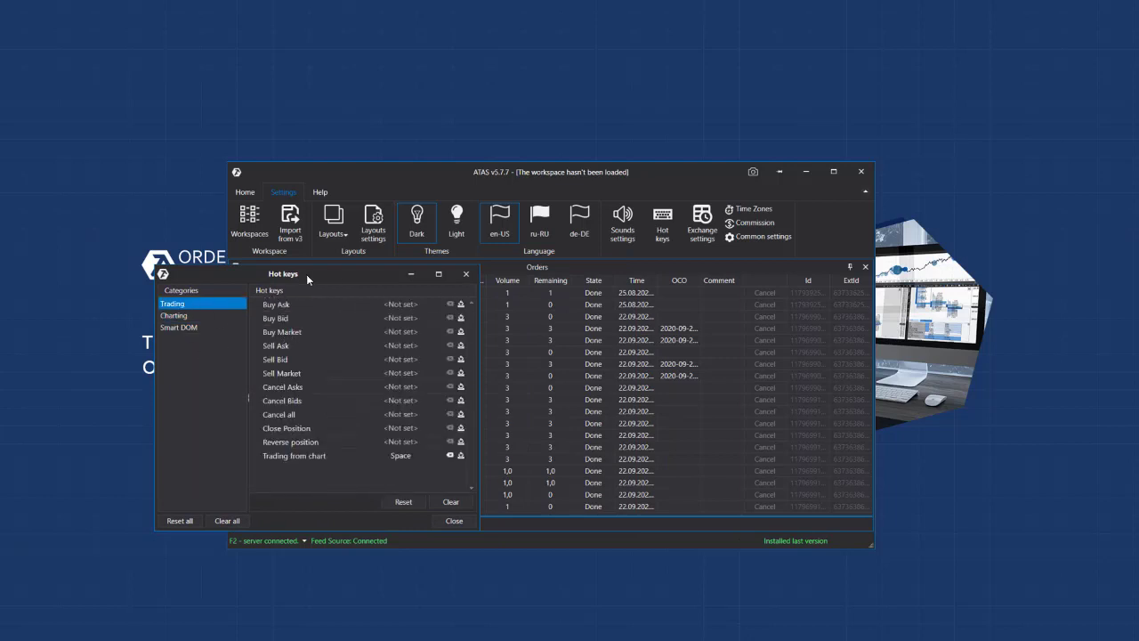
pyautogui.click(455, 522)
pyautogui.click(702, 222)
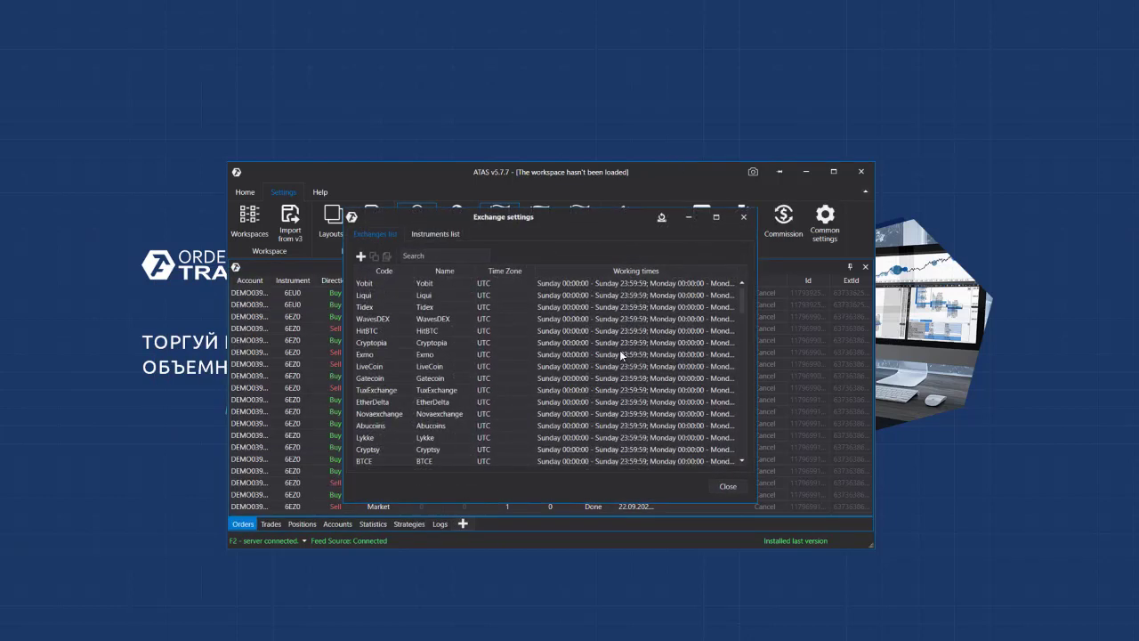
pyautogui.click(375, 342)
pyautogui.click(435, 234)
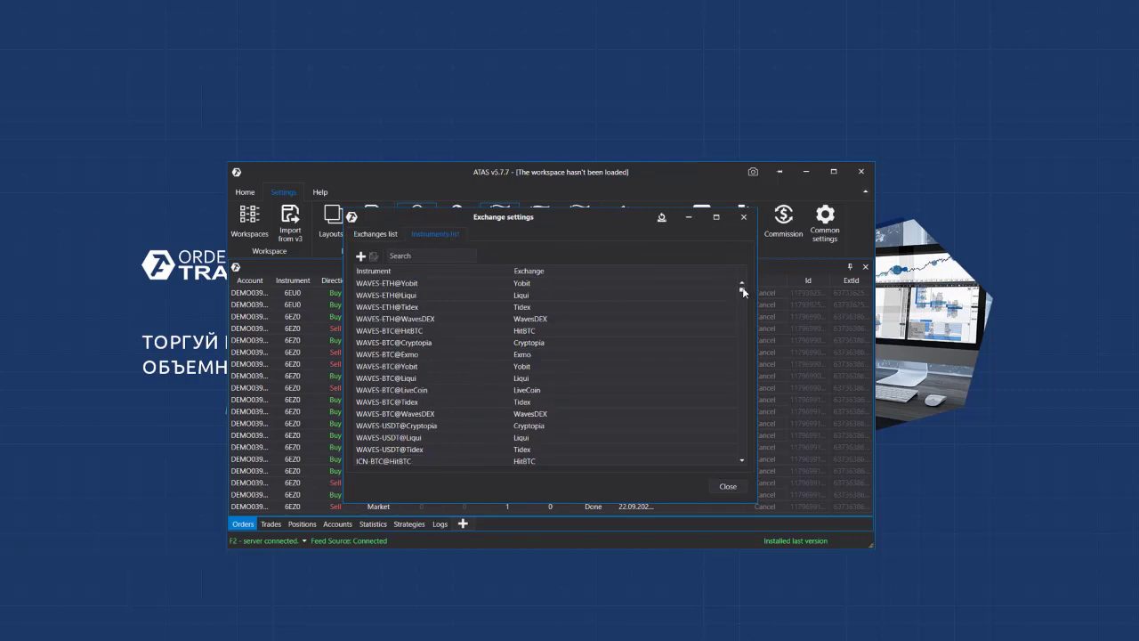
pyautogui.moveTo(743, 292); pyautogui.dragTo(742, 395)
pyautogui.scroll(-5, 614, 377)
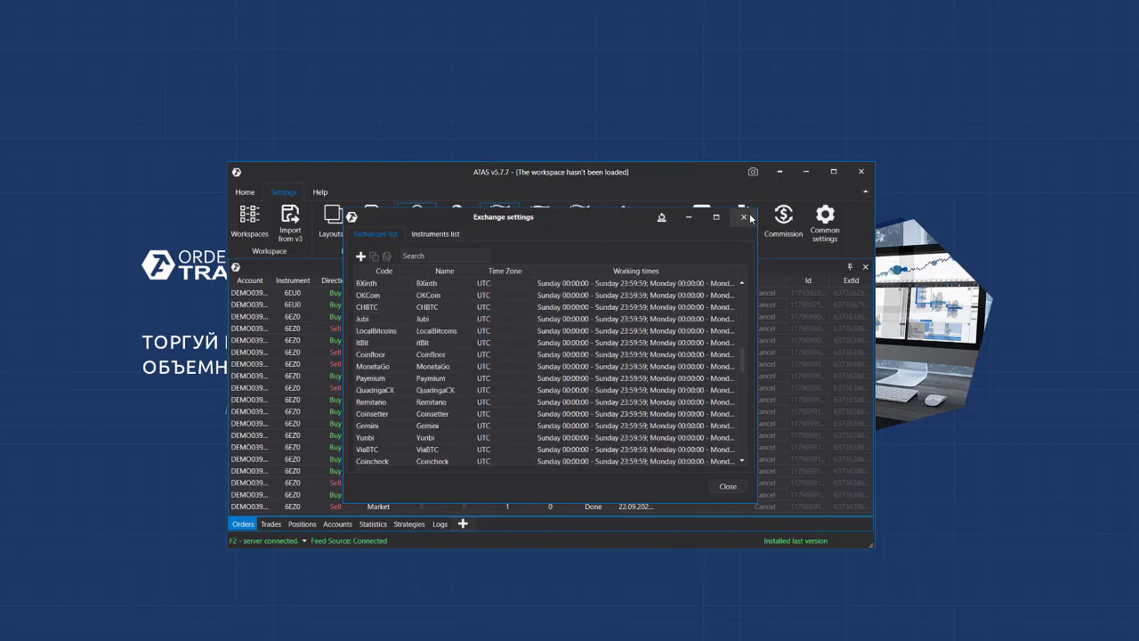
pyautogui.click(745, 217)
pyautogui.click(742, 223)
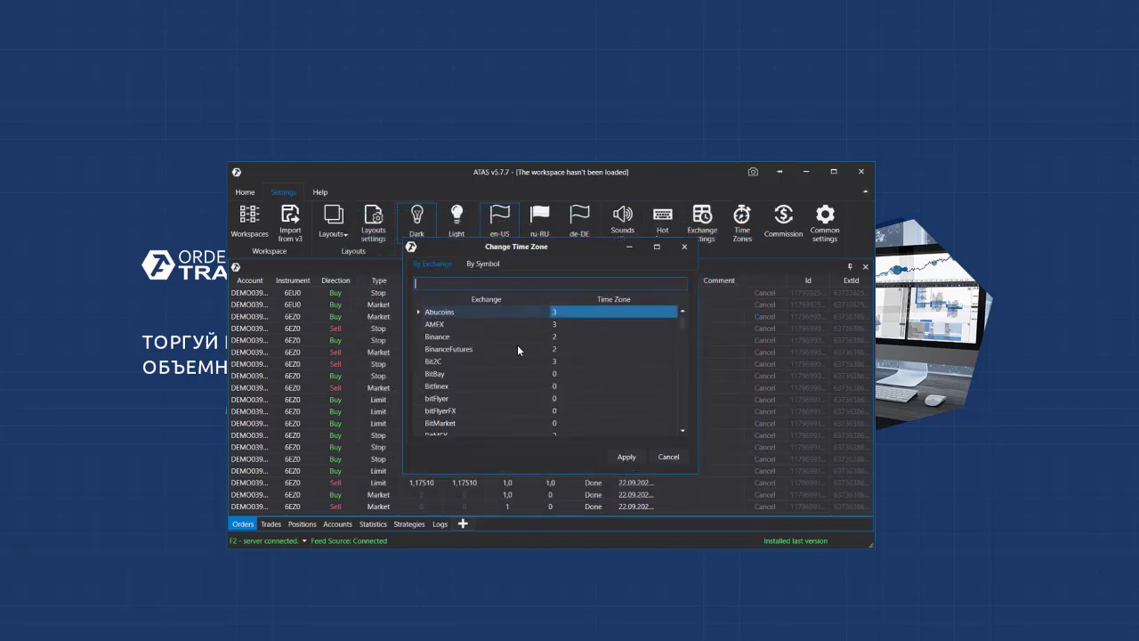
pyautogui.scroll(-10, 460, 367)
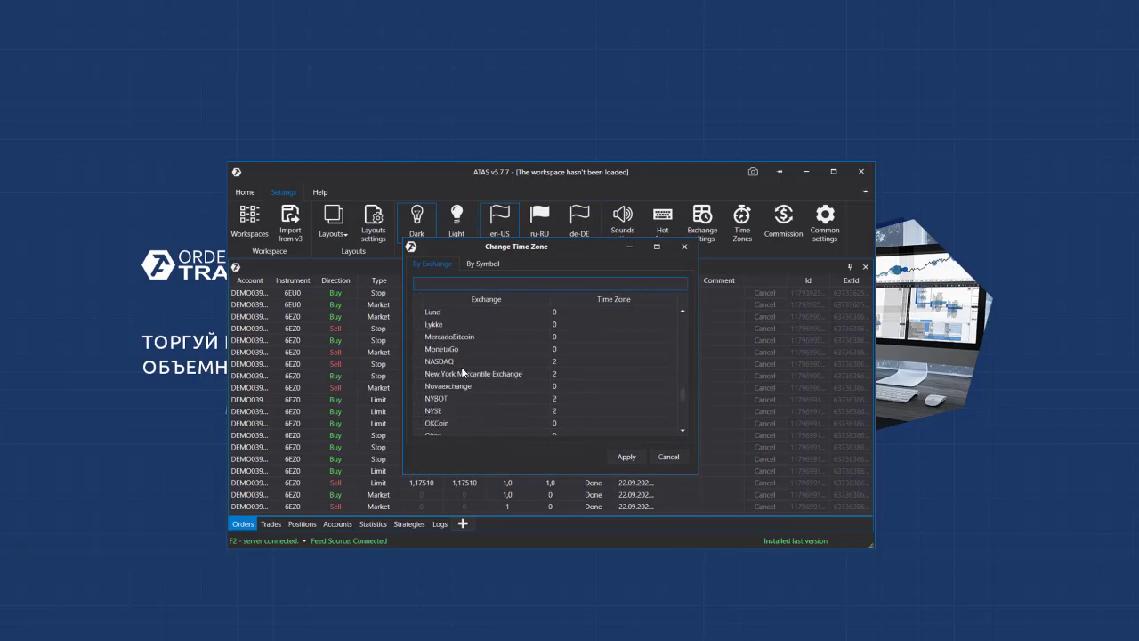
pyautogui.scroll(-5, 461, 368)
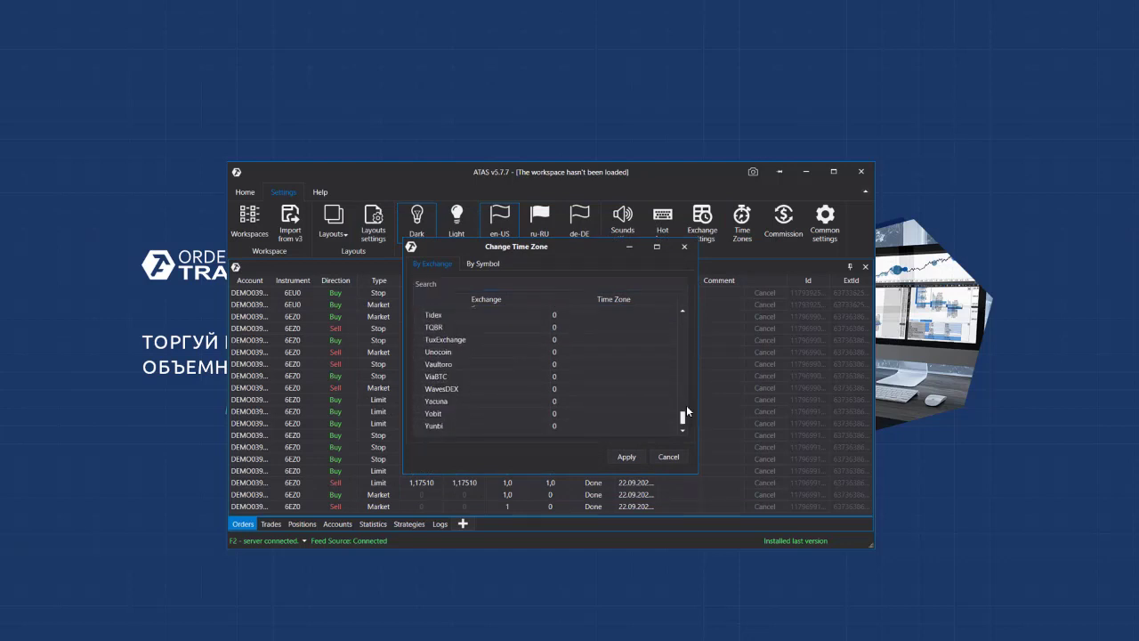
# Discard the time zone changes, then set Common settings Value area percent to 30 and Levels count to 0
pyautogui.click(668, 457)
pyautogui.click(826, 230)
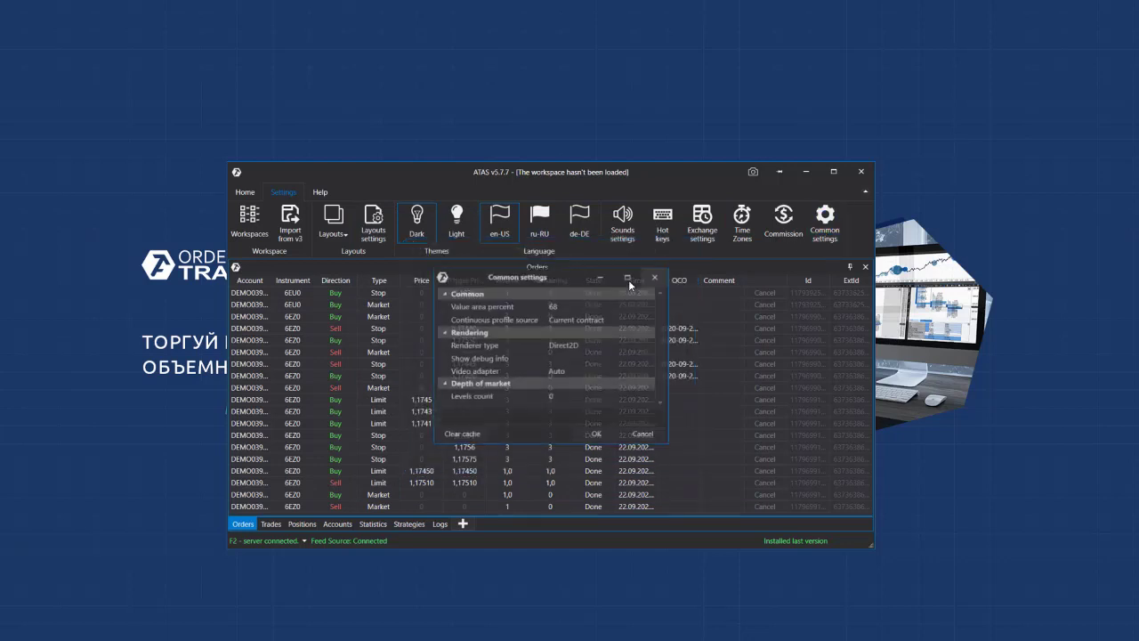
pyautogui.click(557, 305)
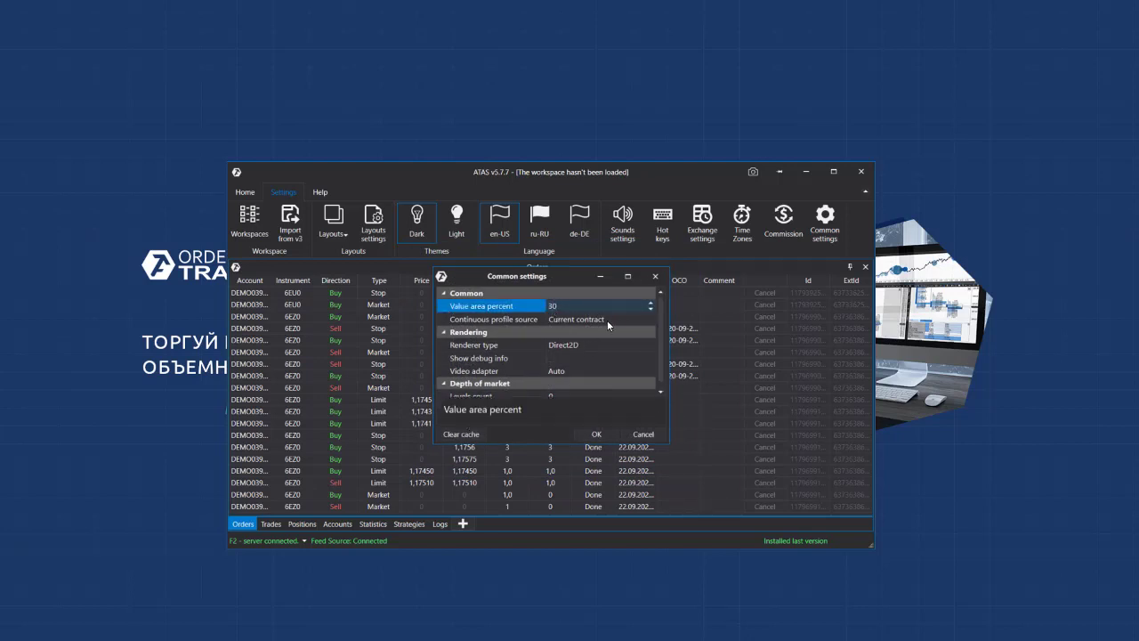
pyautogui.click(553, 344)
pyautogui.click(523, 393)
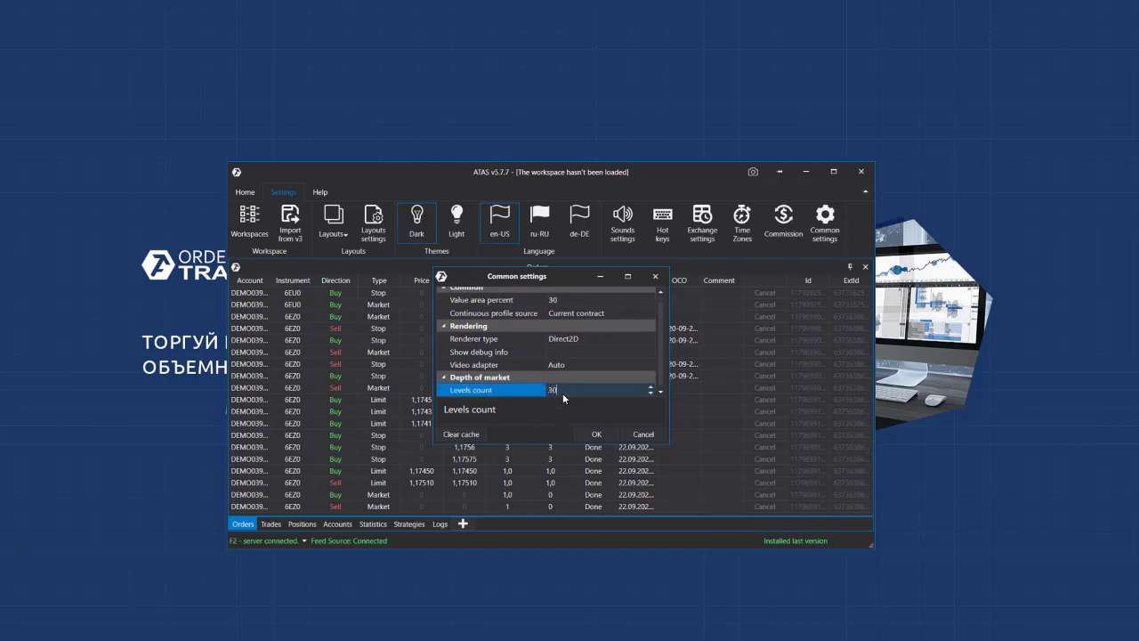
pyautogui.doubleClick(553, 390)
pyautogui.write('0')
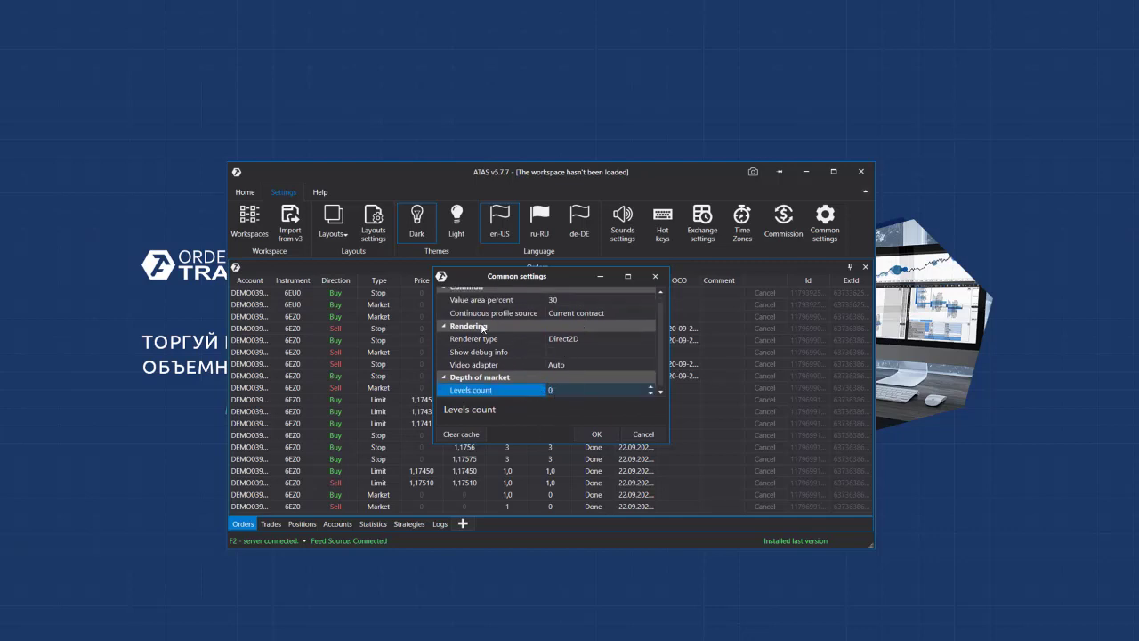